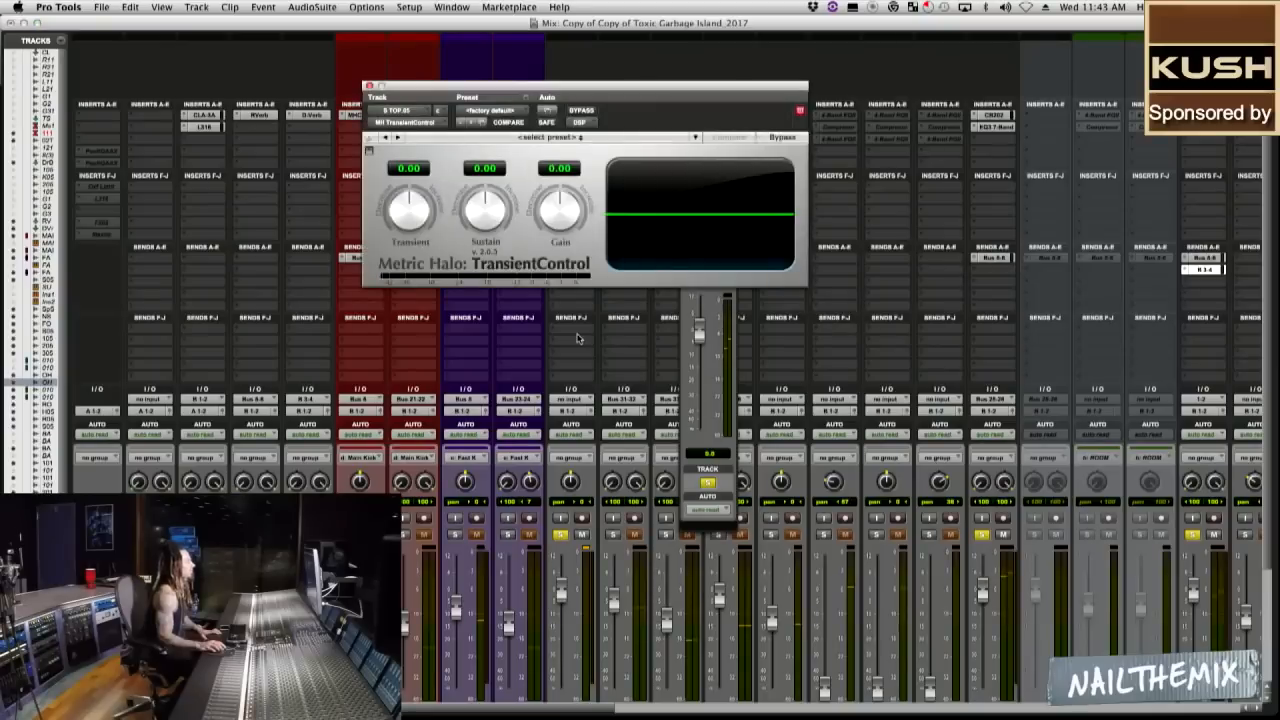
Solo the top snare and, during playback, set its TransientControl to Transient 55.20, Sustain -80.00 and Gain -1.54.
{"action": "left_click", "coordinate": [562, 534]}
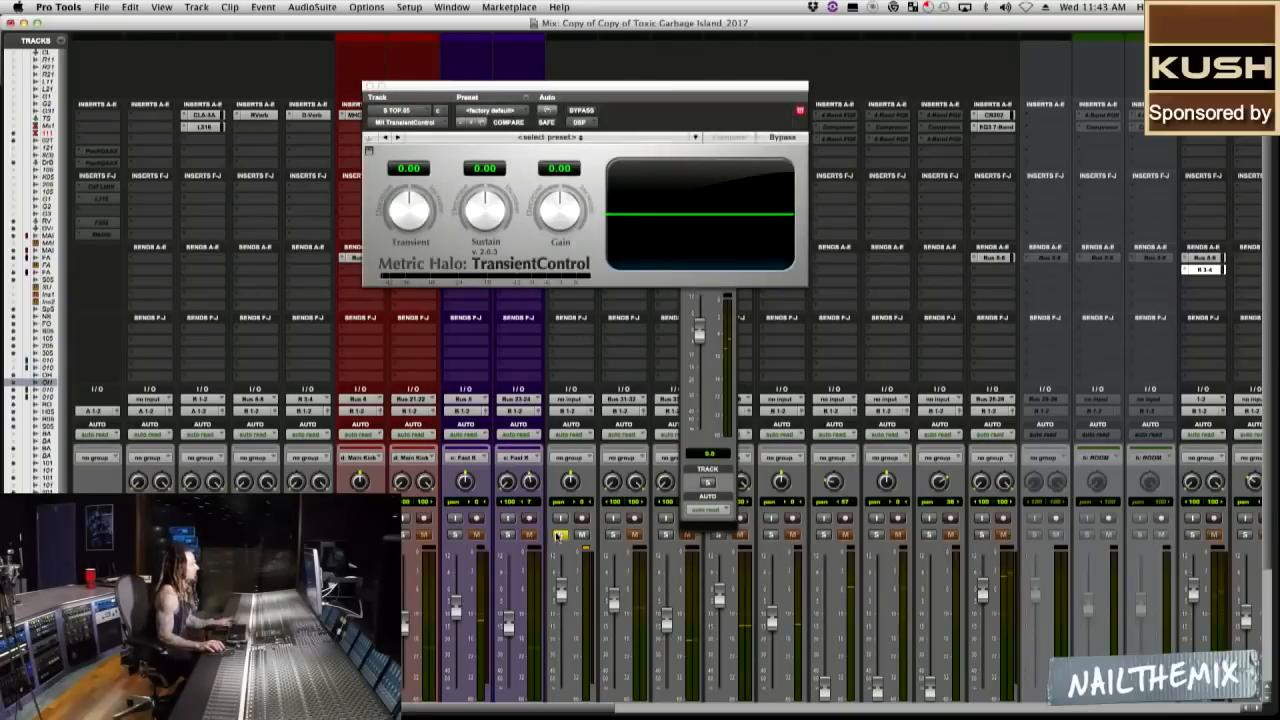
{"action": "key", "text": "space"}
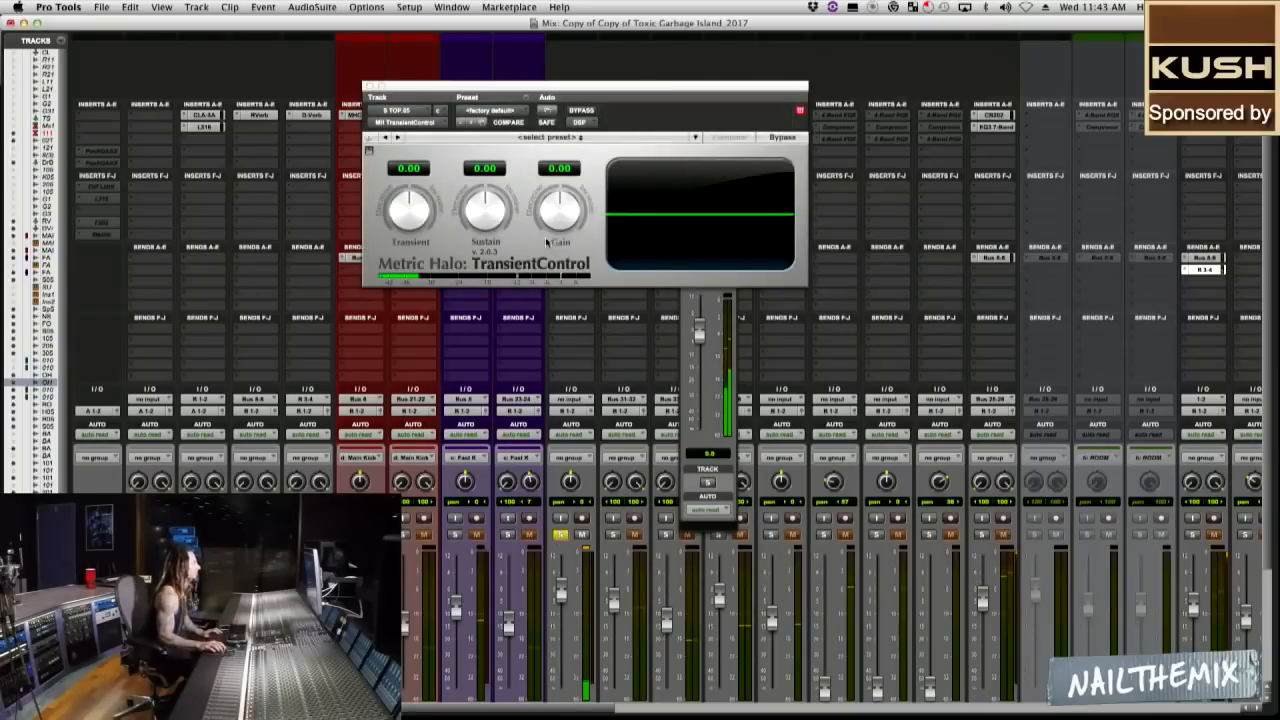
{"action": "left_click_drag", "start_coordinate": [406, 223], "coordinate": [405, 213]}
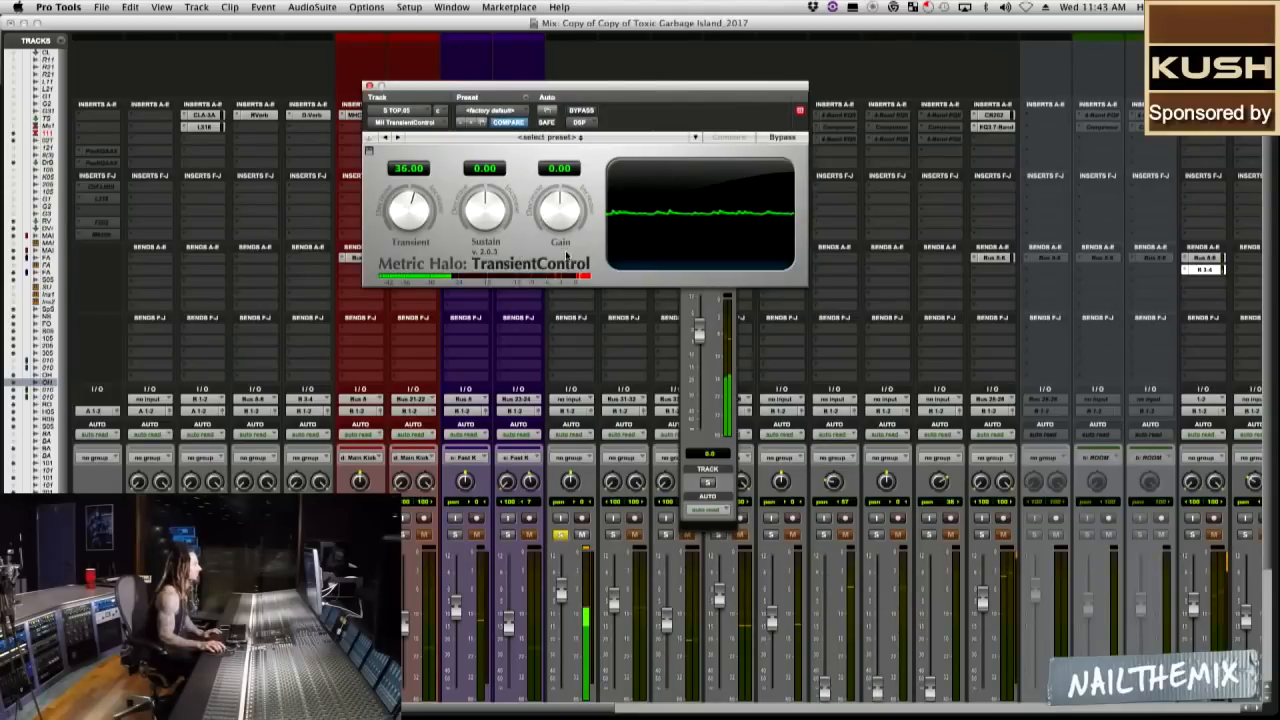
{"action": "left_click_drag", "start_coordinate": [568, 226], "coordinate": [568, 231]}
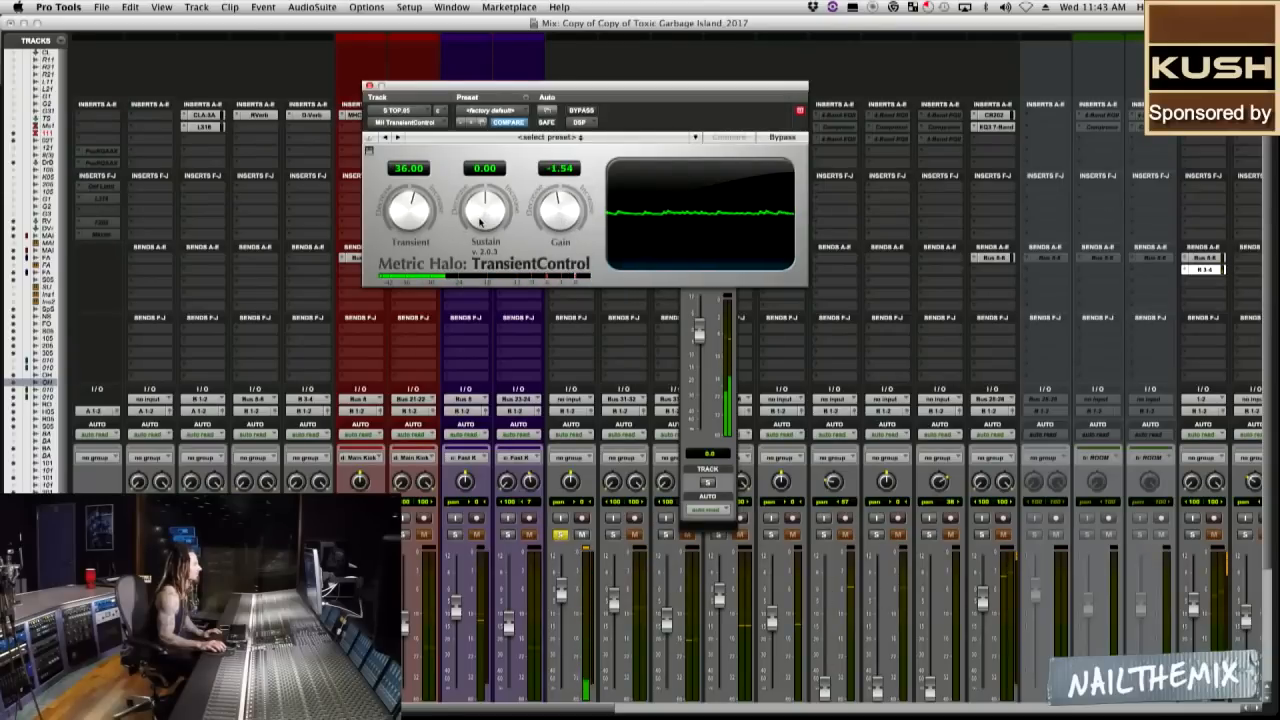
{"action": "left_click_drag", "start_coordinate": [478, 218], "coordinate": [478, 237]}
{"action": "left_click_drag", "start_coordinate": [409, 214], "coordinate": [409, 212]}
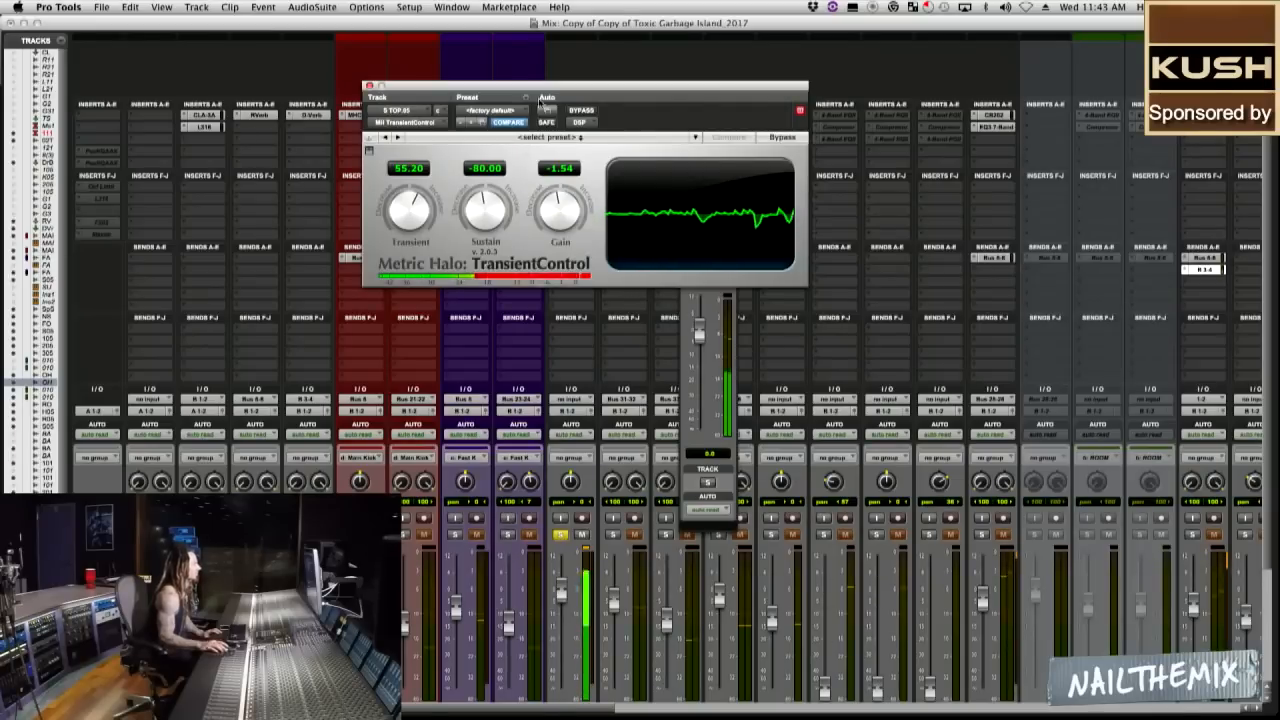
Inspect the top snare's ChannelStrip 3 and return to its TransientControl, positioning the plug-in windows clear of the inserts.
{"action": "left_click_drag", "start_coordinate": [546, 87], "coordinate": [759, 131]}
{"action": "left_click", "coordinate": [566, 116]}
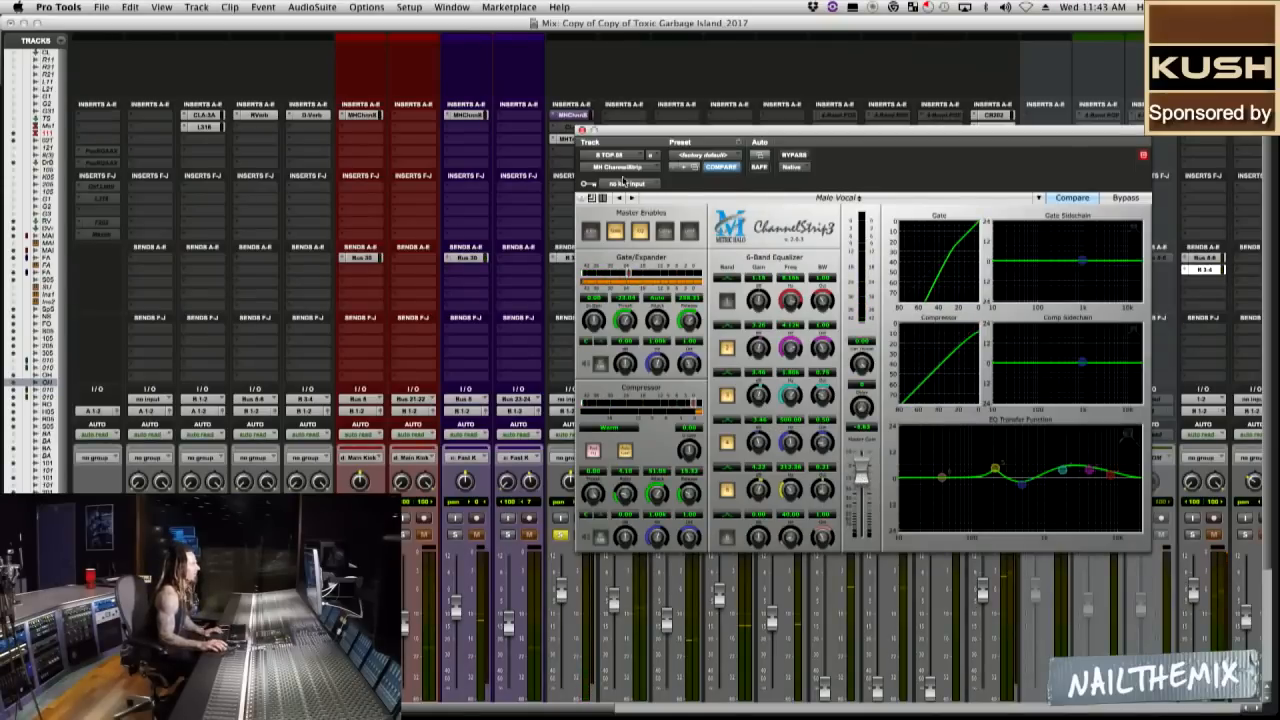
{"action": "left_click_drag", "start_coordinate": [628, 125], "coordinate": [599, 168]}
{"action": "left_click", "coordinate": [572, 139]}
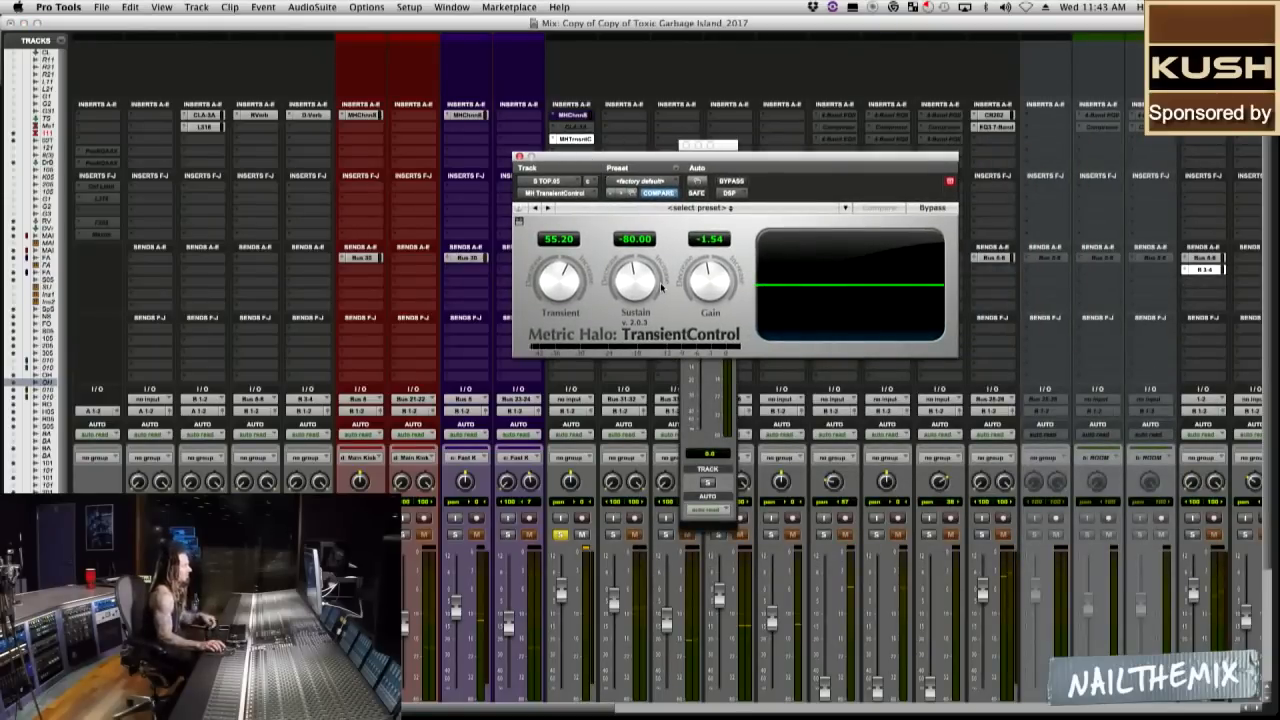
{"action": "left_click_drag", "start_coordinate": [660, 160], "coordinate": [585, 188]}
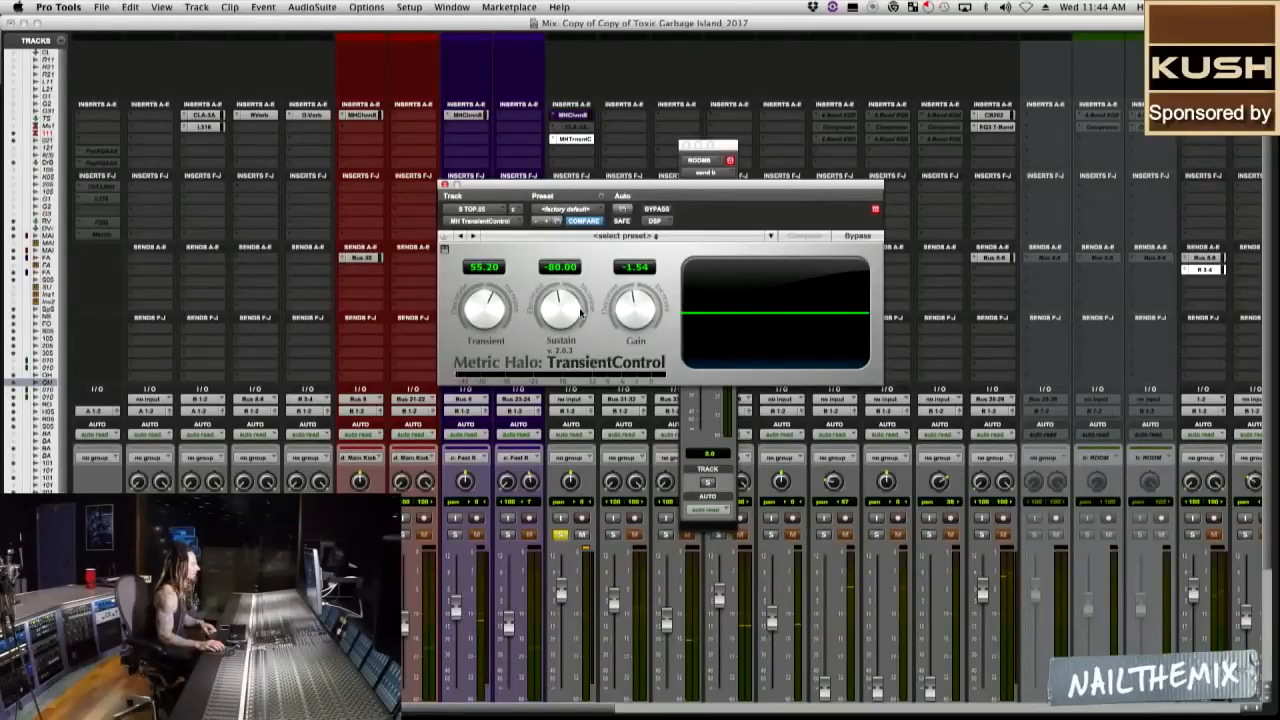
Compare the soloed top snare with and without TransientControl during playback by toggling the plug-in's bypass.
{"action": "left_click", "coordinate": [589, 539]}
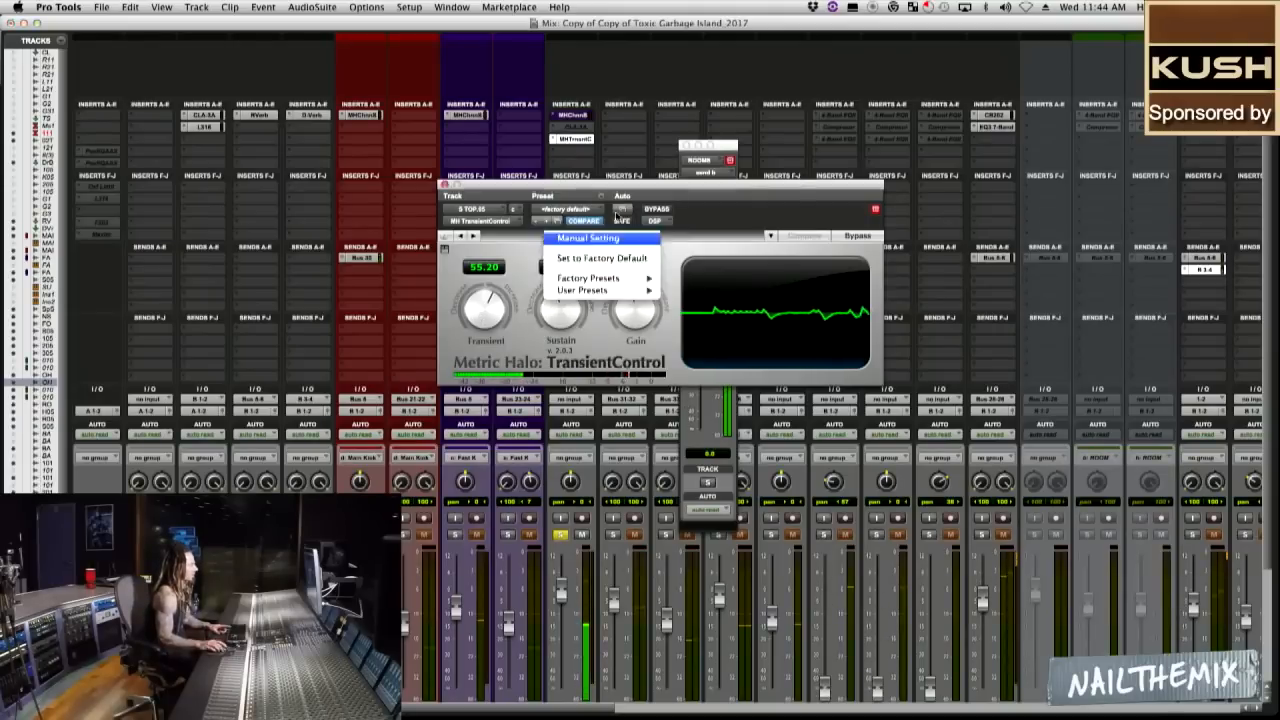
{"action": "left_click", "coordinate": [658, 210]}
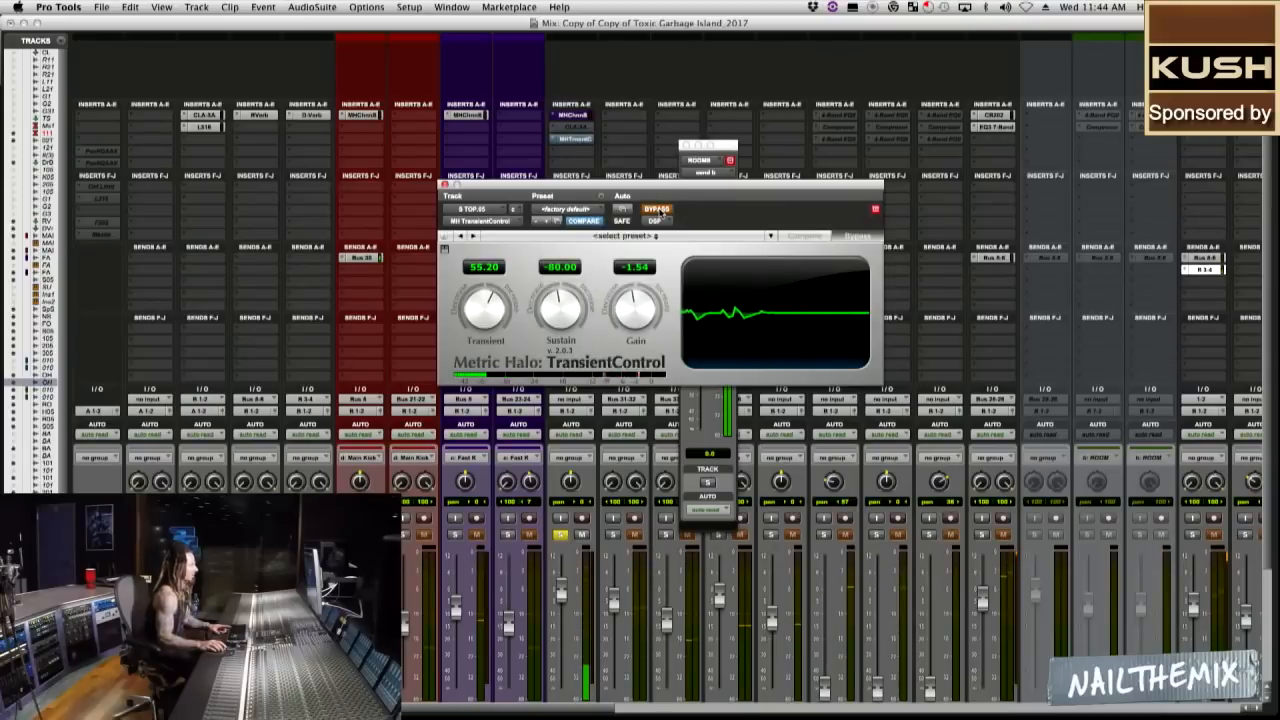
{"action": "left_click", "coordinate": [658, 210]}
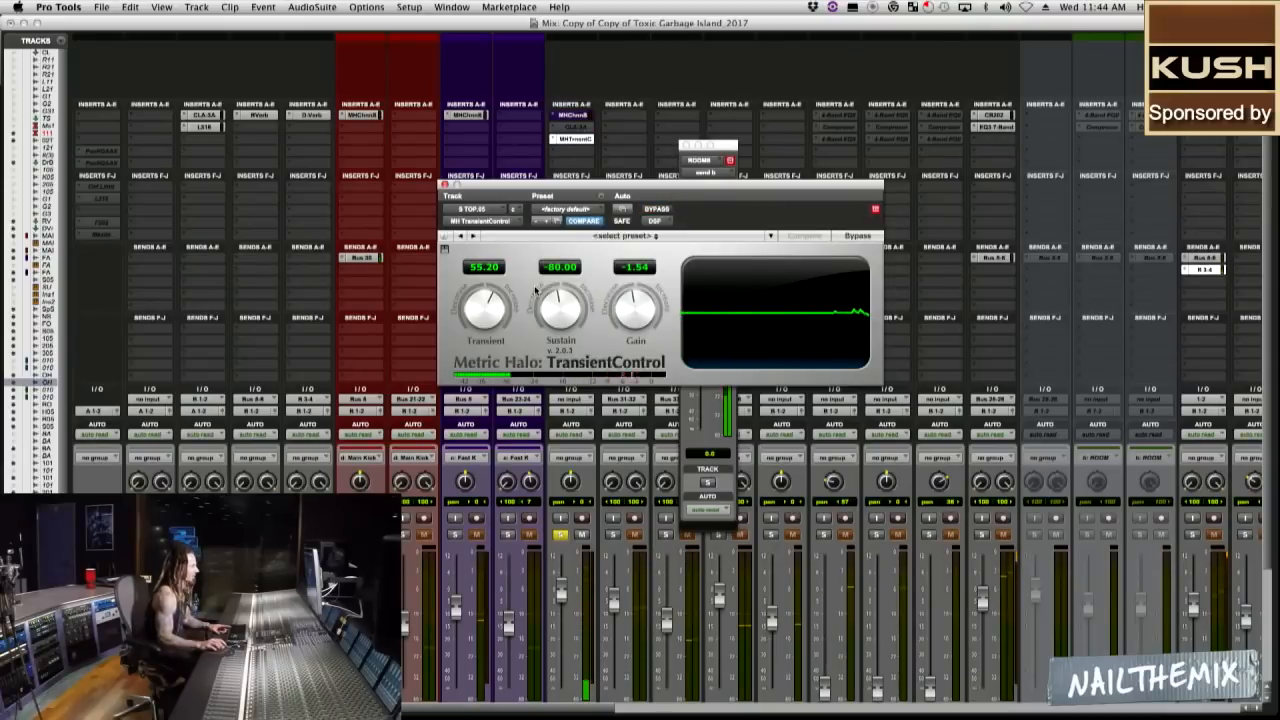
Set TransientControl's Transient to 160.80 and reset its Gain to 0.00, comparing each setting against bypass.
{"action": "mouse_move", "coordinate": [485, 312]}
{"action": "left_mouse_down"}
{"action": "mouse_move", "coordinate": [483, 296]}
{"action": "mouse_move", "coordinate": [483, 318]}
{"action": "left_mouse_up"}
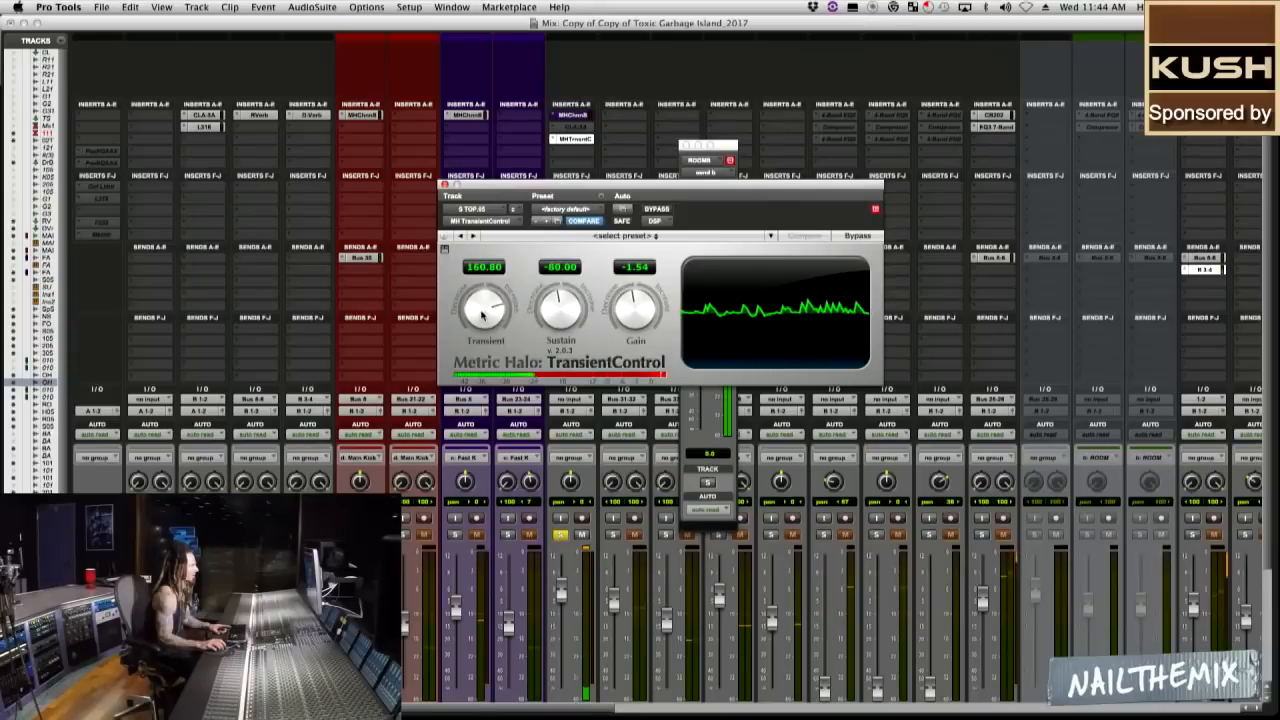
{"action": "left_click", "coordinate": [657, 210]}
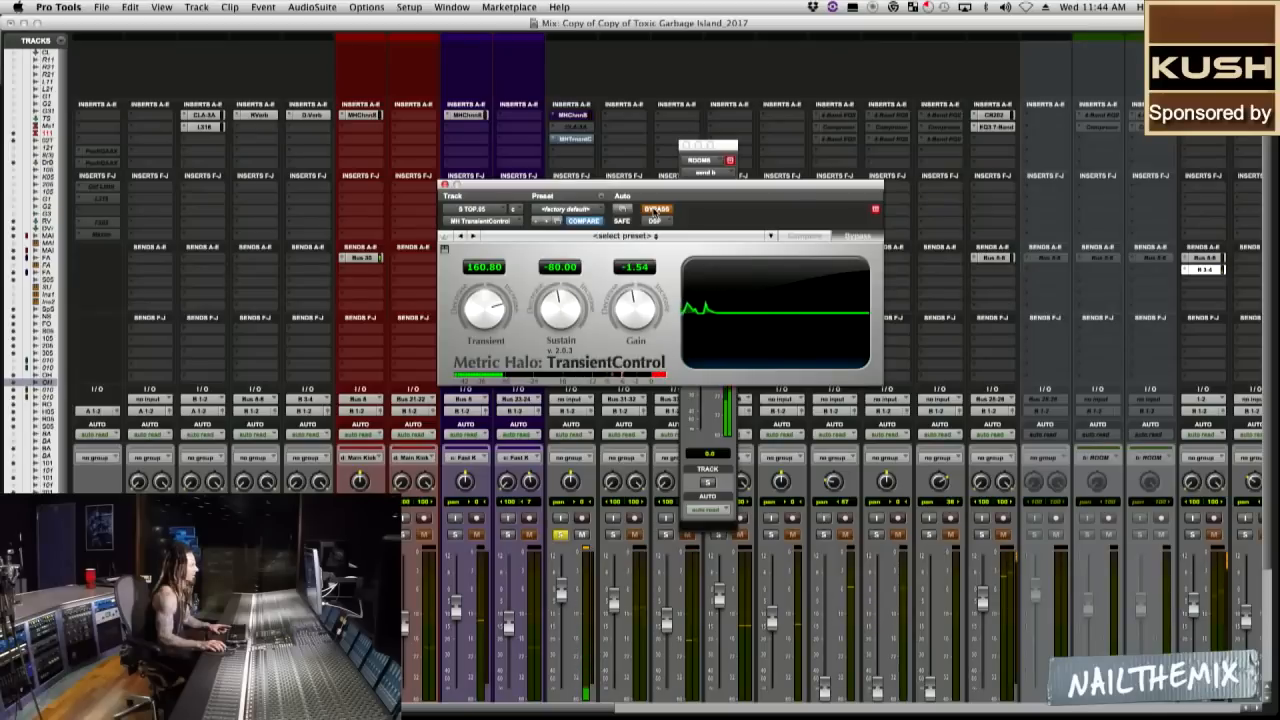
{"action": "left_click", "coordinate": [655, 210]}
{"action": "left_click", "coordinate": [635, 305], "text": "alt"}
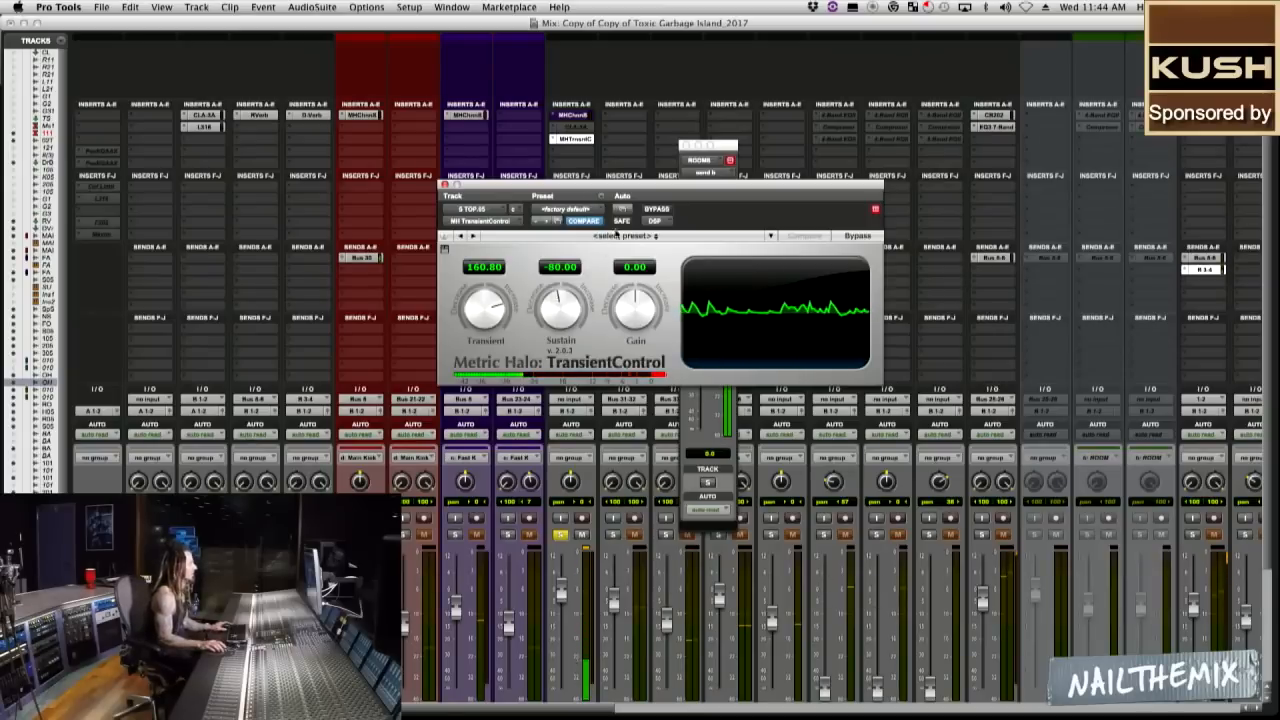
{"action": "left_click", "coordinate": [654, 209]}
{"action": "left_click", "coordinate": [654, 209]}
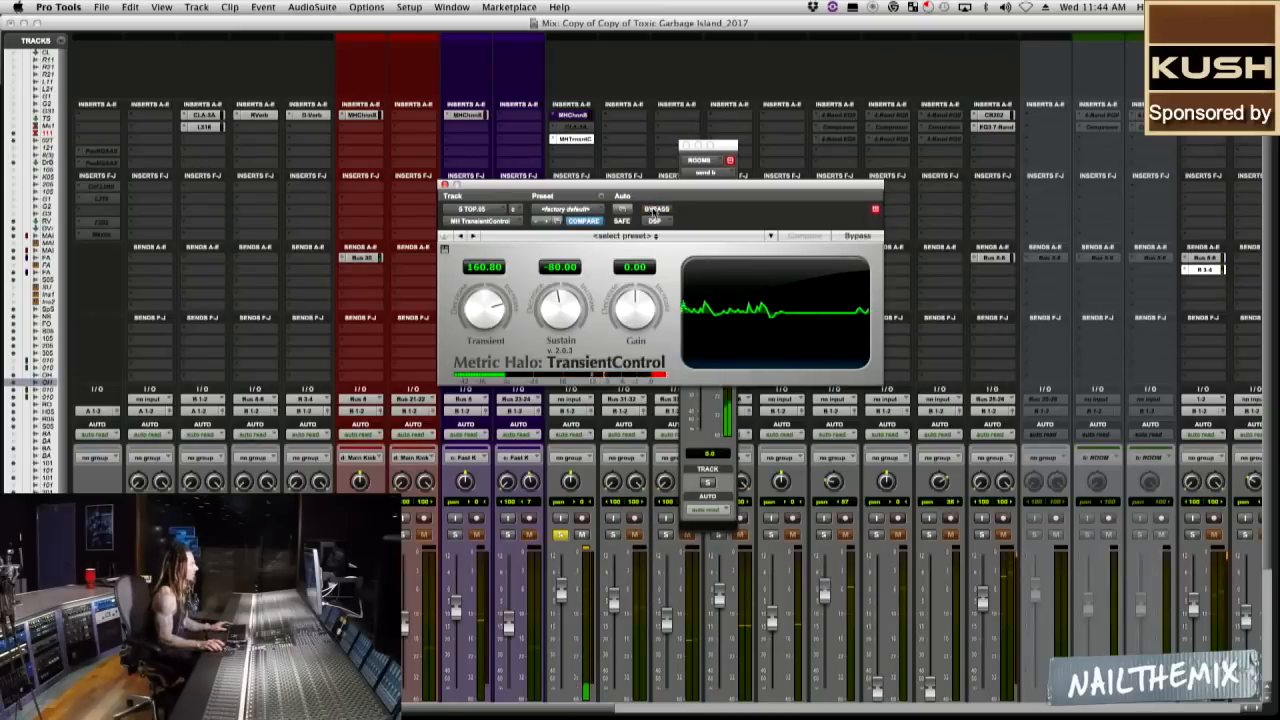
Reduce the top snare's Transient amount to 120.00, and briefly check its ChannelStrip 3 before closing the plug-in window.
{"action": "left_click", "coordinate": [543, 237]}
{"action": "left_click", "coordinate": [480, 303]}
{"action": "left_click_drag", "start_coordinate": [481, 303], "coordinate": [486, 310]}
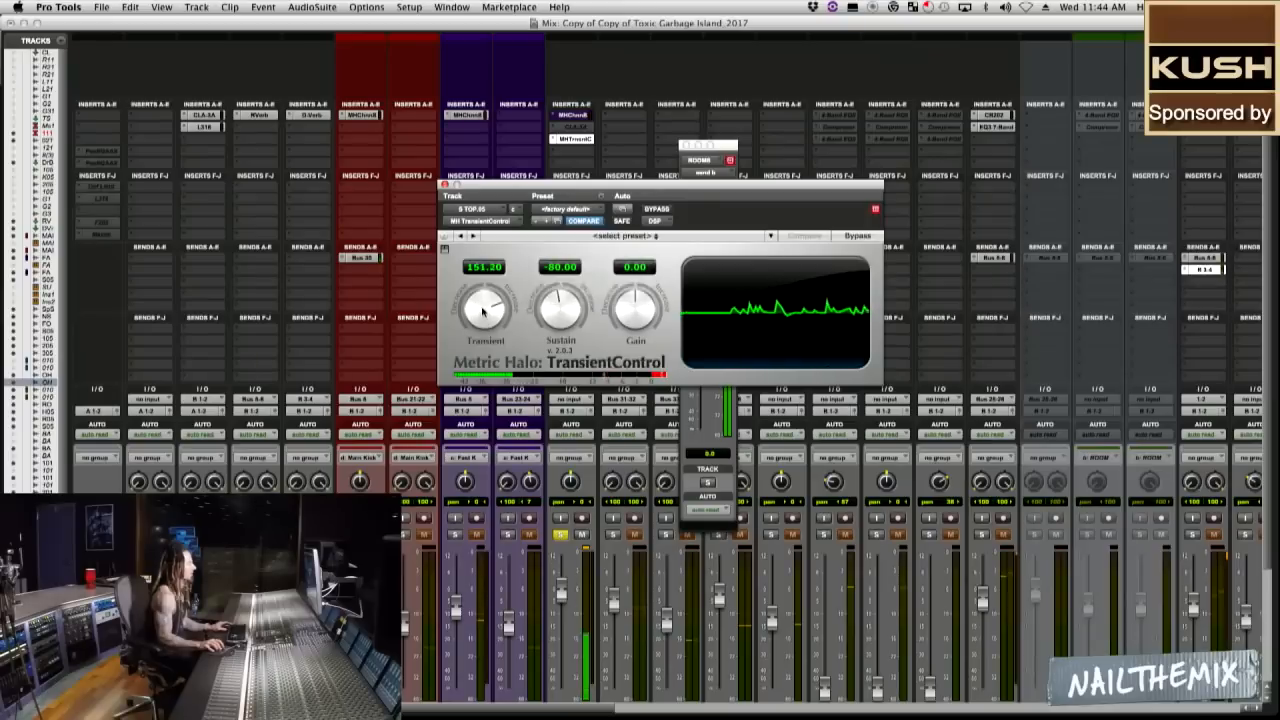
{"action": "left_click", "coordinate": [572, 115]}
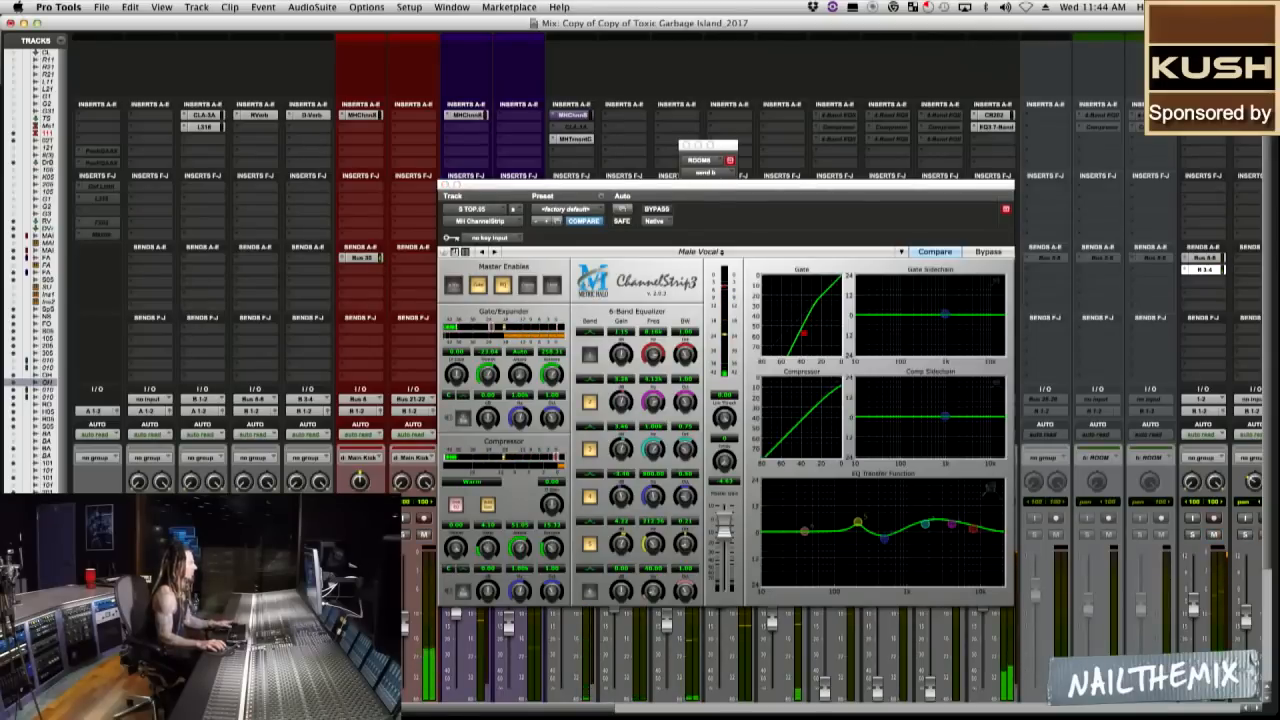
{"action": "left_click", "coordinate": [447, 185]}
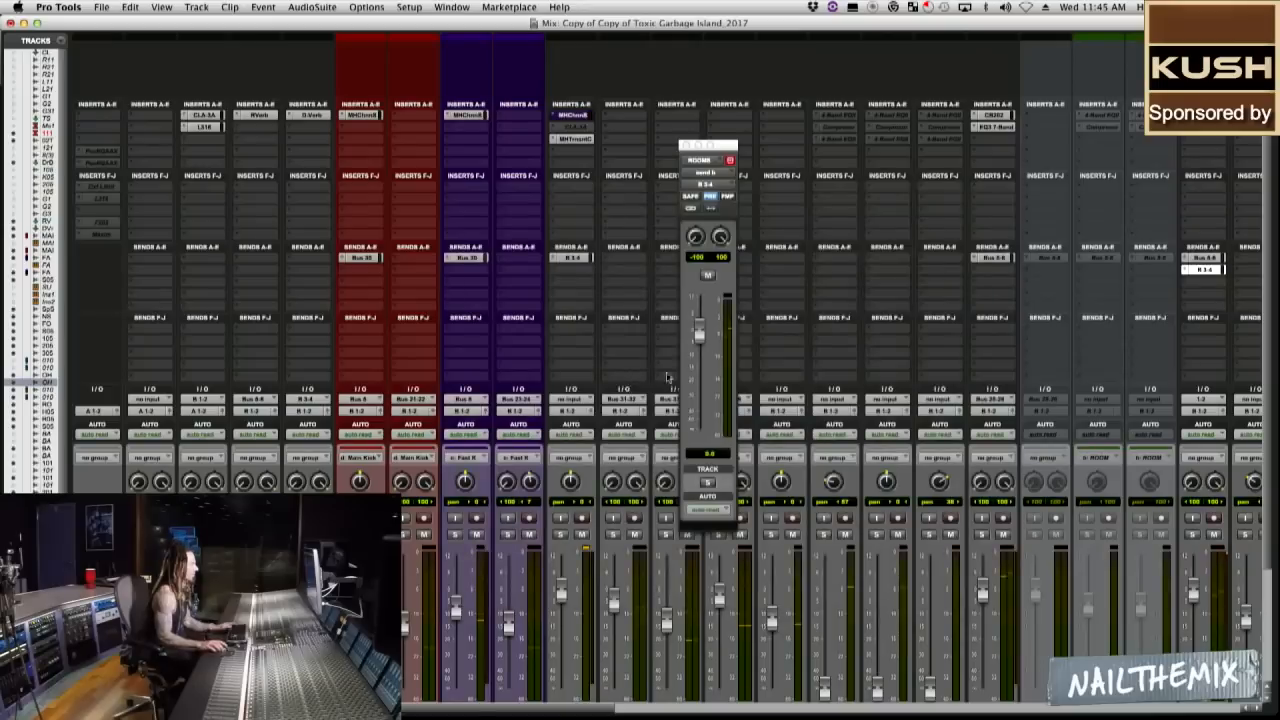
Solo the S TOP.05 track and unmute the Drum Buss parallel return.
{"action": "scroll", "coordinate": [1270, 470], "scroll_direction": "down", "scroll_amount": 3}
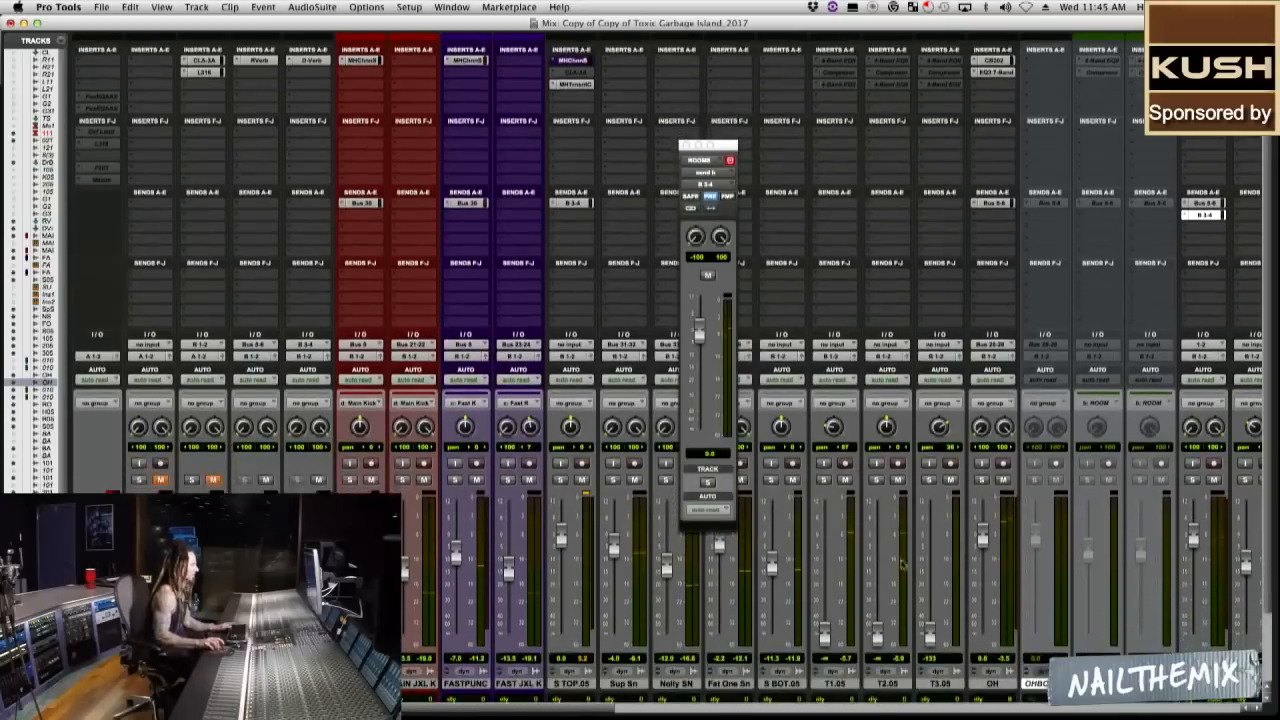
{"action": "left_click", "coordinate": [561, 480]}
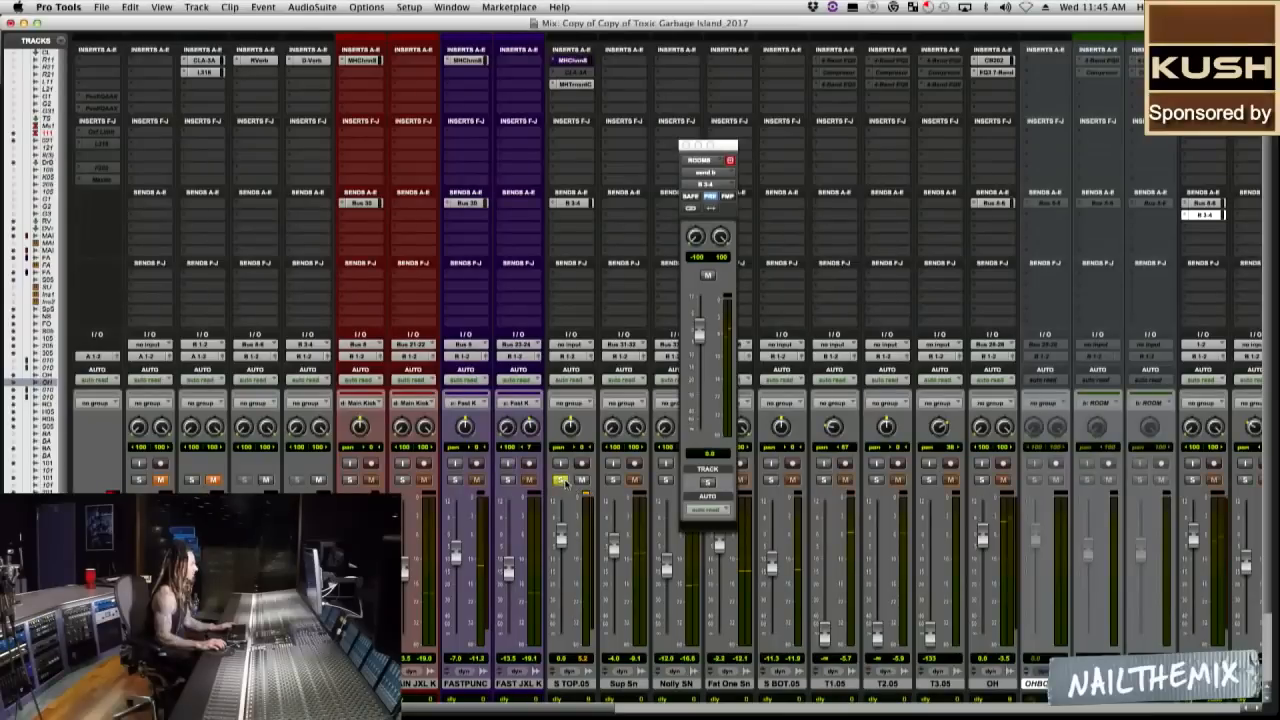
{"action": "left_click", "coordinate": [213, 480]}
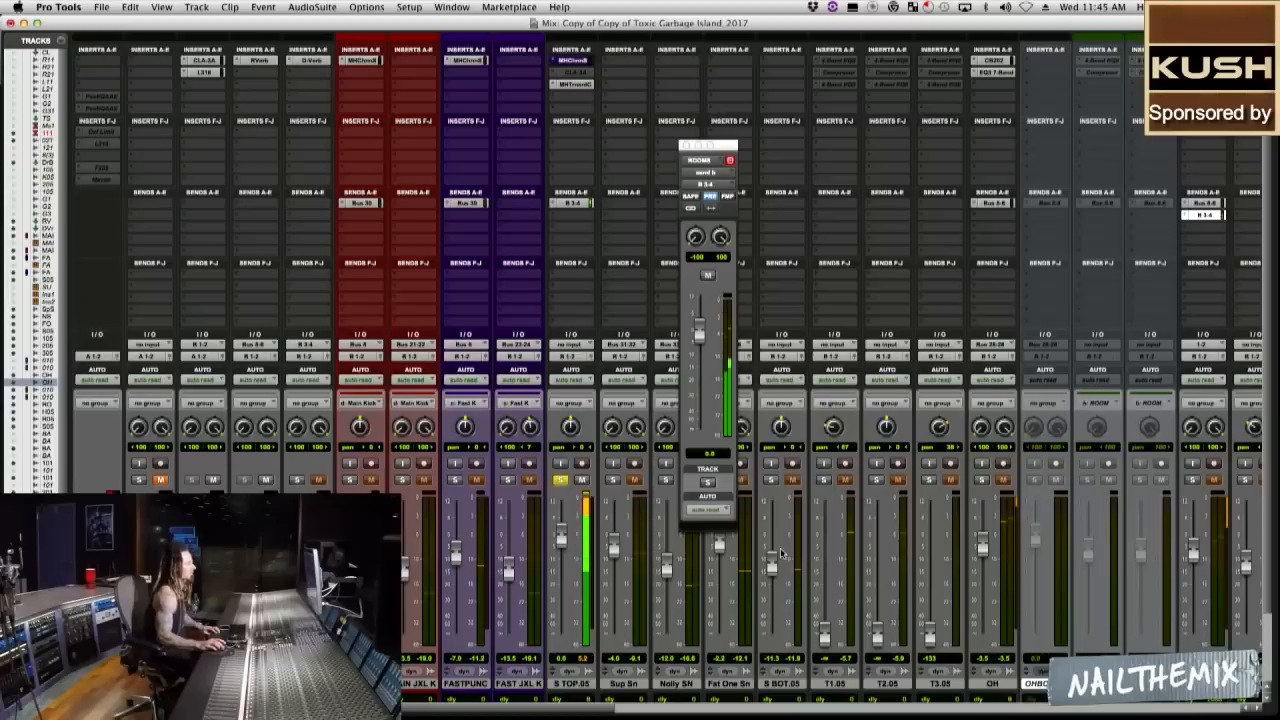
Adjust the upper-mid EQ gain around 4 kHz in the top snare's ChannelStrip 3 and close the plug-in window.
{"action": "left_click", "coordinate": [580, 62]}
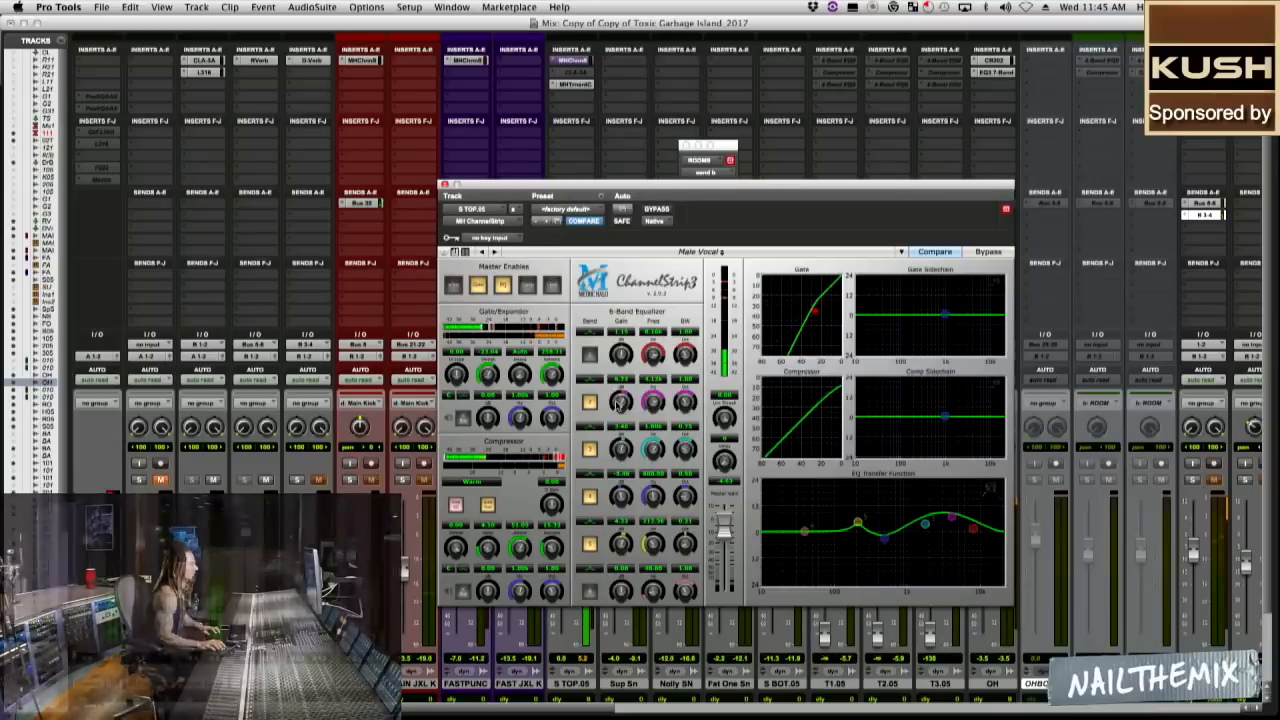
{"action": "left_click_drag", "start_coordinate": [450, 186], "coordinate": [685, 190]}
{"action": "left_click", "coordinate": [680, 189]}
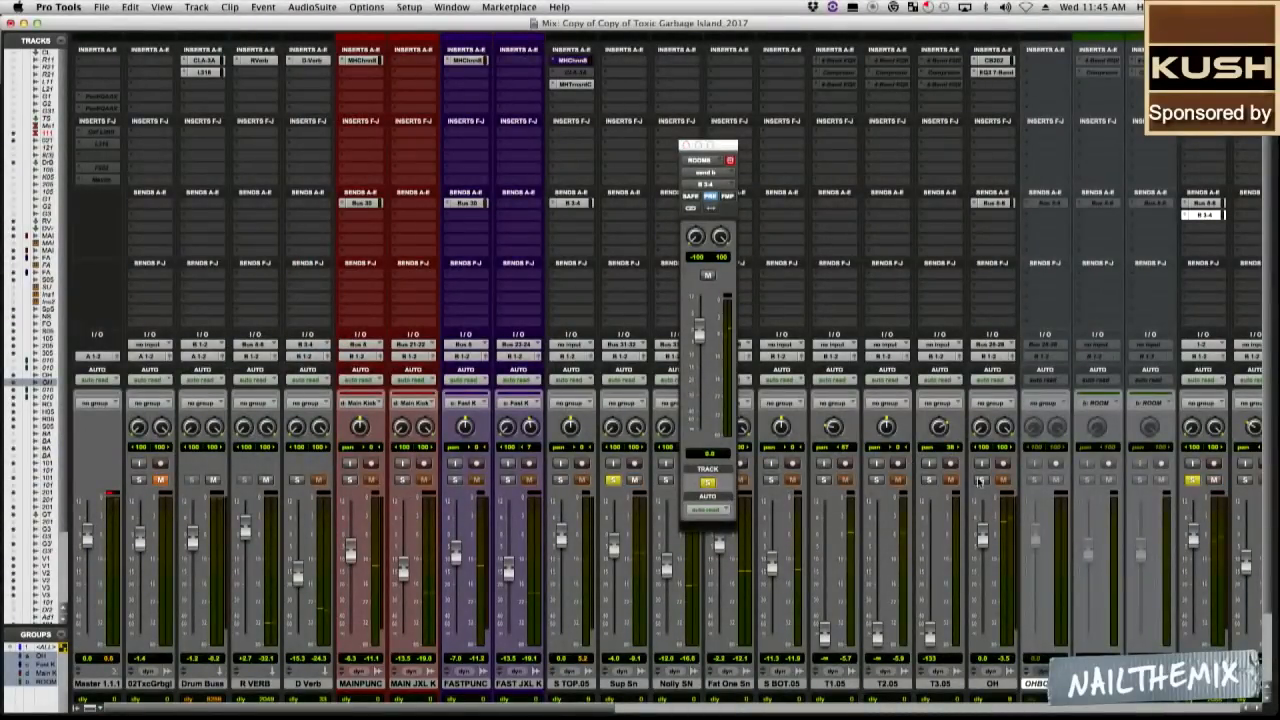
Start playback, mute the Sup Sn track, and solo the top snare together with the overheads and rooms.
{"action": "key", "text": "space"}
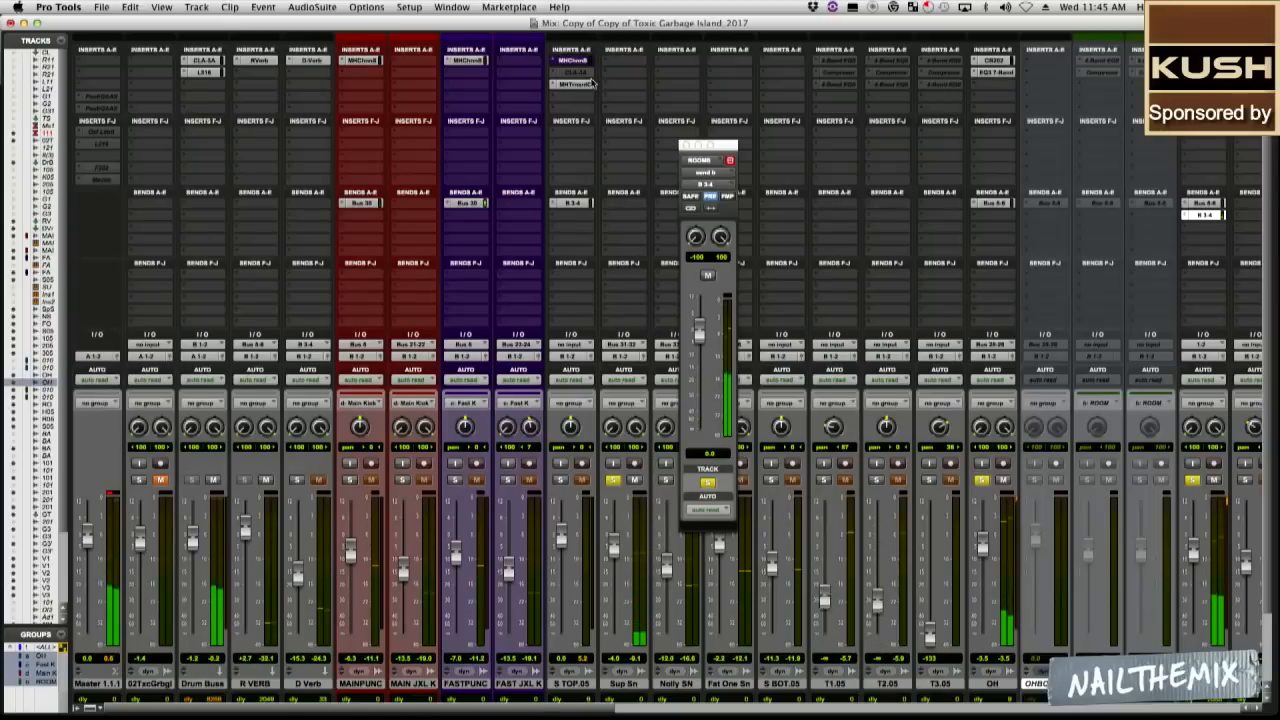
{"action": "left_click", "coordinate": [635, 481]}
{"action": "left_click", "coordinate": [561, 480]}
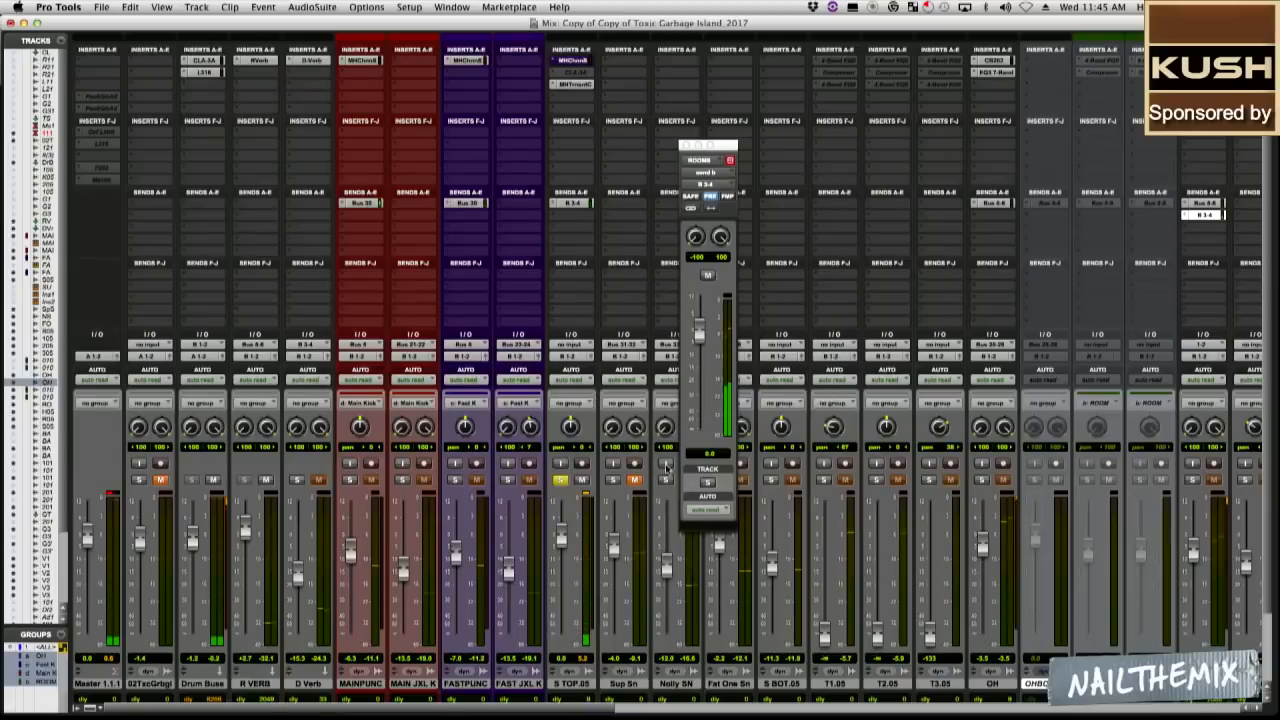
{"action": "left_click", "coordinate": [982, 480]}
{"action": "left_click", "coordinate": [1192, 480]}
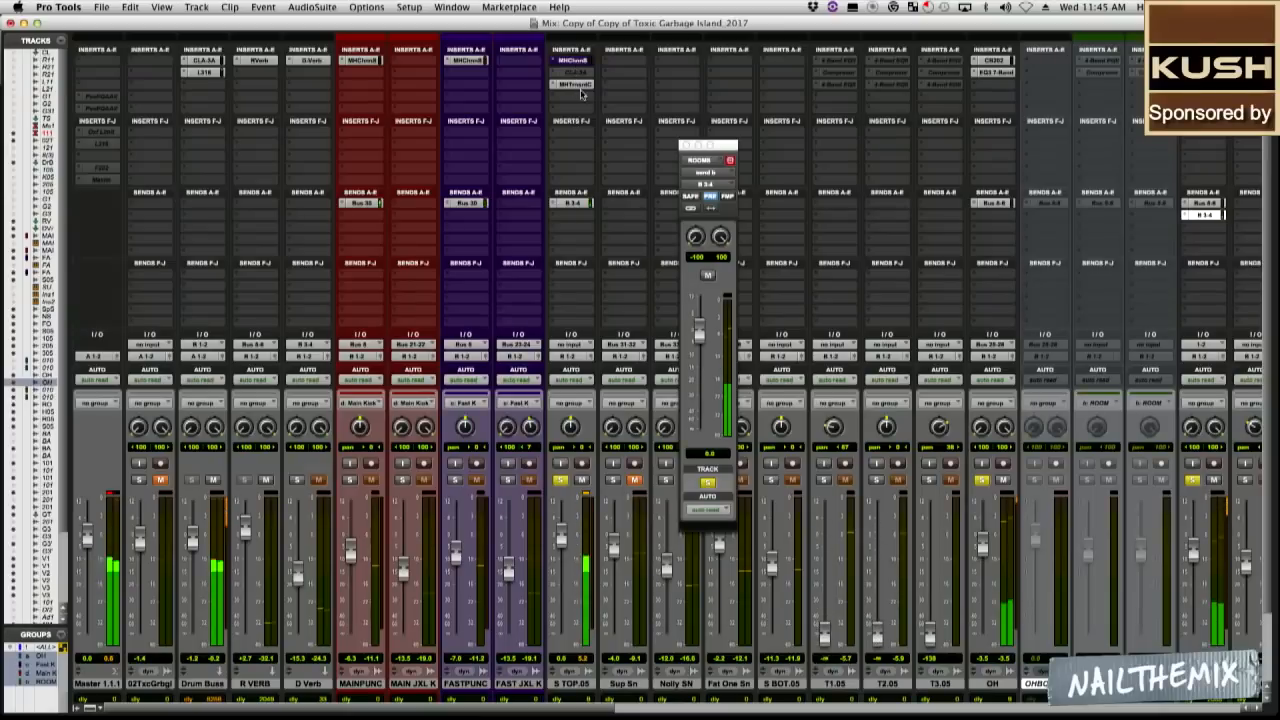
Bring in the unmuted D Verb return at -15.3 dB and reset the clip indicator on the top snare's TransientControl.
{"action": "left_click", "coordinate": [572, 84]}
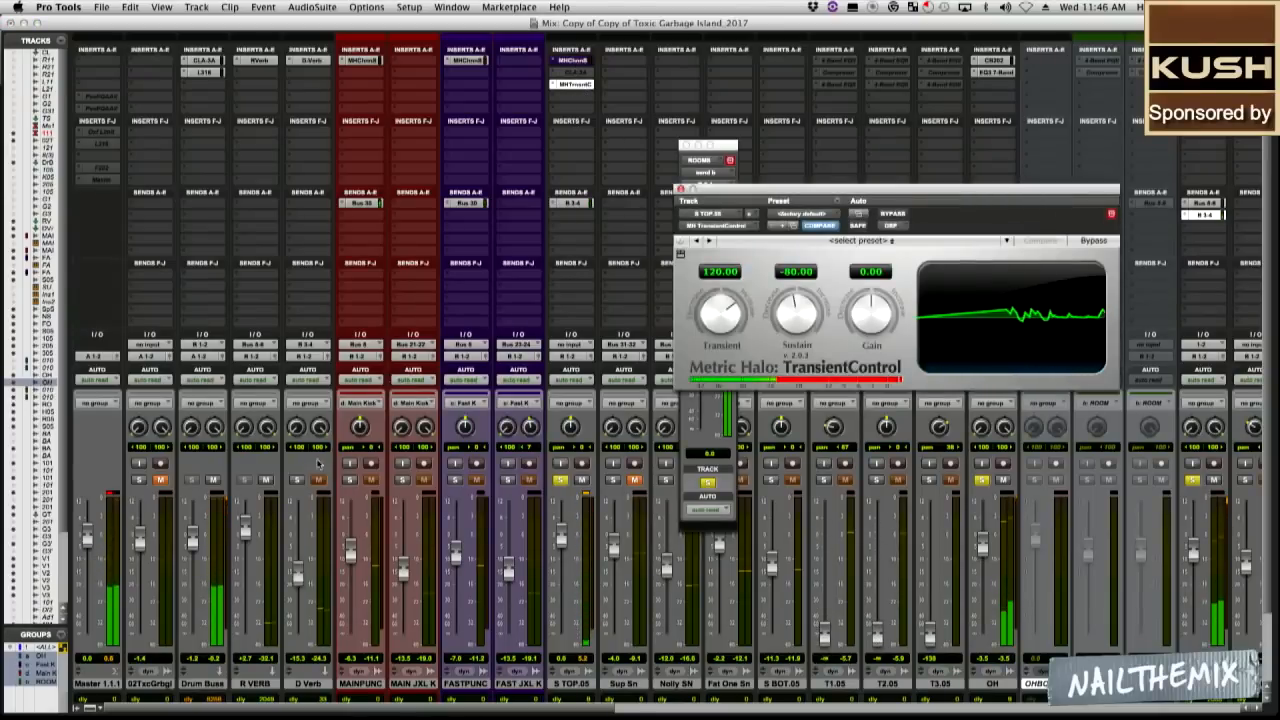
{"action": "left_click", "coordinate": [296, 567]}
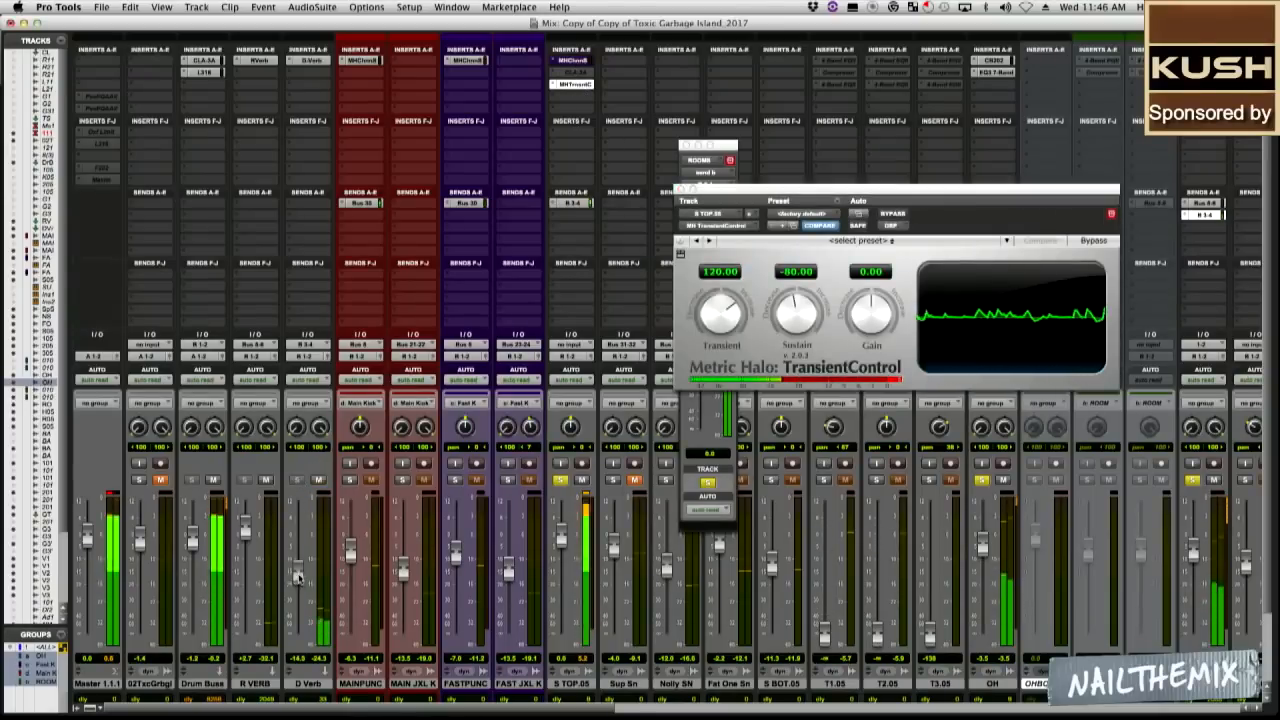
{"action": "left_click_drag", "start_coordinate": [297, 565], "coordinate": [298, 579]}
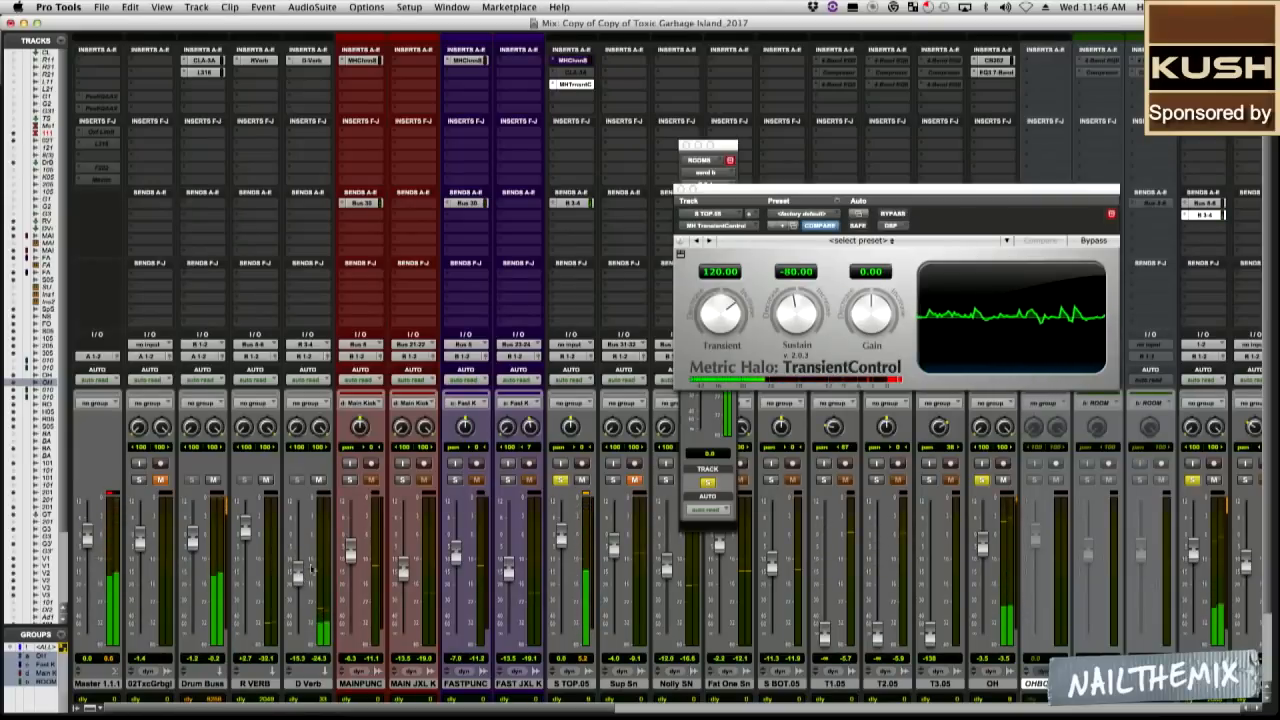
{"action": "left_click", "coordinate": [893, 379]}
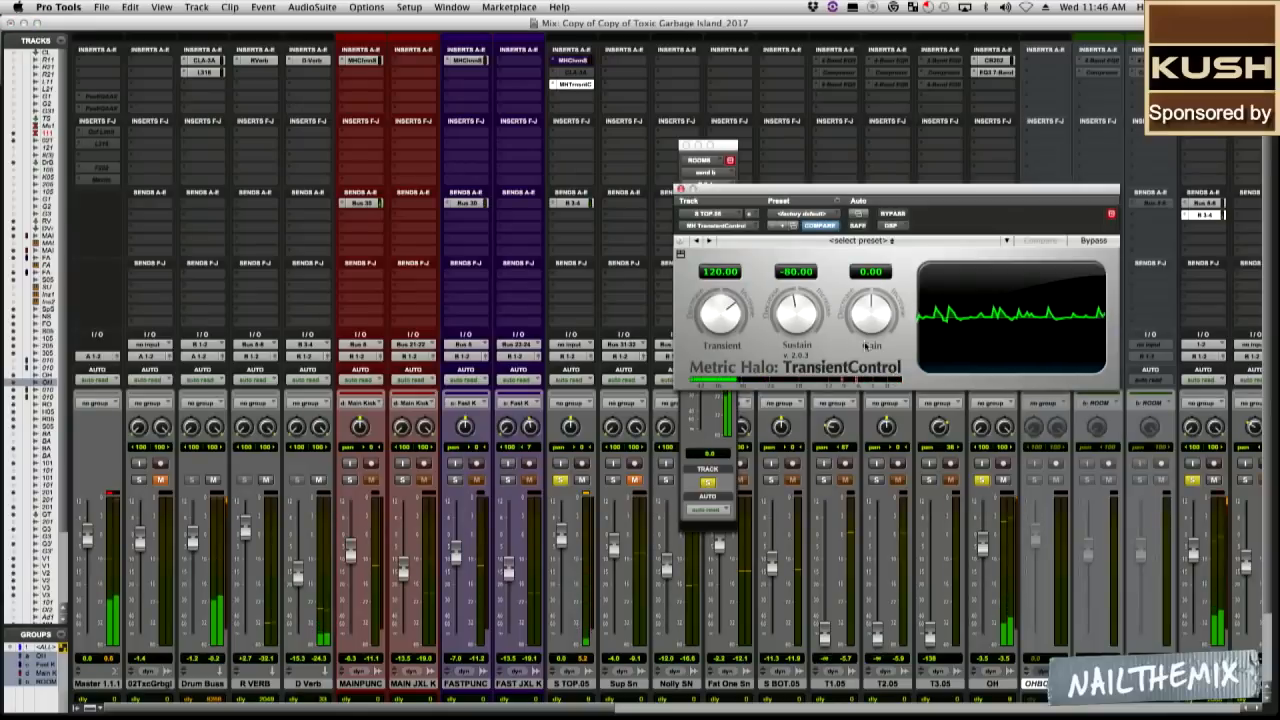
Lower the master gain in the top snare's ChannelStrip 3 and compare TransientControl against its bypass.
{"action": "left_click", "coordinate": [572, 60]}
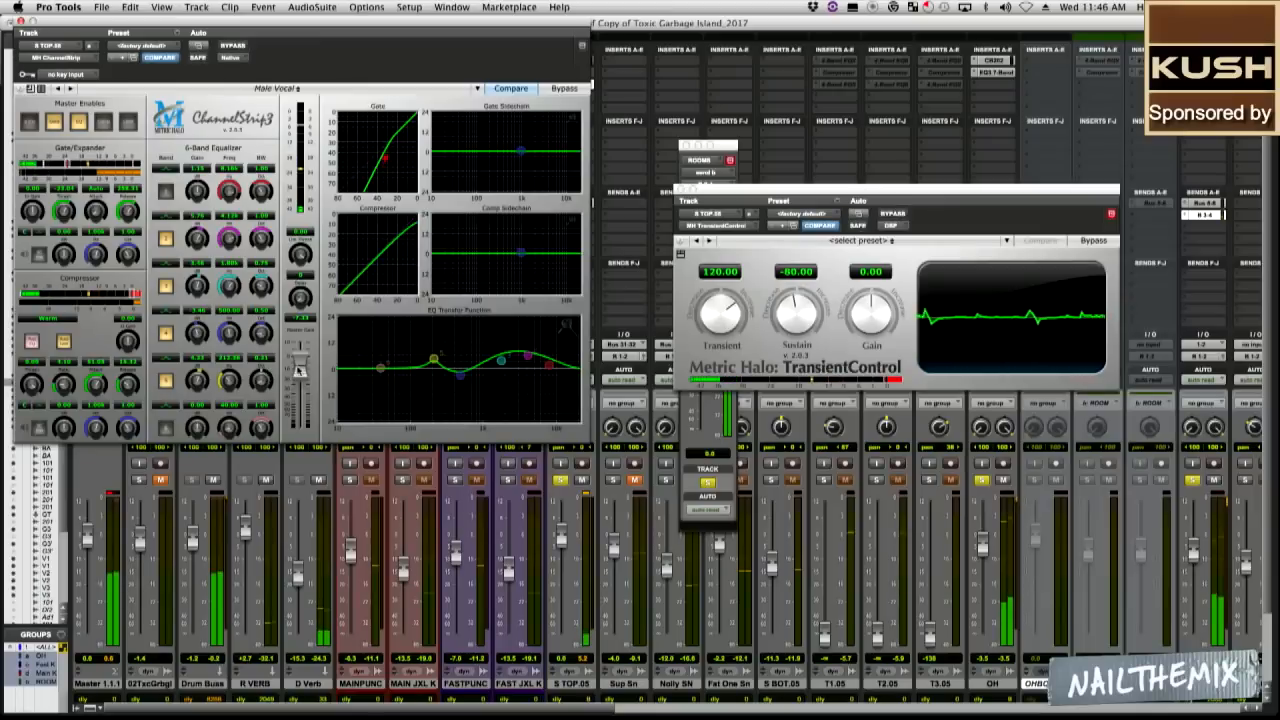
{"action": "left_click", "coordinate": [893, 381]}
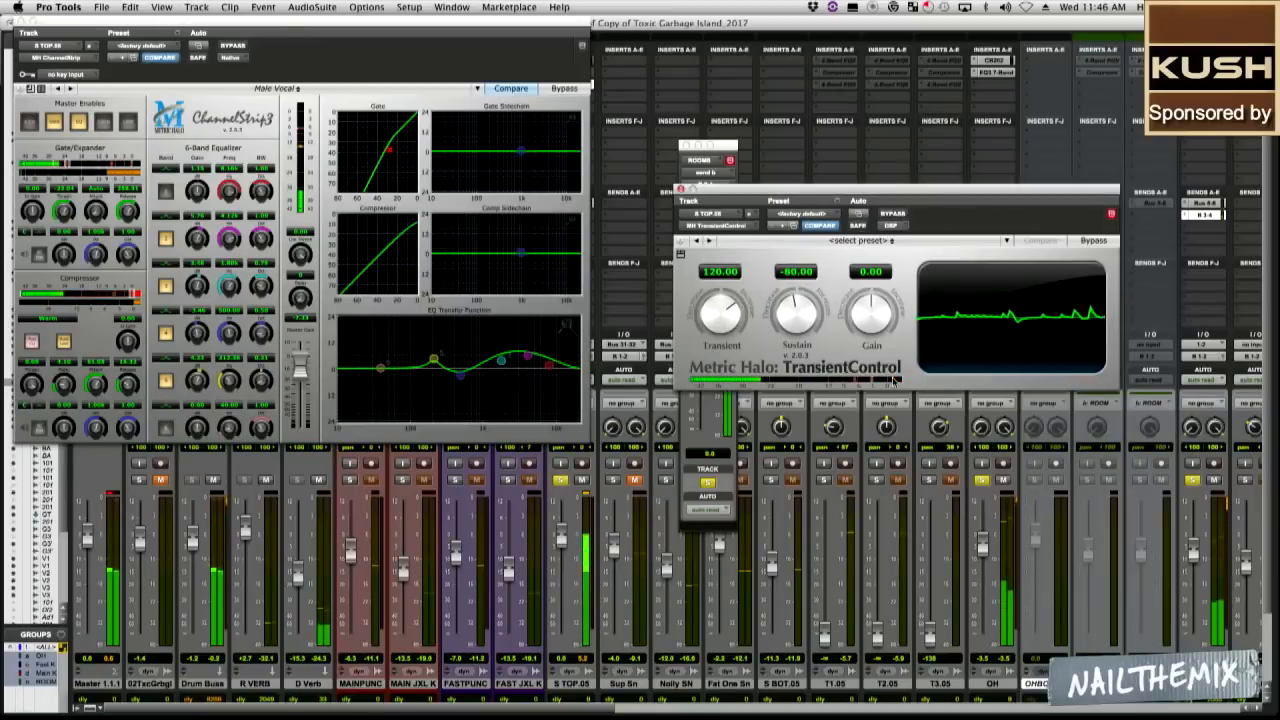
{"action": "left_click", "coordinate": [894, 214]}
{"action": "left_click", "coordinate": [894, 214]}
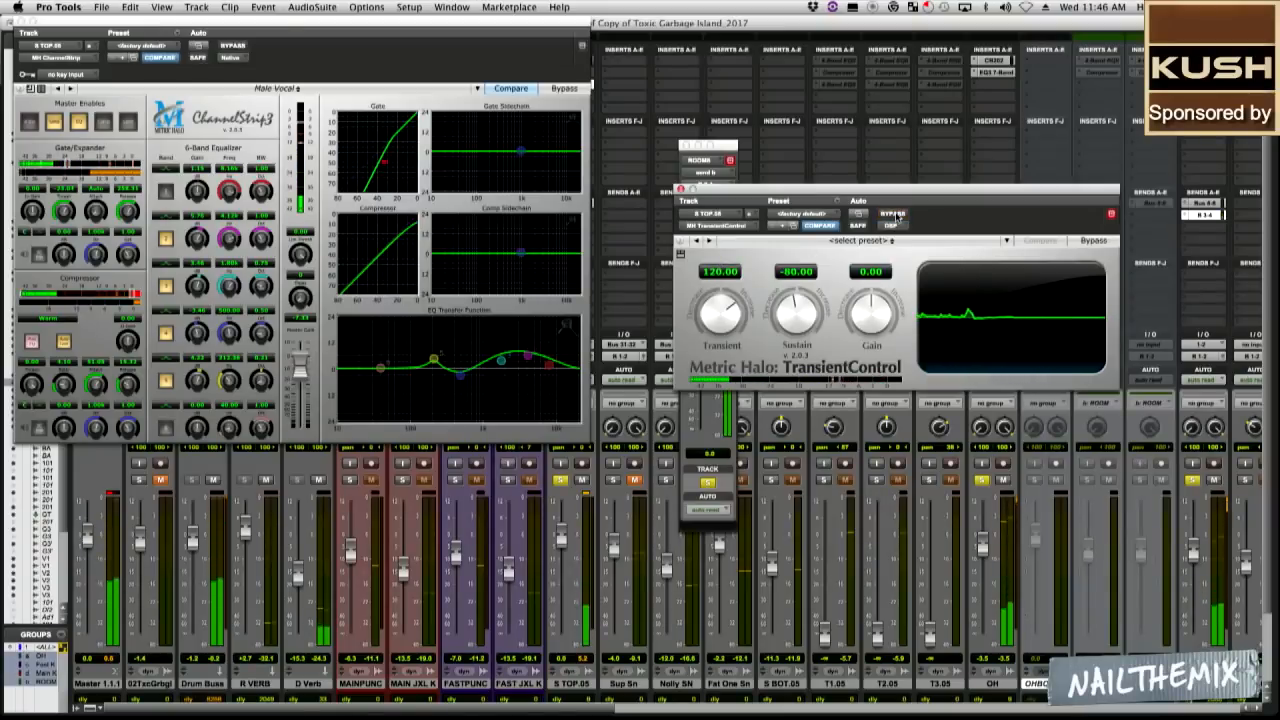
Disable the third EQ band in the top snare's ChannelStrip 3, compare TransientControl against its bypass and close both plug-in windows.
{"action": "left_click", "coordinate": [166, 288]}
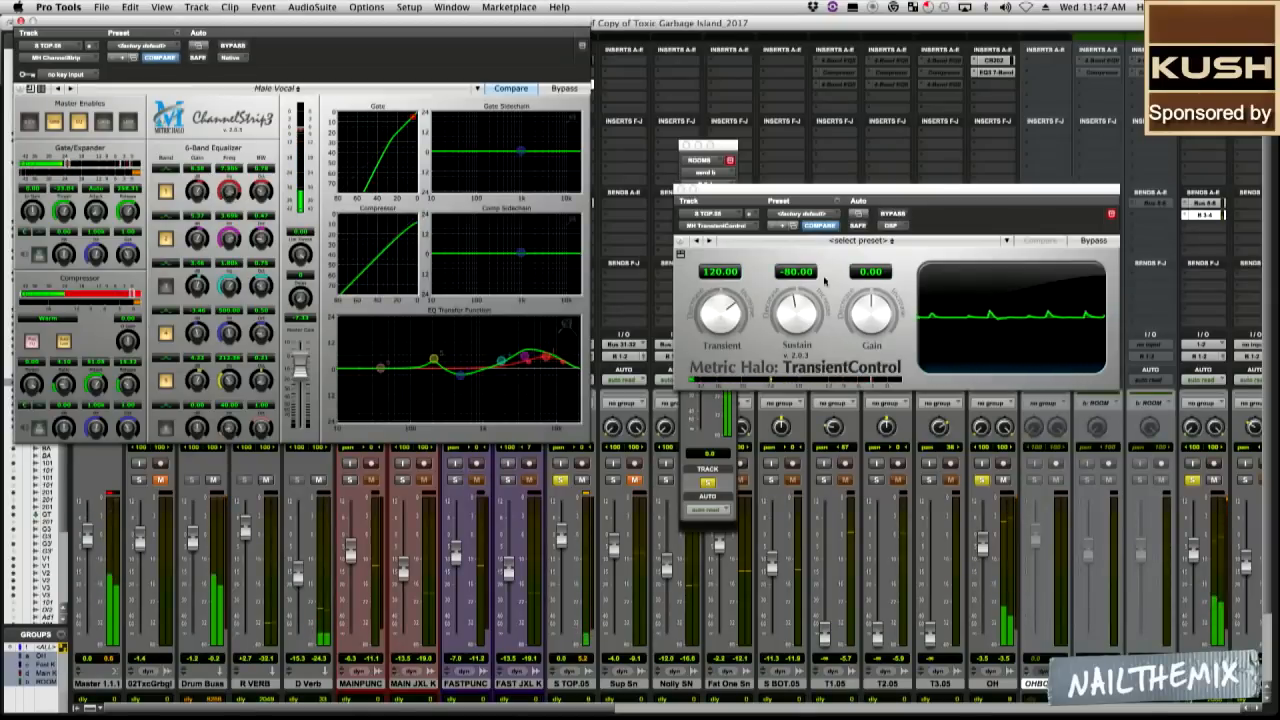
{"action": "left_click", "coordinate": [890, 215]}
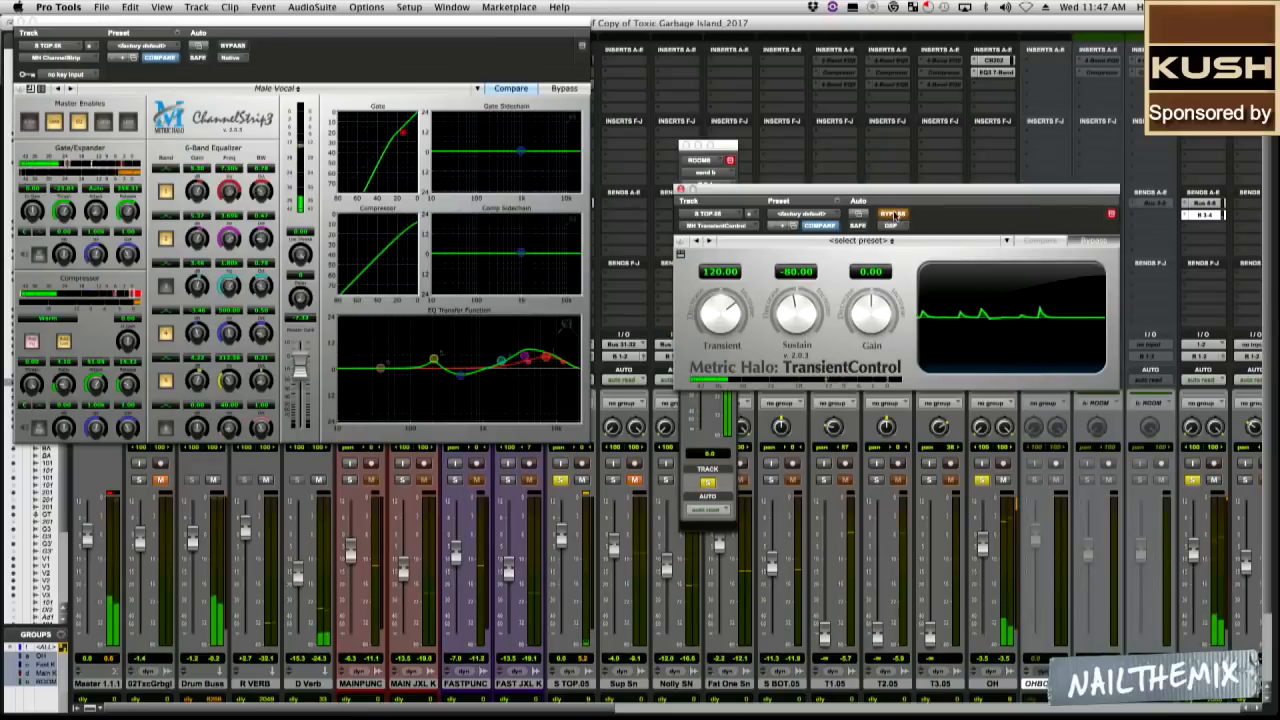
{"action": "left_click", "coordinate": [893, 214]}
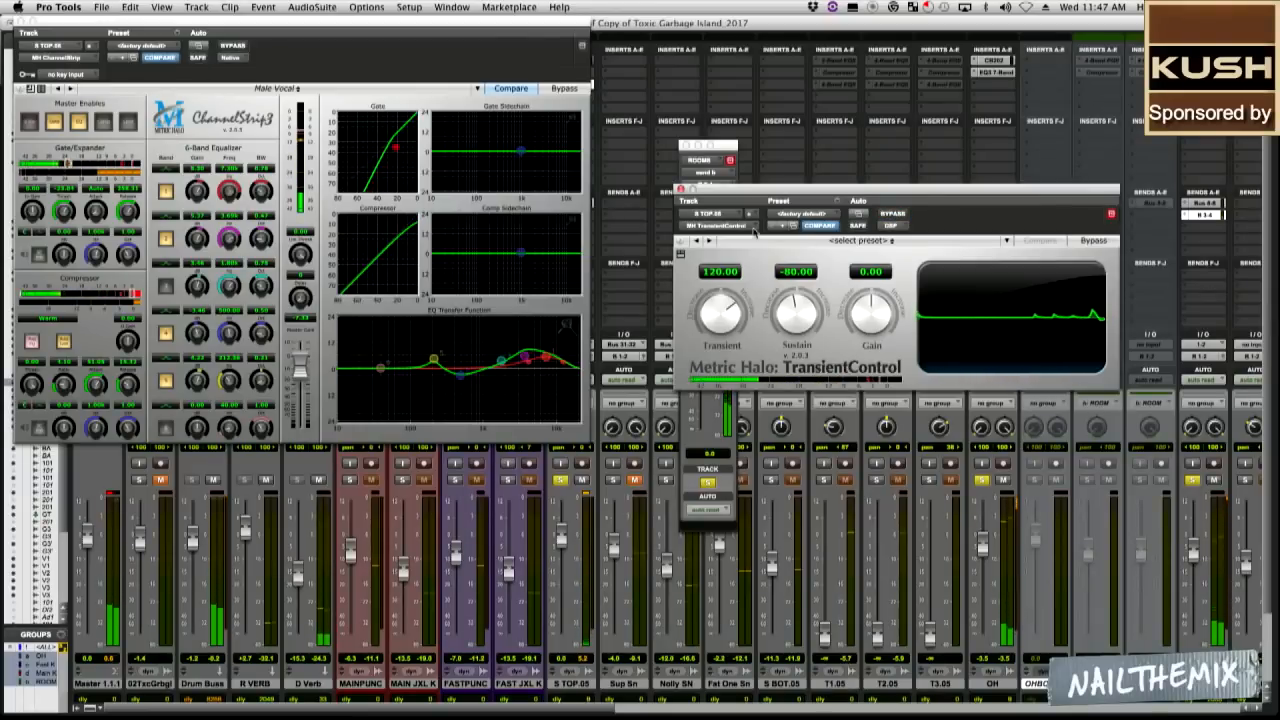
{"action": "left_click", "coordinate": [681, 189]}
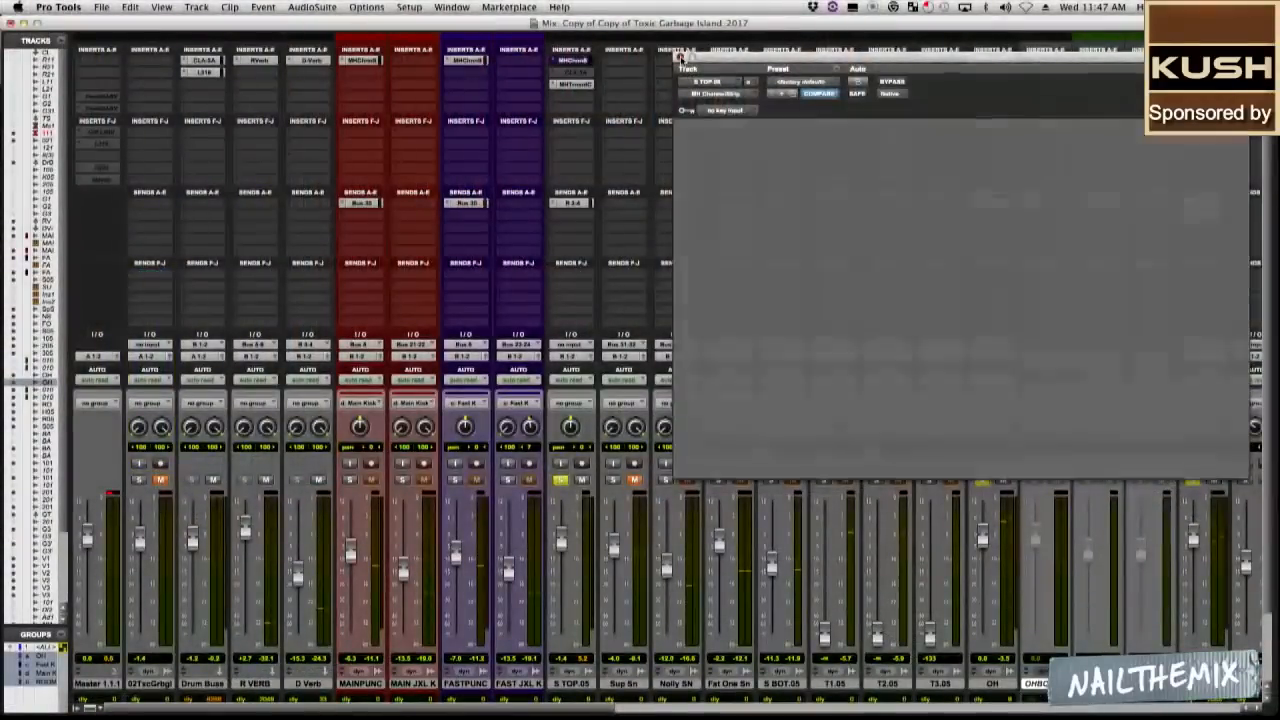
{"action": "left_click", "coordinate": [679, 57]}
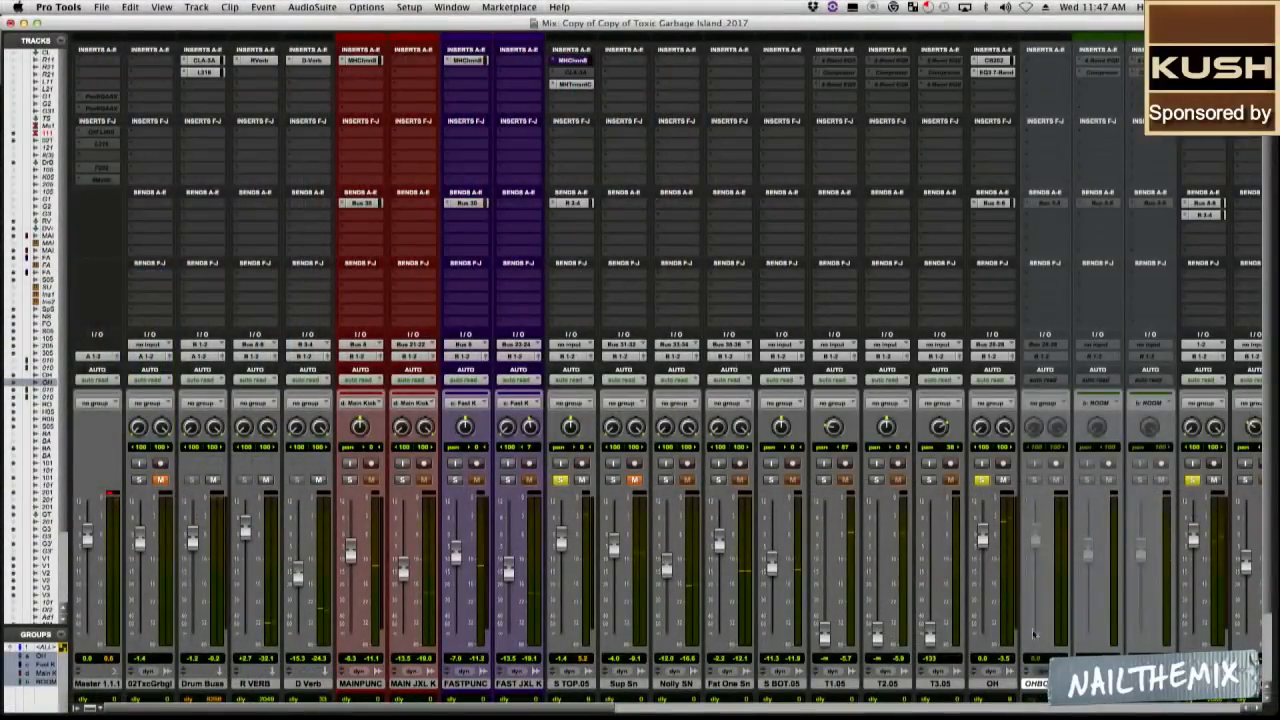
Select the range of tracks from BASS MIC through the guitars, vocoders and vocals and mute them all together.
{"action": "mouse_move", "coordinate": [588, 708]}
{"action": "left_mouse_down"}
{"action": "mouse_move", "coordinate": [692, 706]}
{"action": "mouse_move", "coordinate": [583, 700]}
{"action": "left_mouse_up"}
{"action": "scroll", "coordinate": [1268, 657], "scroll_direction": "down", "scroll_amount": 3}
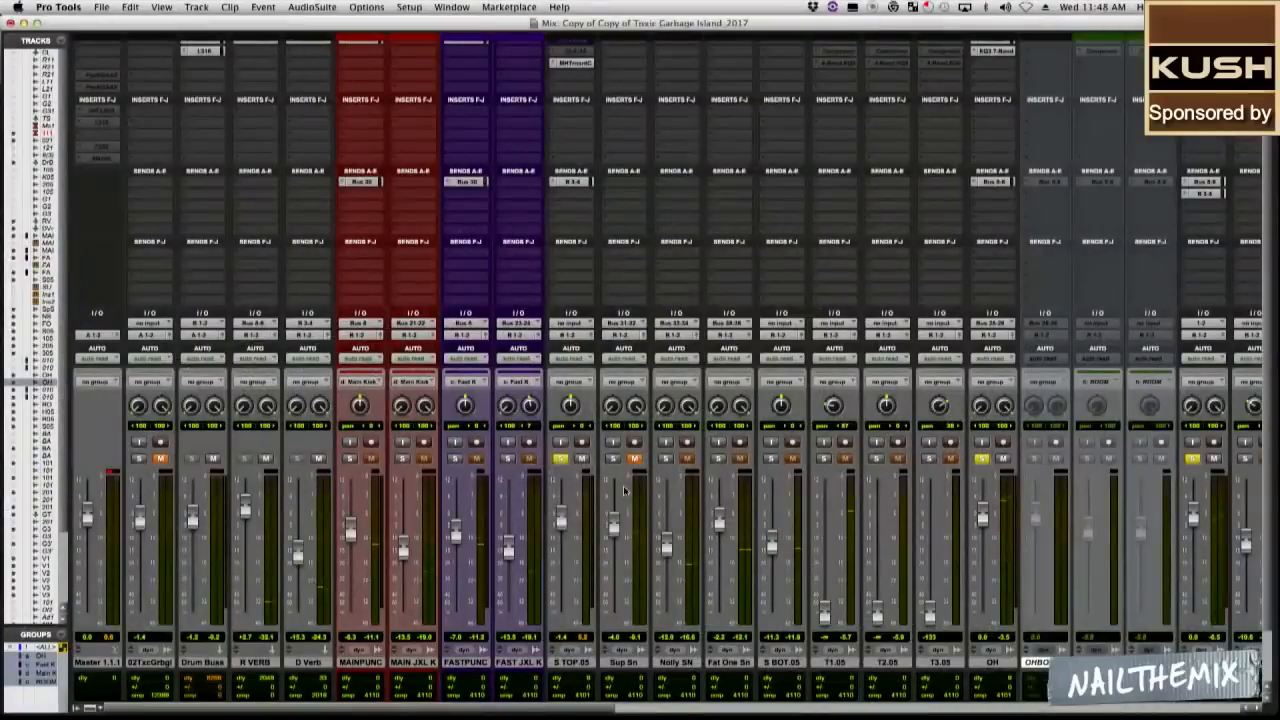
{"action": "scroll", "coordinate": [868, 712], "scroll_direction": "right", "scroll_amount": 15}
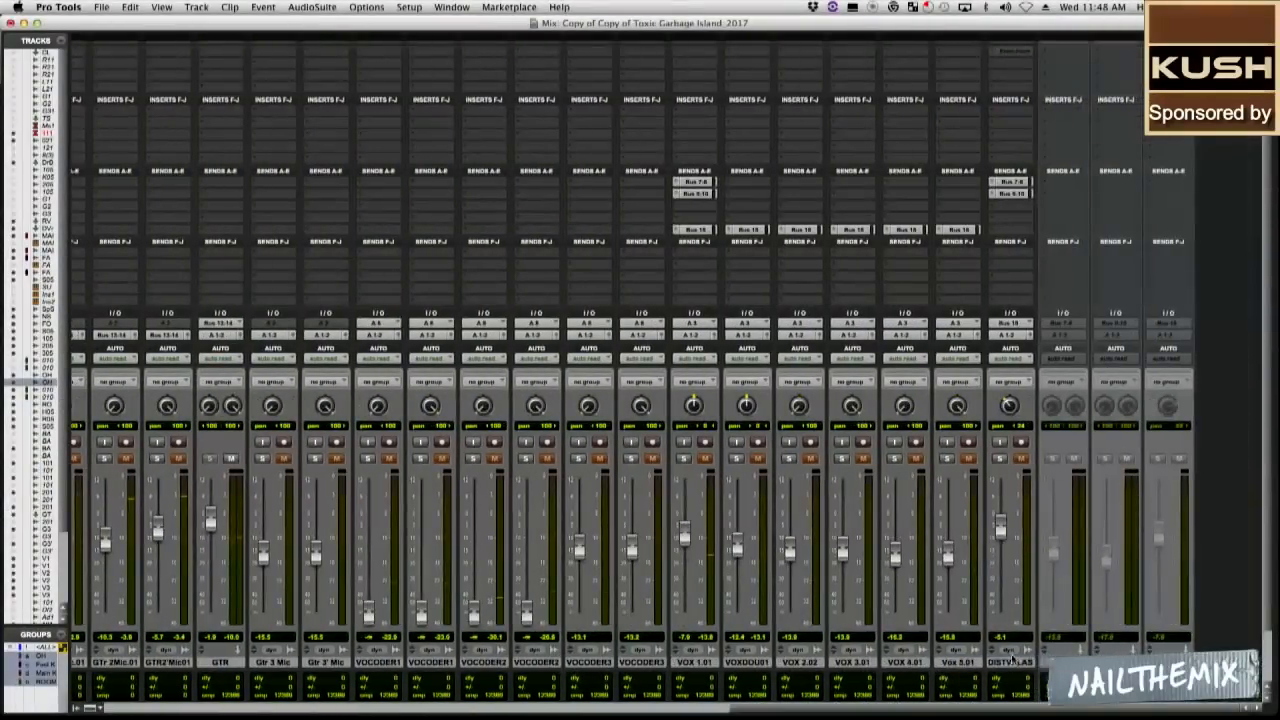
{"action": "left_click", "coordinate": [1011, 661]}
{"action": "left_click_drag", "start_coordinate": [929, 709], "coordinate": [702, 706]}
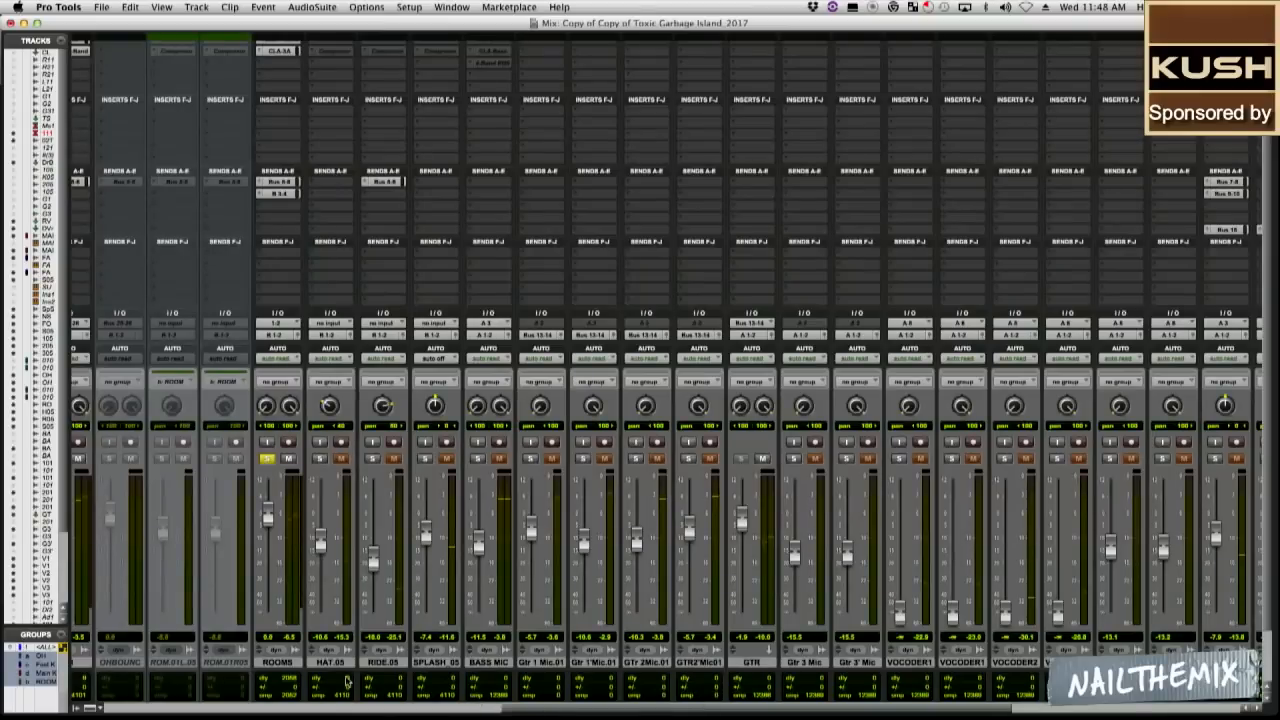
{"action": "left_click", "coordinate": [492, 663], "text": "shift"}
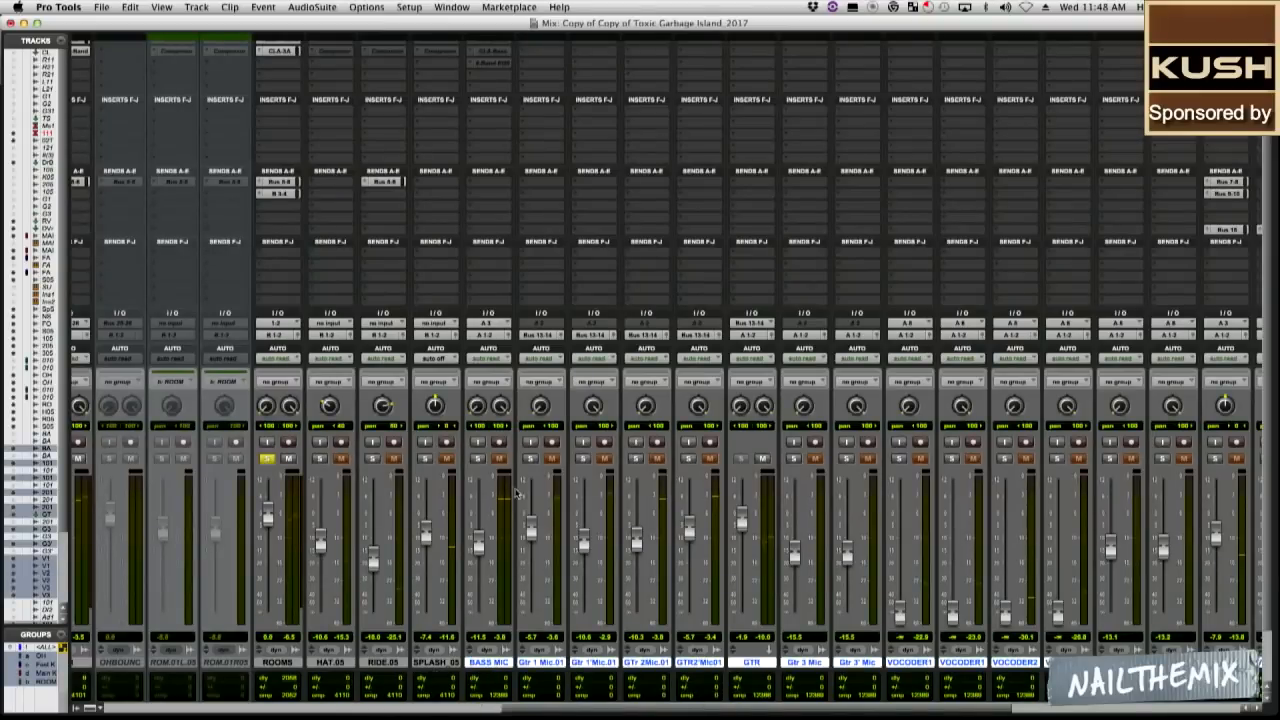
{"action": "left_click", "coordinate": [499, 461]}
Clear all current solos and solo the top snare and bottom snare together with the OH and ROOMS tracks.
{"action": "left_click_drag", "start_coordinate": [556, 711], "coordinate": [460, 706]}
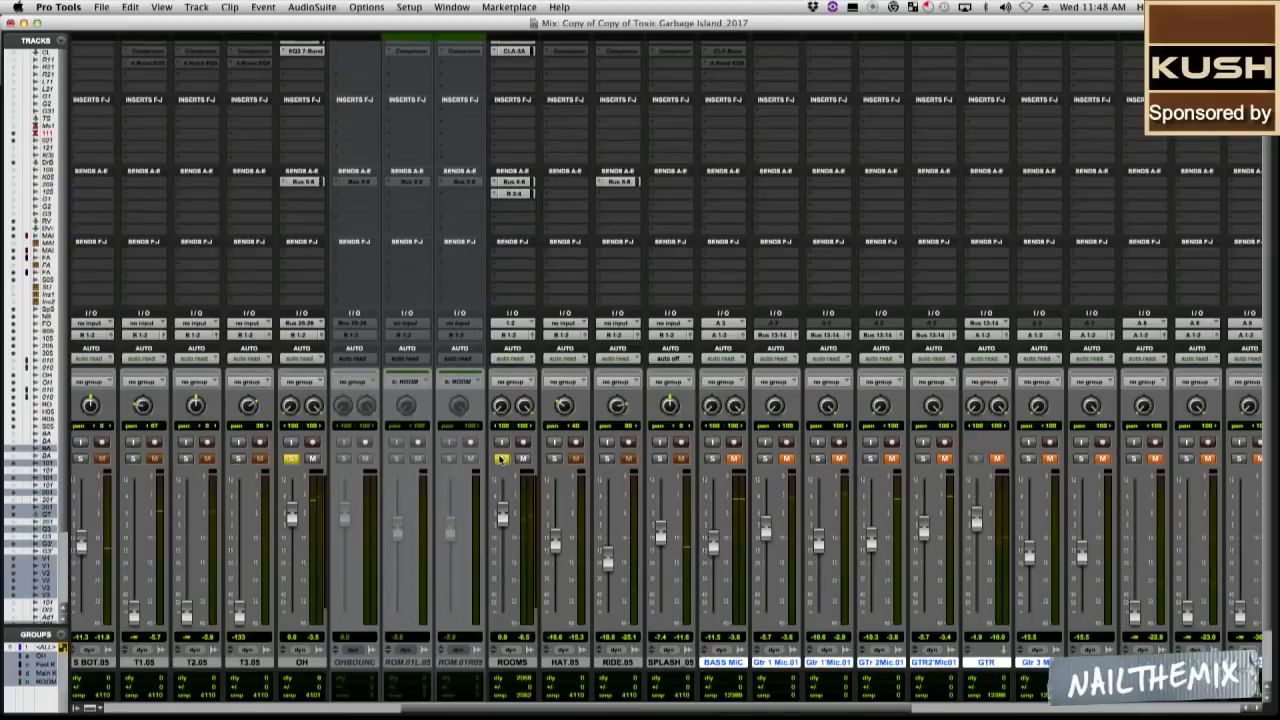
{"action": "left_click", "coordinate": [501, 459]}
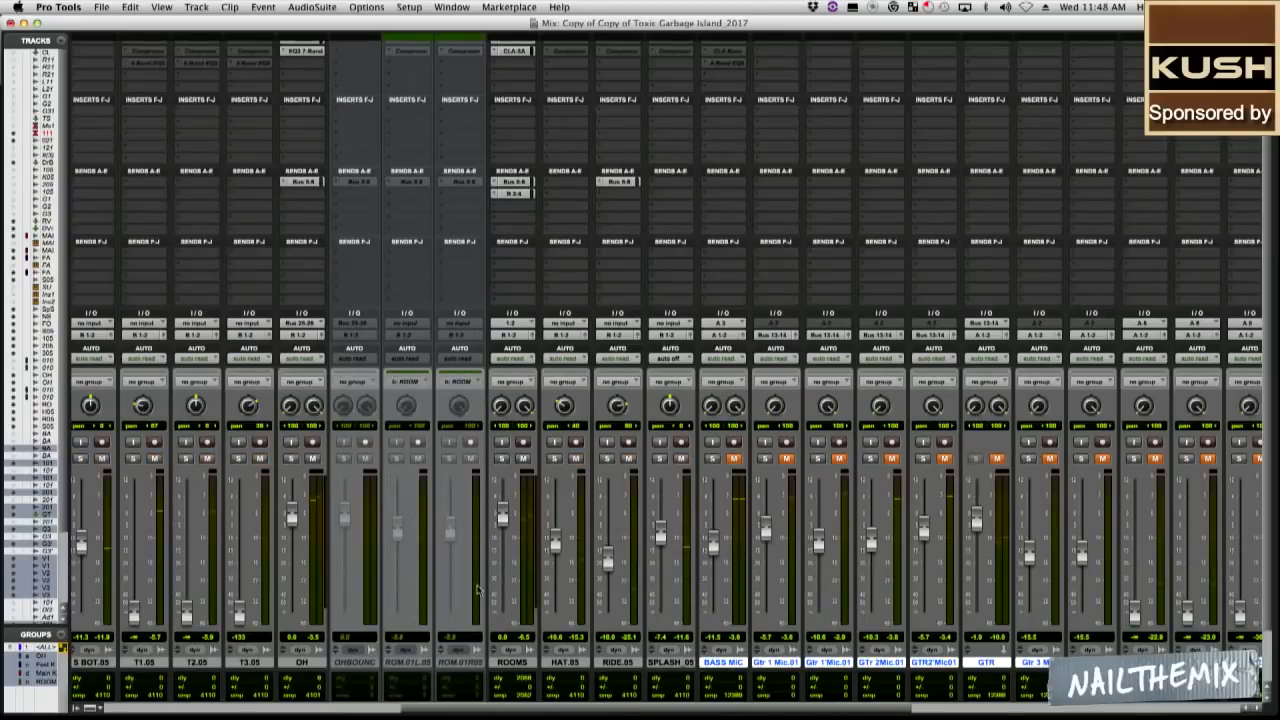
{"action": "left_click", "coordinate": [386, 711]}
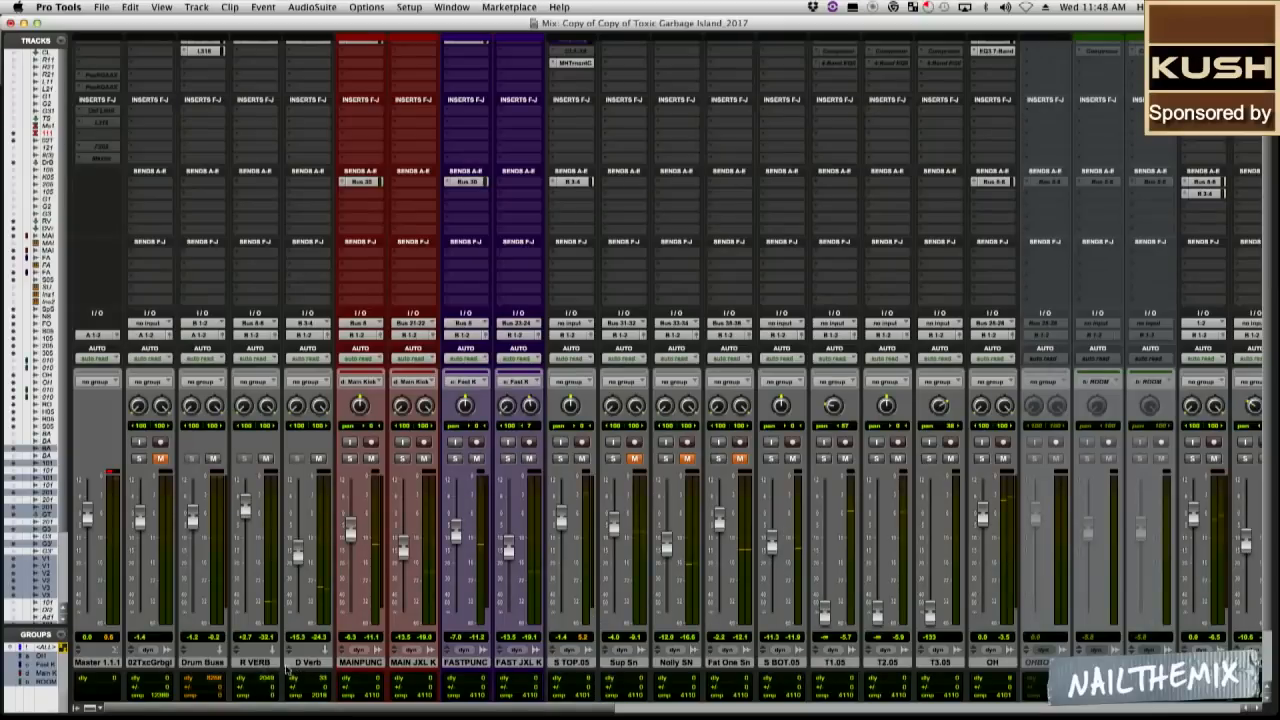
{"action": "left_click", "coordinate": [561, 458]}
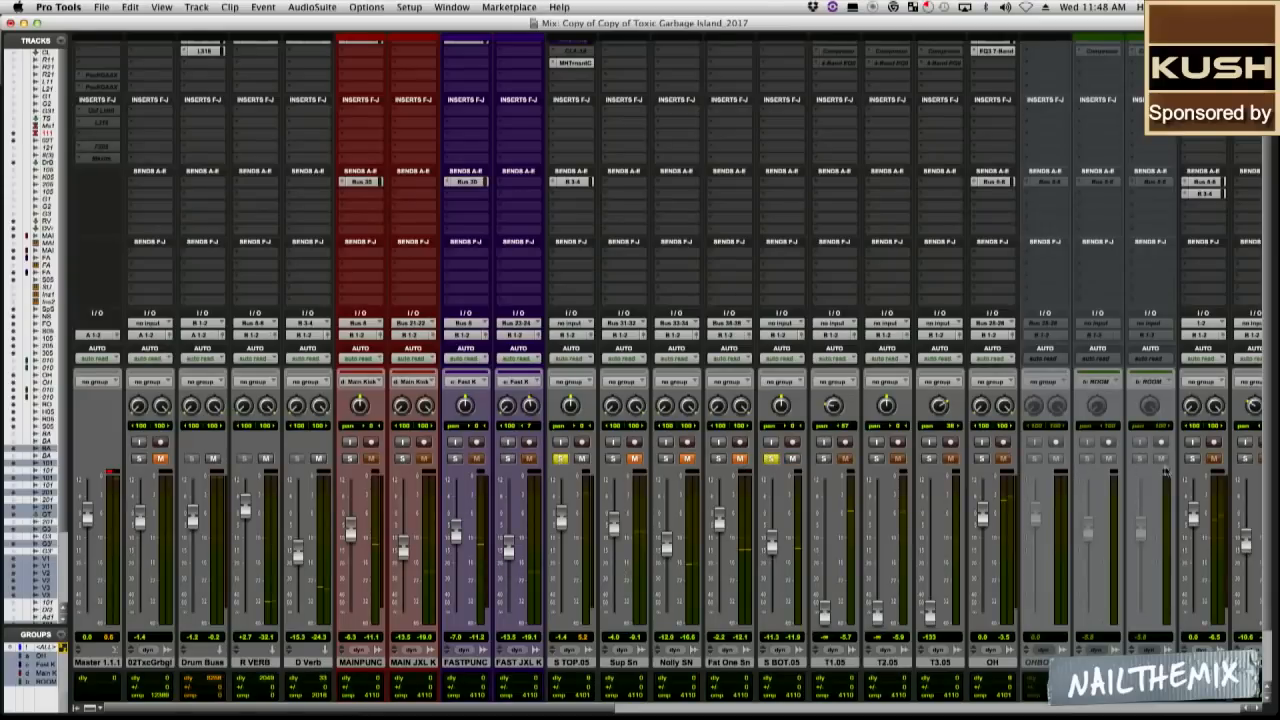
{"action": "left_click", "coordinate": [981, 458]}
{"action": "left_click", "coordinate": [1195, 458]}
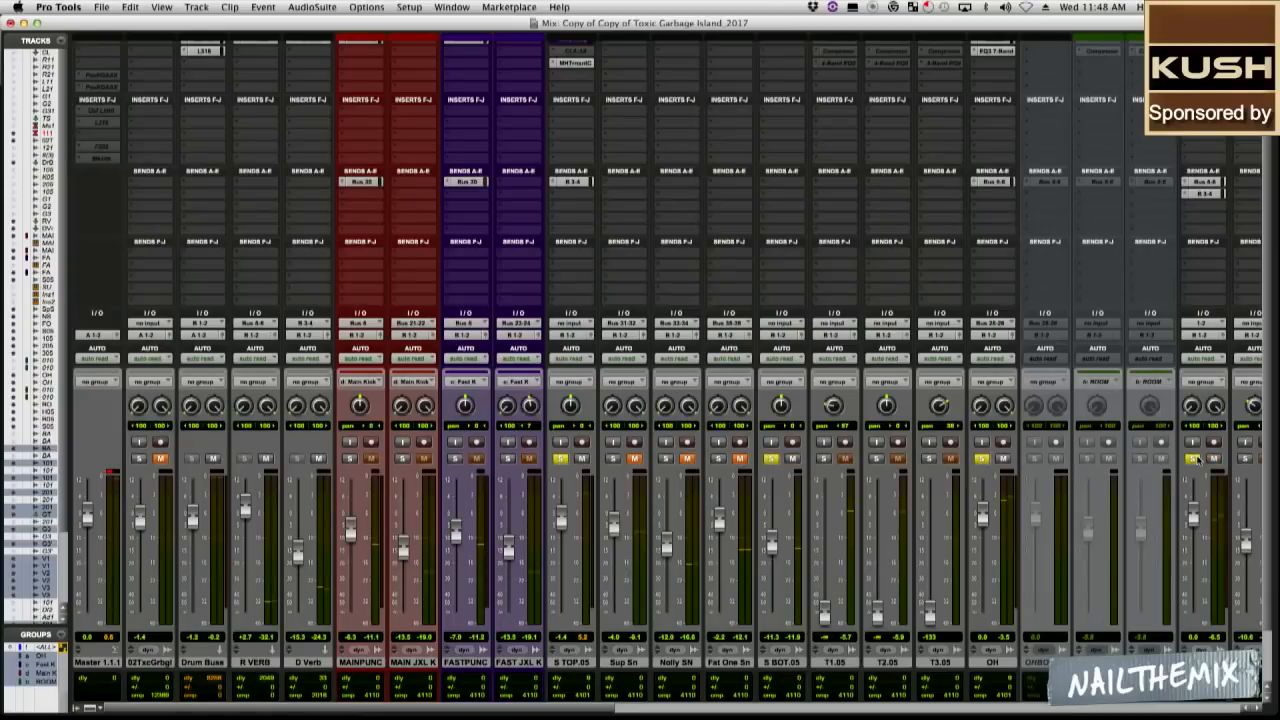
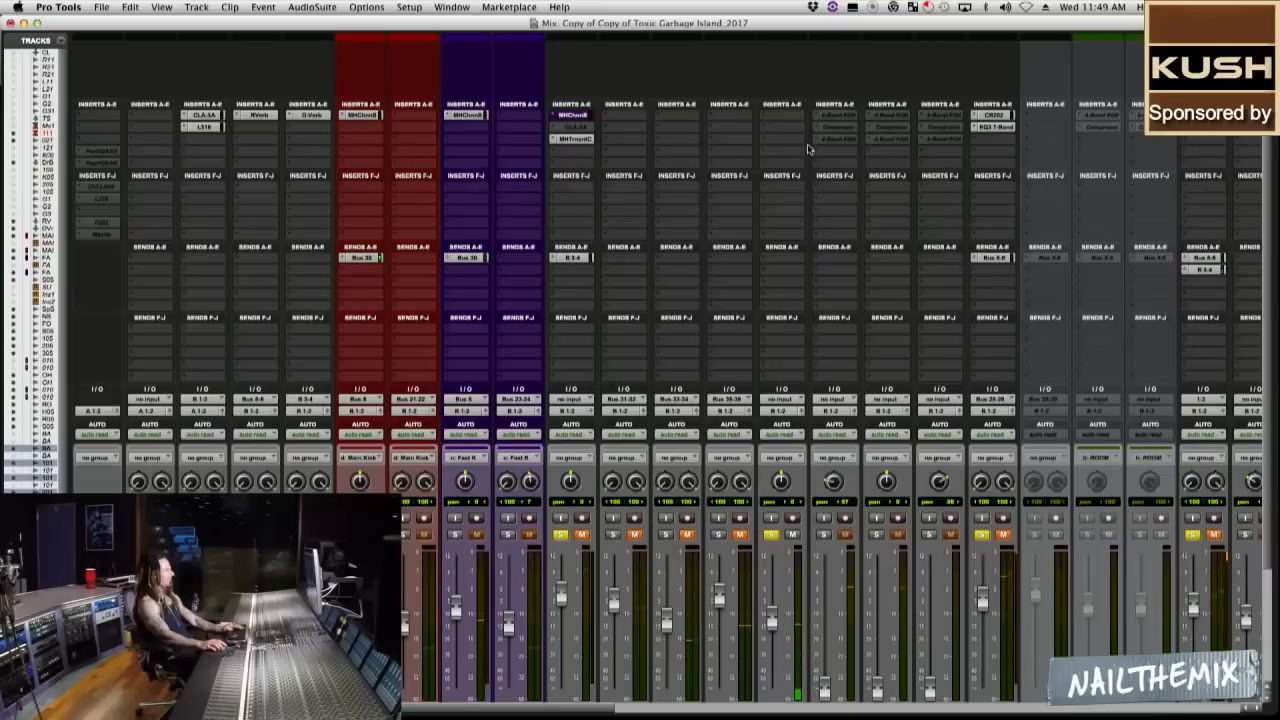
{"action": "left_click", "coordinate": [783, 119]}
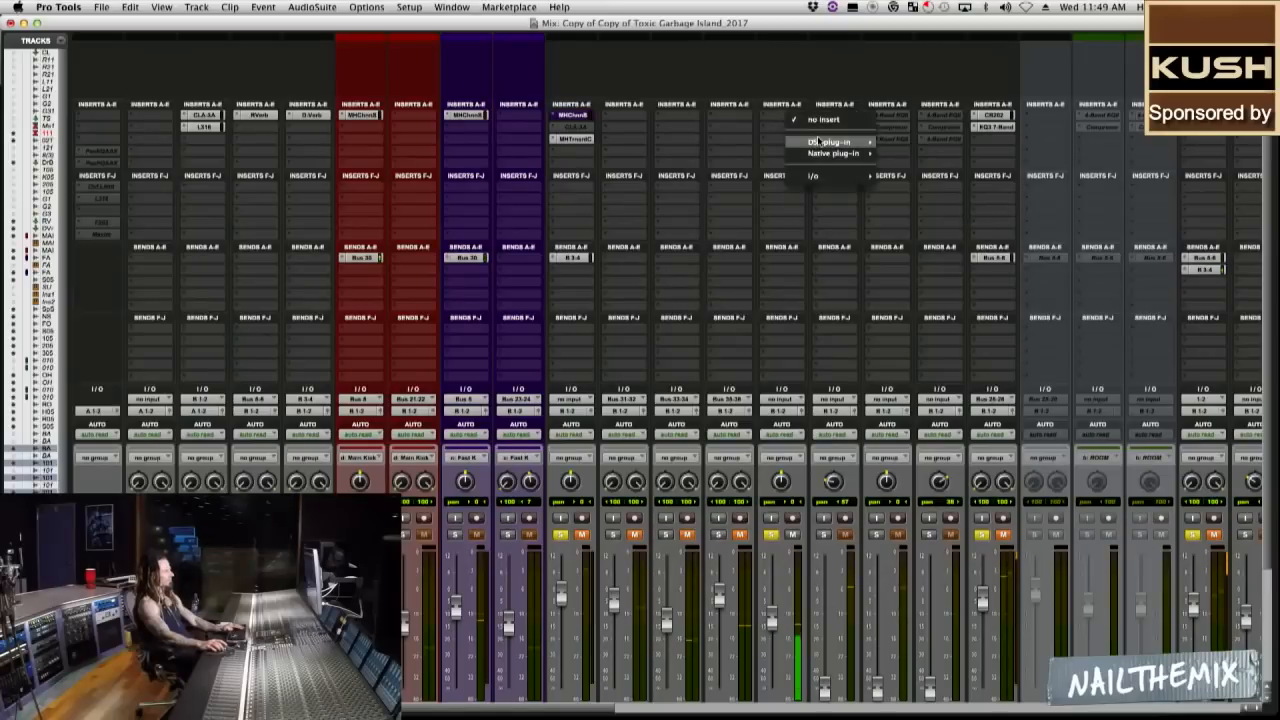
{"action": "mouse_move", "coordinate": [819, 141]}
{"action": "mouse_move", "coordinate": [912, 143]}
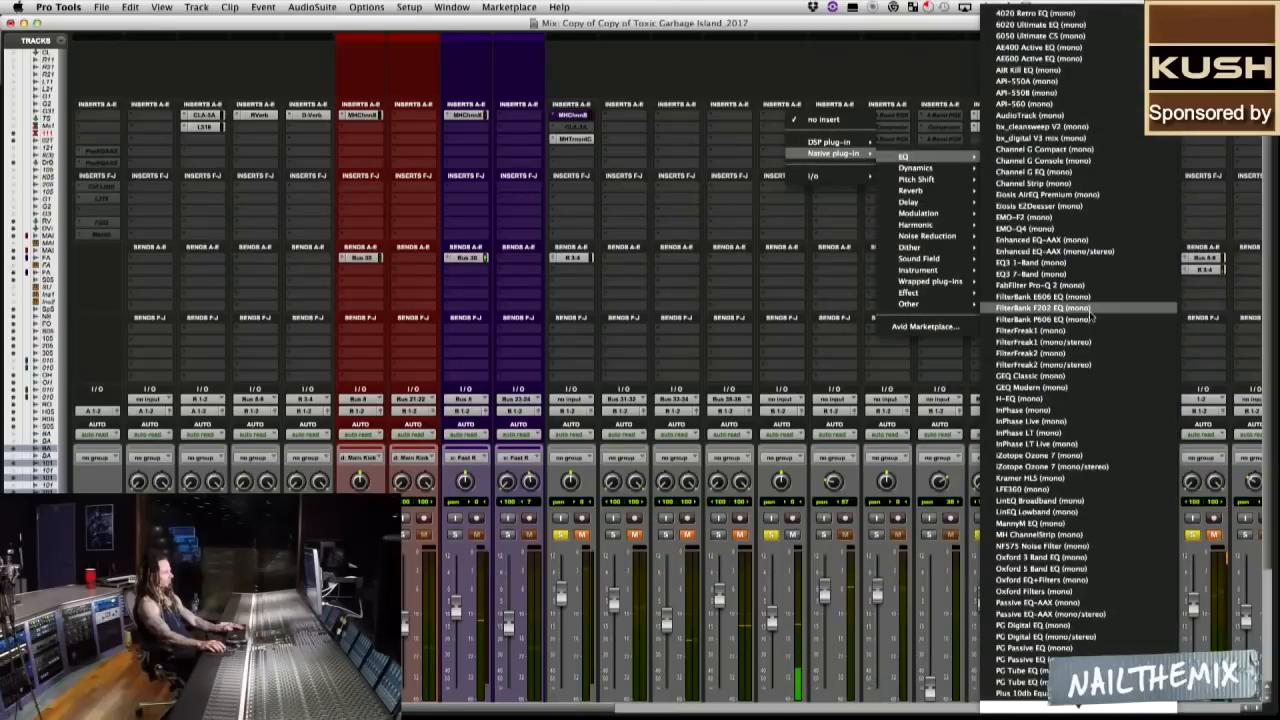
{"action": "left_click", "coordinate": [1034, 184]}
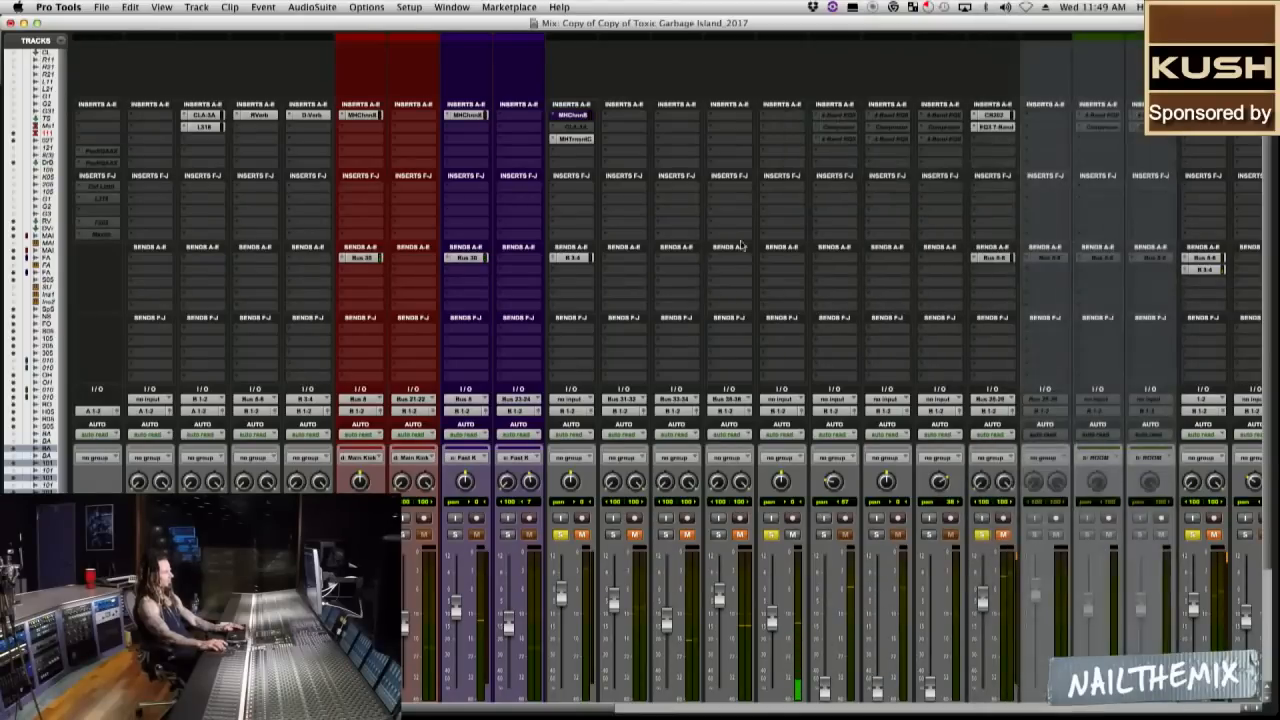
Load the MH ChannelStrip (mono) dynamics plug-in in the bottom snare's first insert slot.
{"action": "left_click", "coordinate": [784, 151]}
{"action": "left_click", "coordinate": [766, 117]}
{"action": "left_click", "coordinate": [765, 115]}
{"action": "mouse_move", "coordinate": [800, 116]}
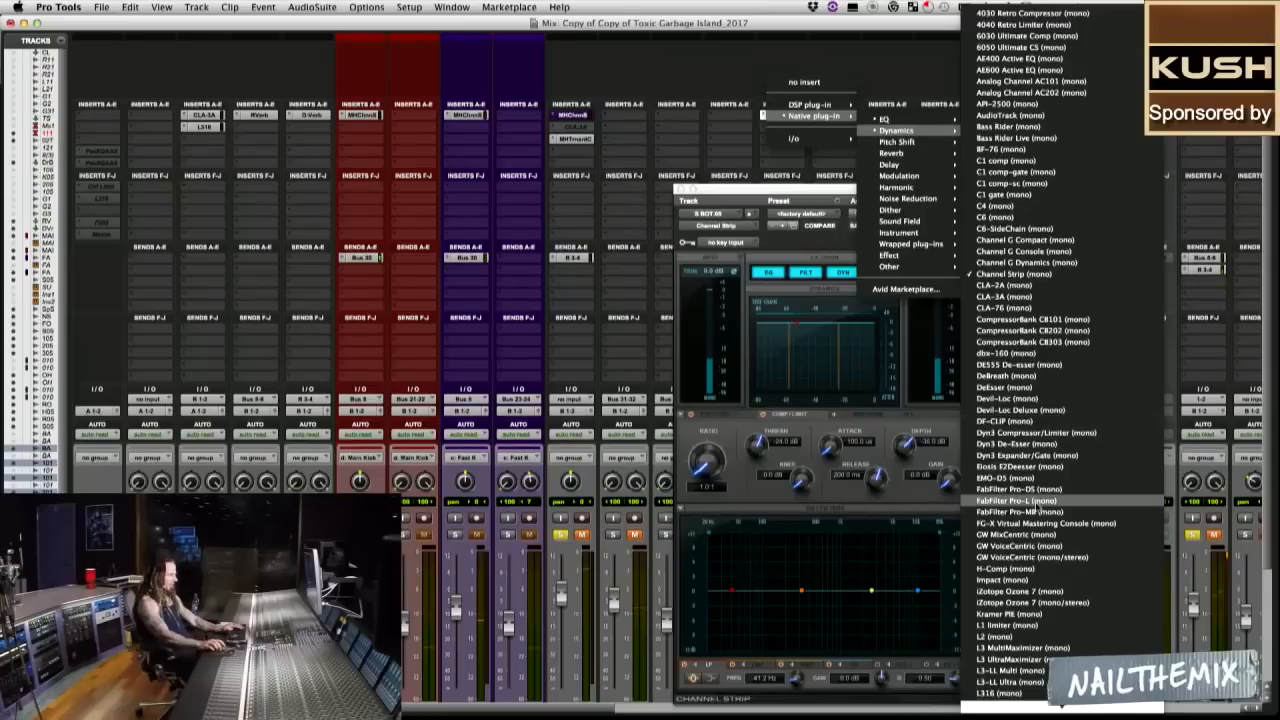
{"action": "mouse_move", "coordinate": [1055, 712]}
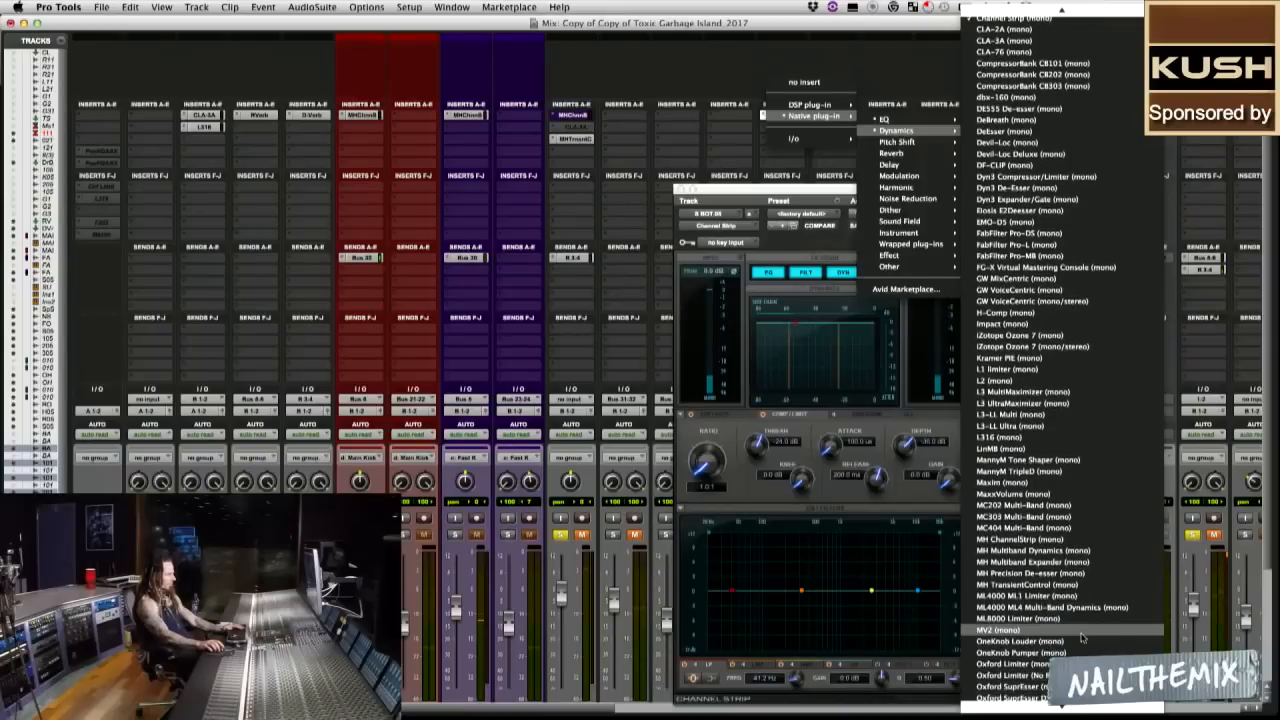
{"action": "left_click", "coordinate": [1087, 549]}
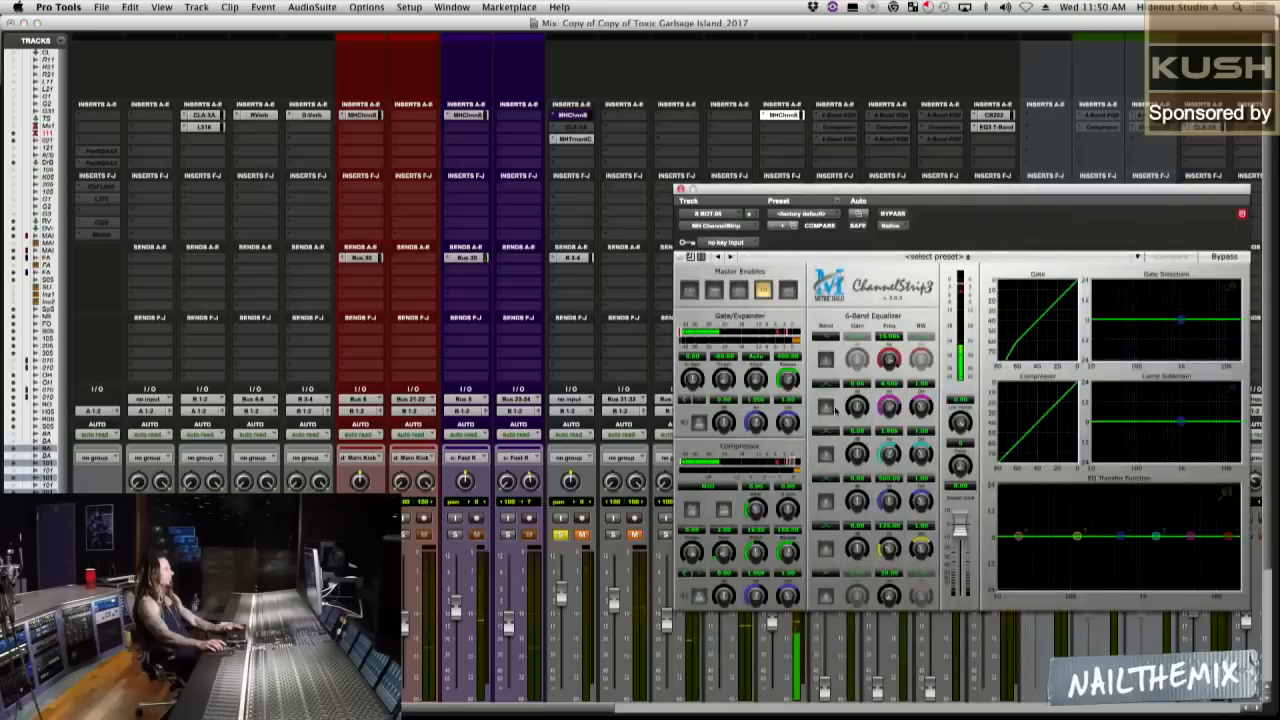
Enable the gate in the bottom snare's ChannelStrip 3 and set its threshold to about -19 dB and release to about 191 ms.
{"action": "left_click", "coordinate": [718, 291]}
{"action": "left_click_drag", "start_coordinate": [787, 378], "coordinate": [728, 390]}
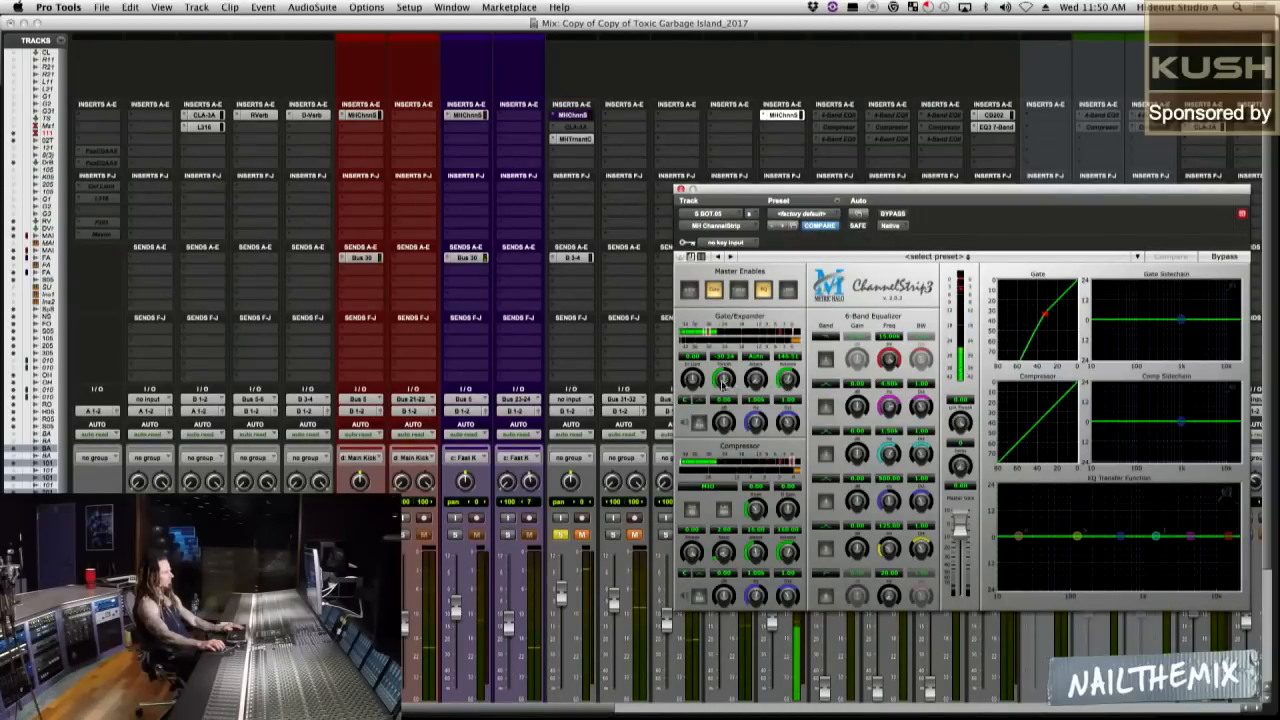
{"action": "left_click_drag", "start_coordinate": [726, 382], "coordinate": [726, 379]}
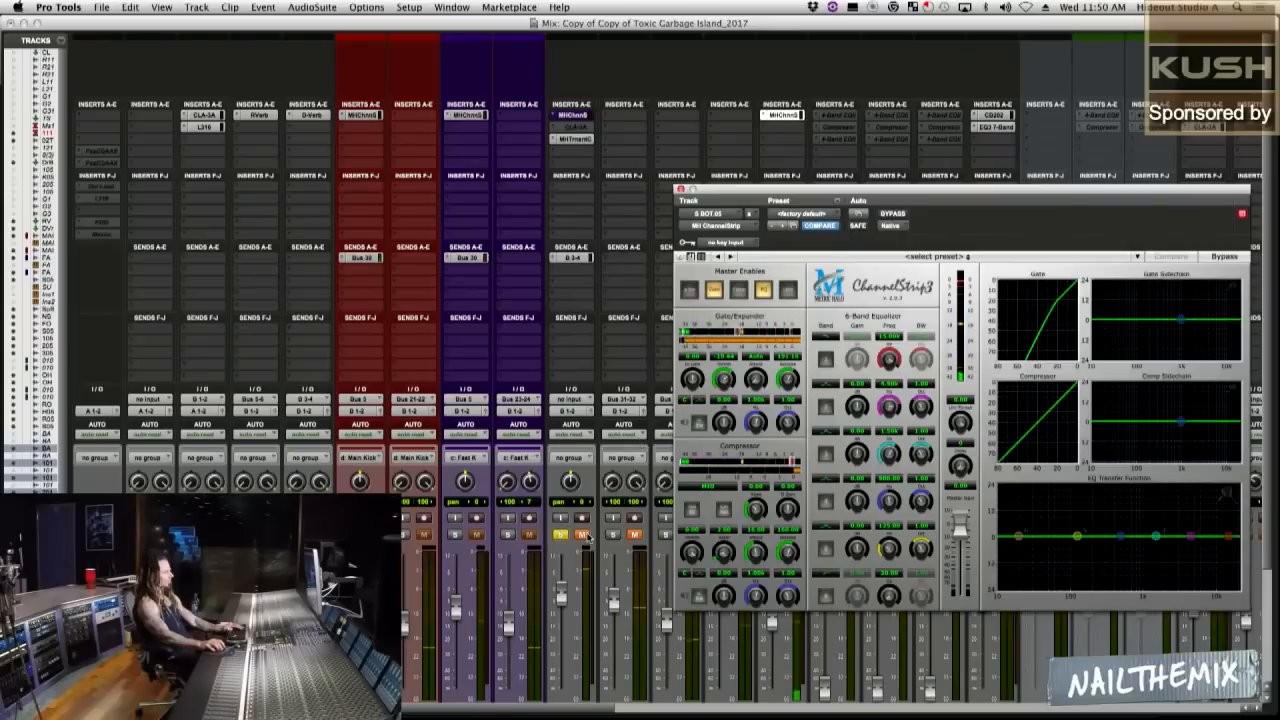
Unmute the top snare and choose X-OR (Cancels Previous Solo) as the solo mode.
{"action": "left_click", "coordinate": [583, 535]}
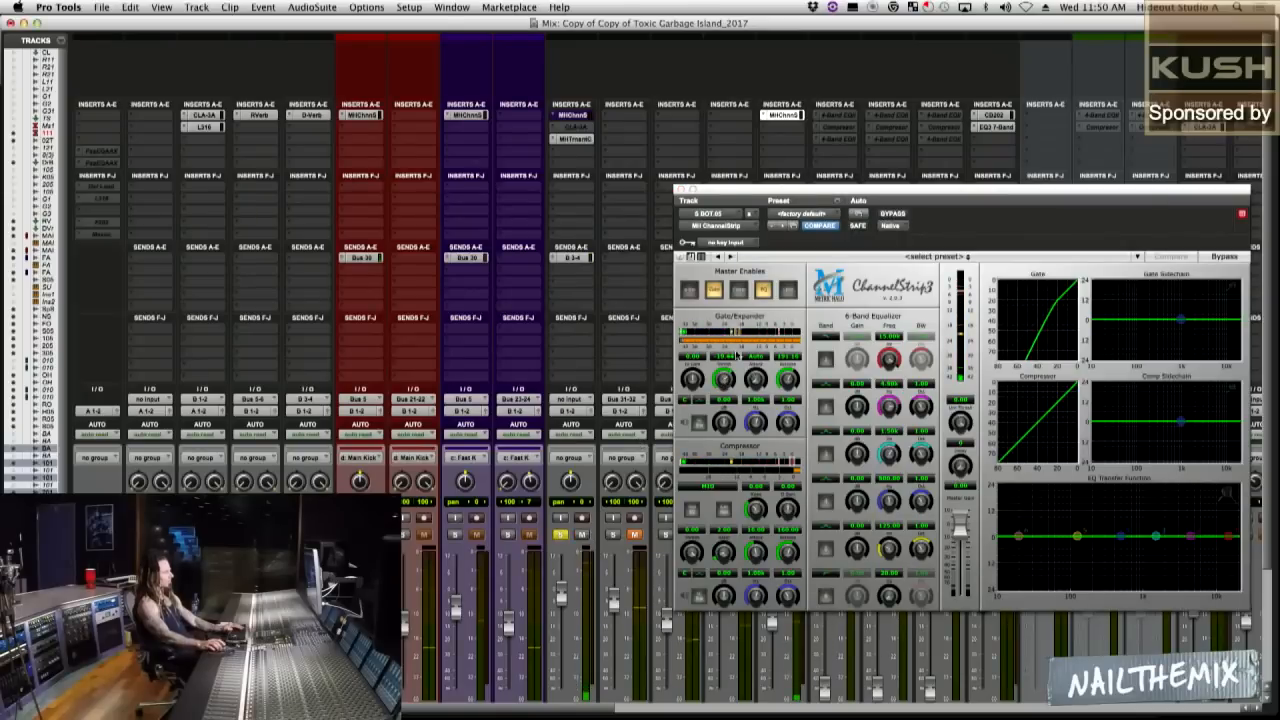
{"action": "left_click_drag", "start_coordinate": [736, 192], "coordinate": [653, 158]}
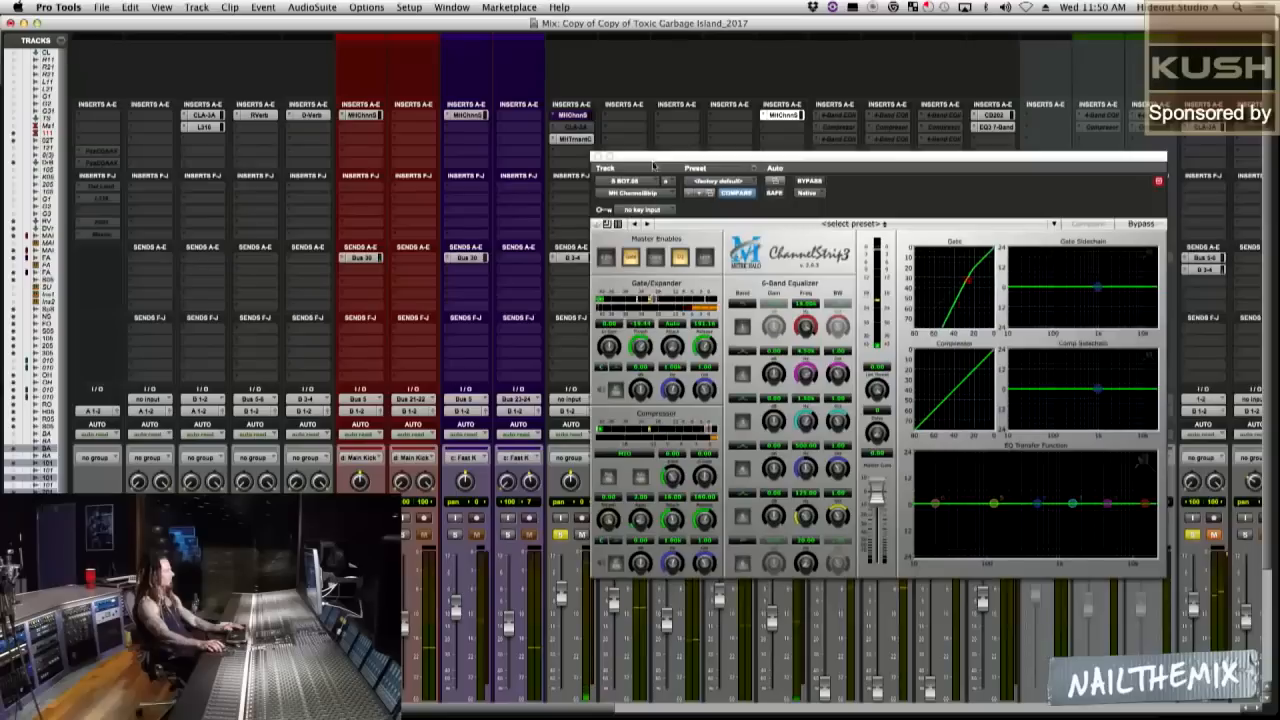
{"action": "left_click", "coordinate": [312, 7]}
{"action": "mouse_move", "coordinate": [366, 7]}
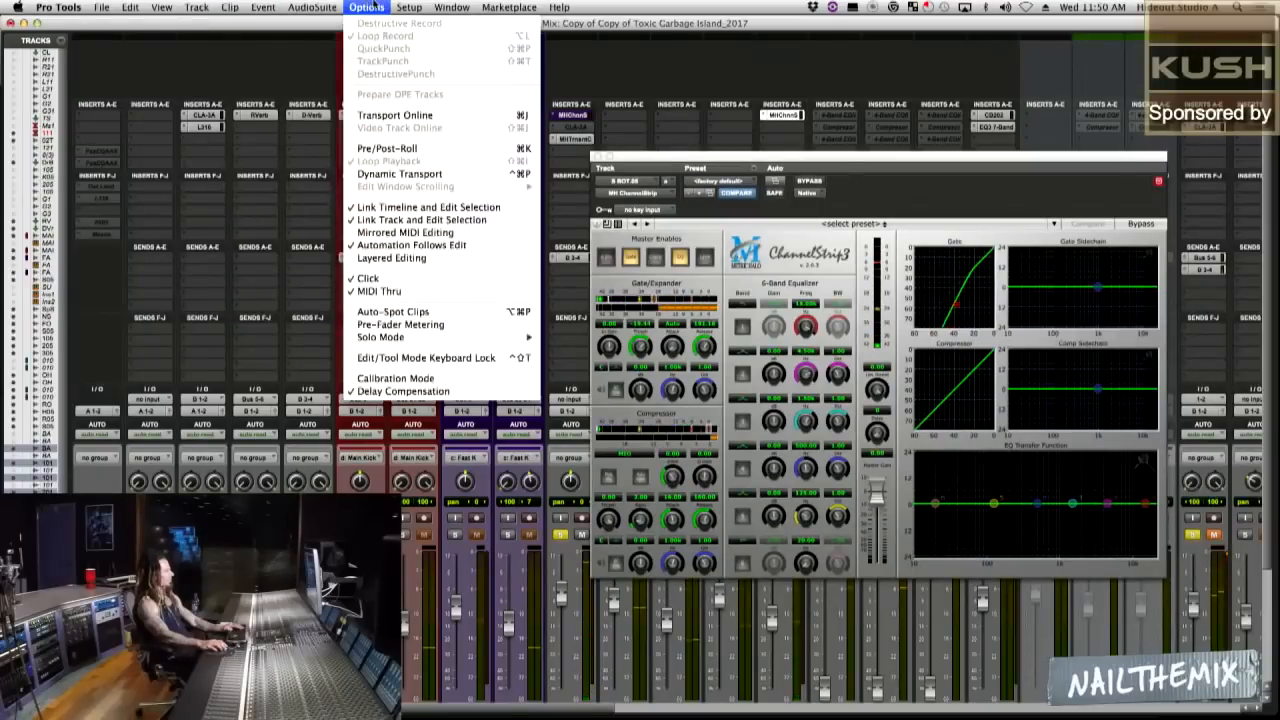
{"action": "mouse_move", "coordinate": [531, 341]}
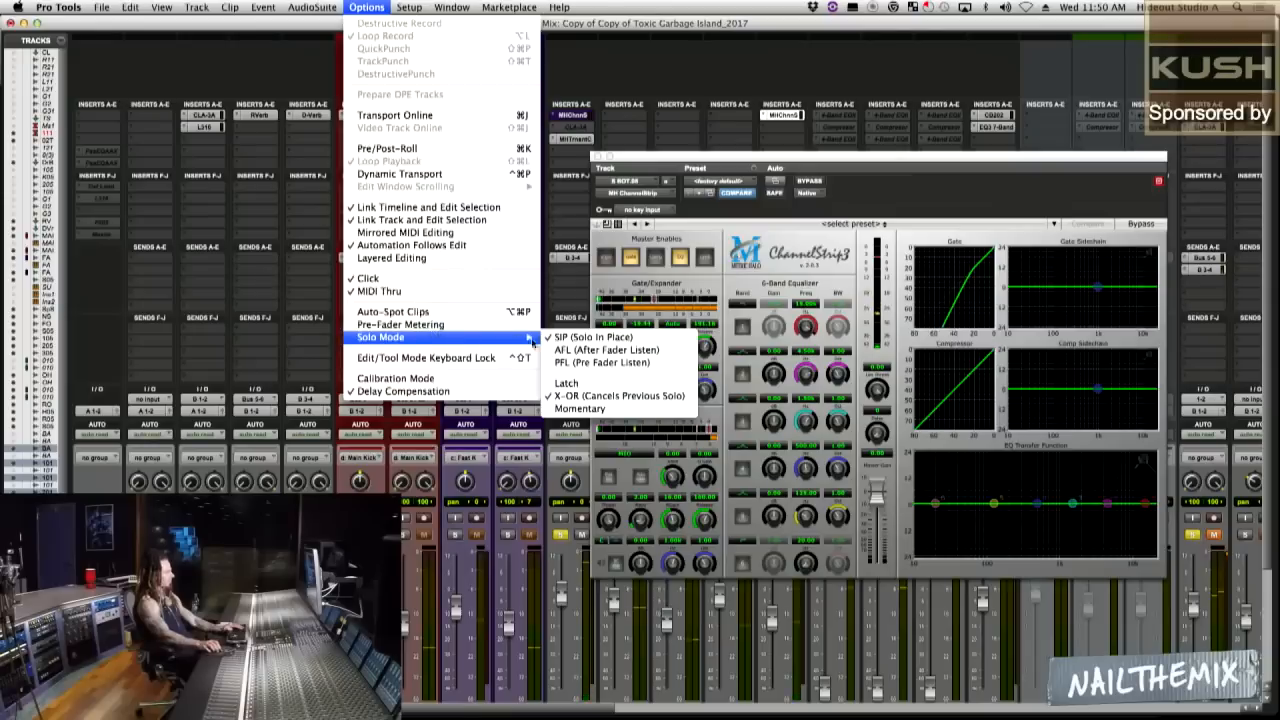
{"action": "left_click", "coordinate": [610, 395]}
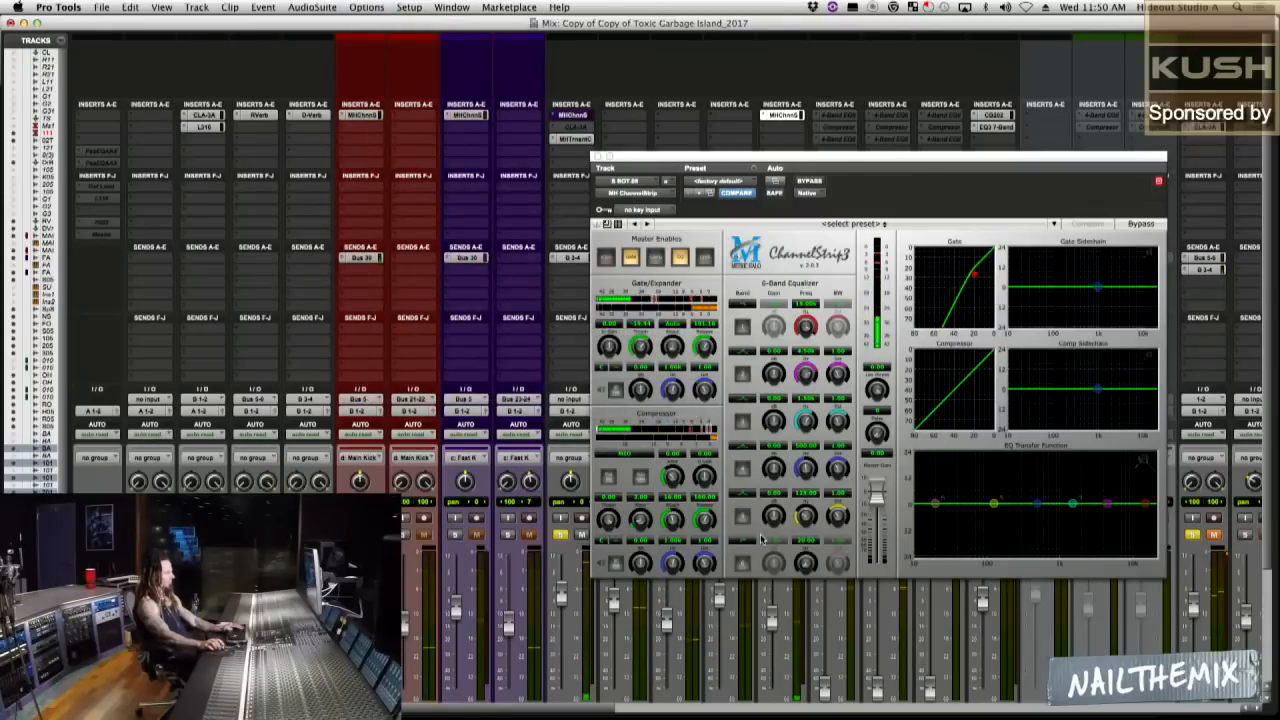
Move the bottom snare's plug-in window clear of the faders and lower the bottom snare's fader slightly.
{"action": "left_click_drag", "start_coordinate": [770, 160], "coordinate": [573, 75]}
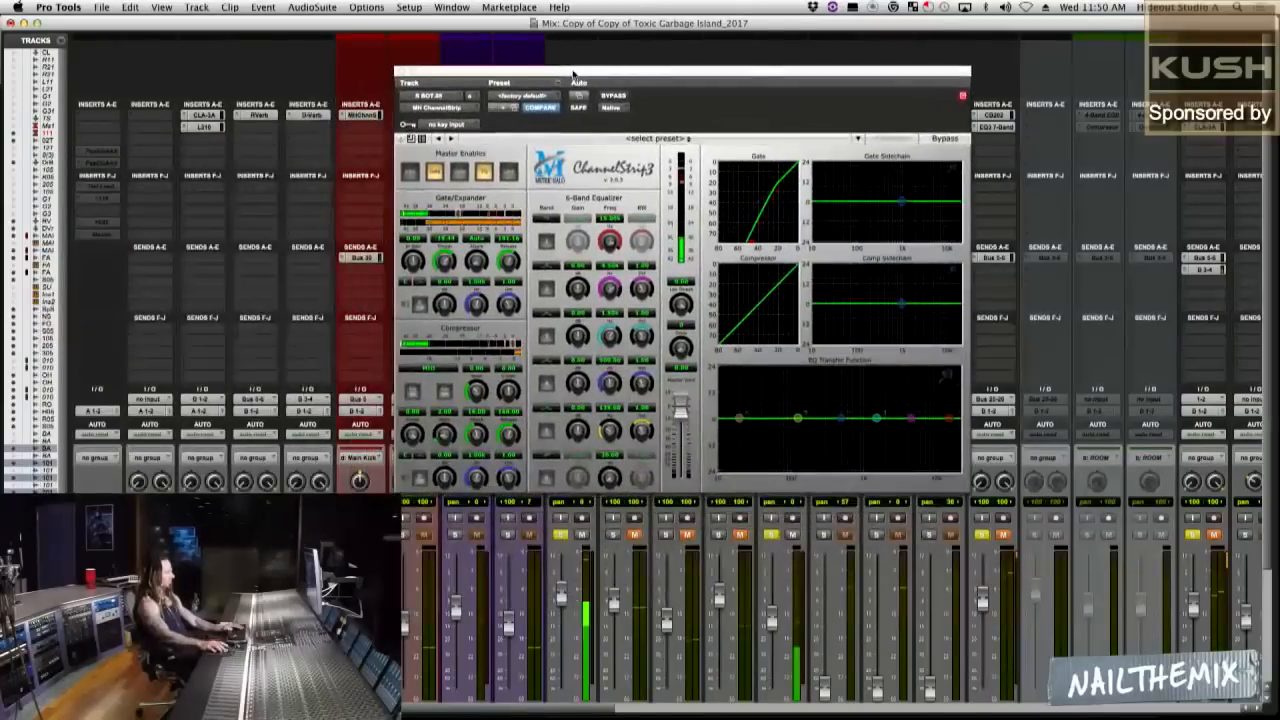
{"action": "left_click", "coordinate": [770, 534]}
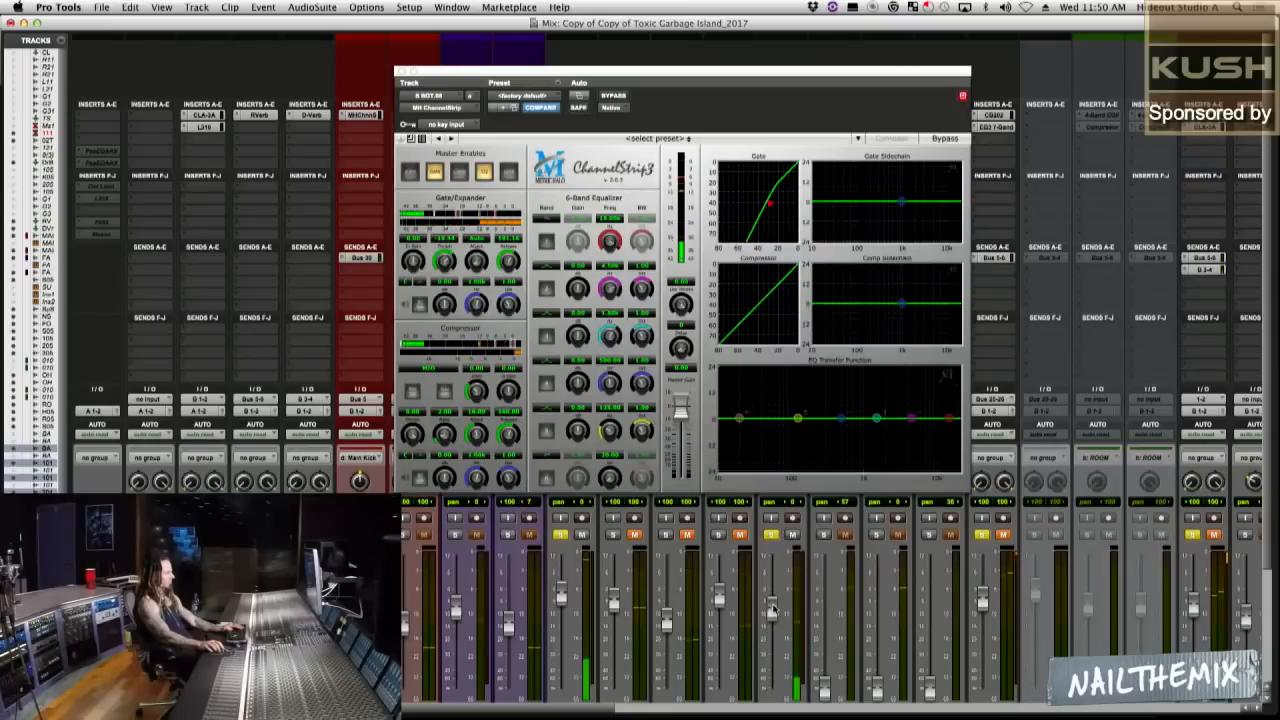
{"action": "left_click_drag", "start_coordinate": [772, 606], "coordinate": [773, 614]}
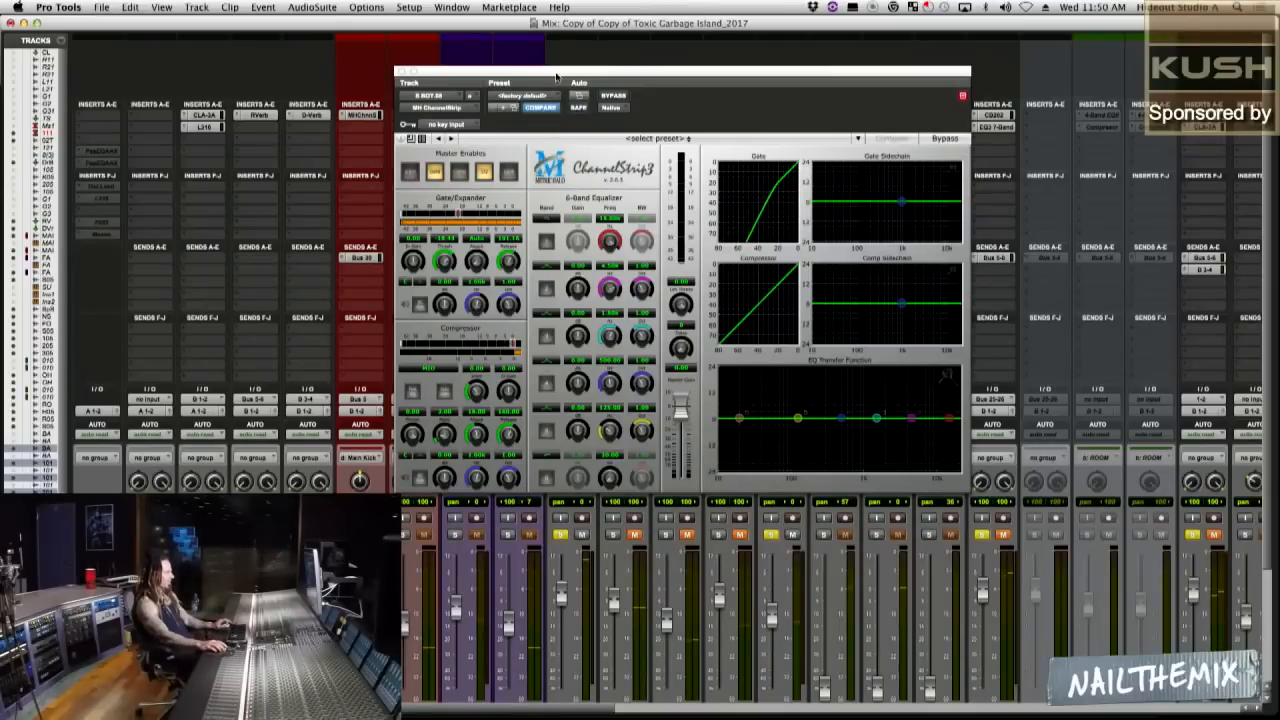
{"action": "left_click_drag", "start_coordinate": [559, 76], "coordinate": [623, 85]}
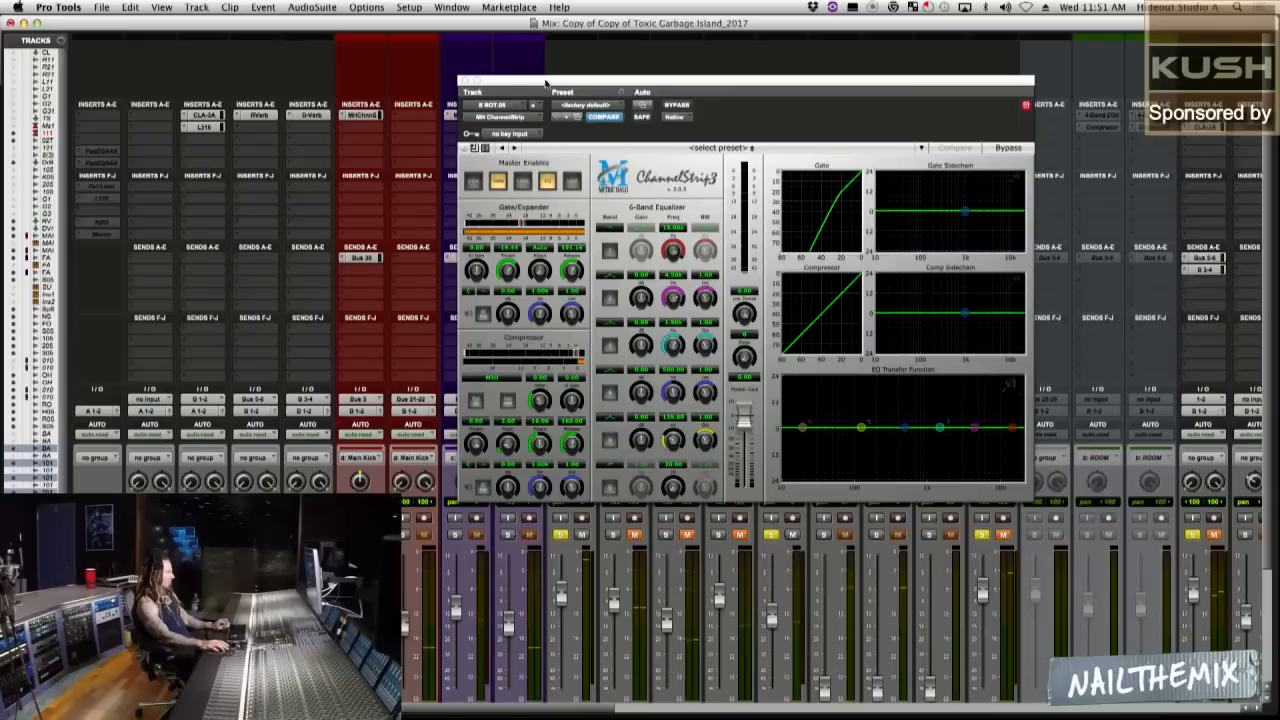
{"action": "left_click_drag", "start_coordinate": [545, 83], "coordinate": [659, 101]}
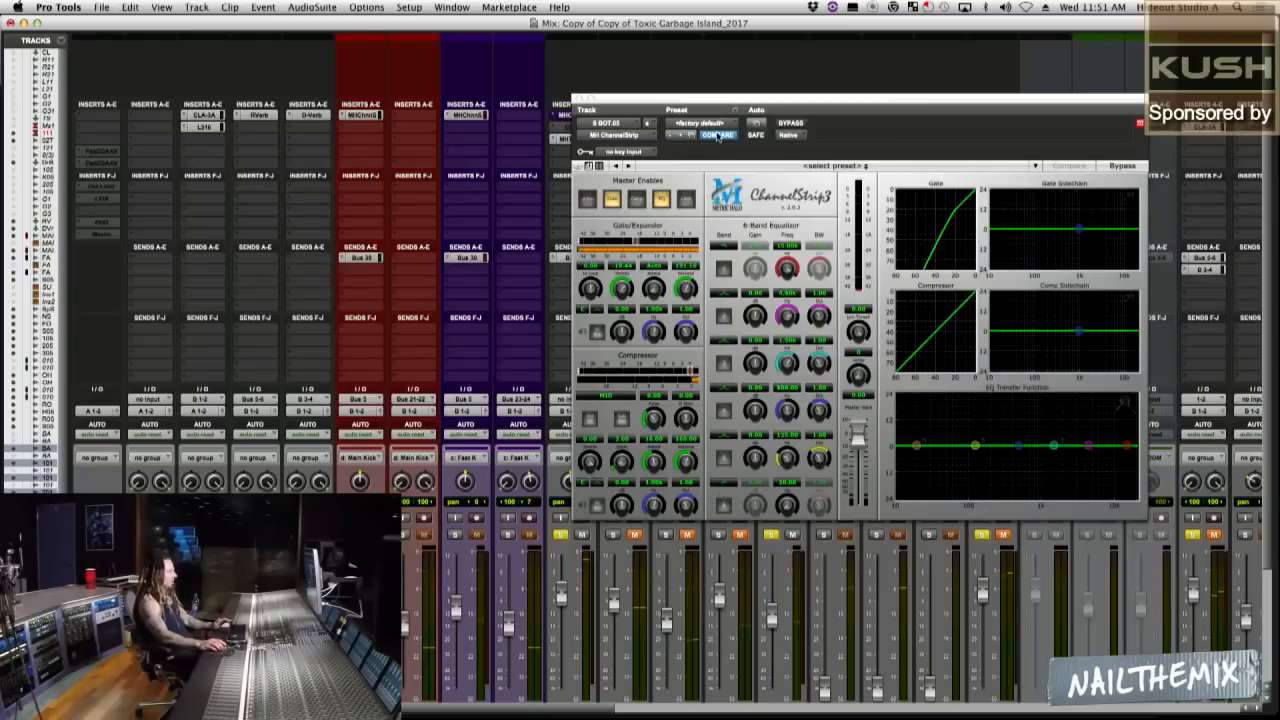
{"action": "left_click_drag", "start_coordinate": [703, 99], "coordinate": [822, 48]}
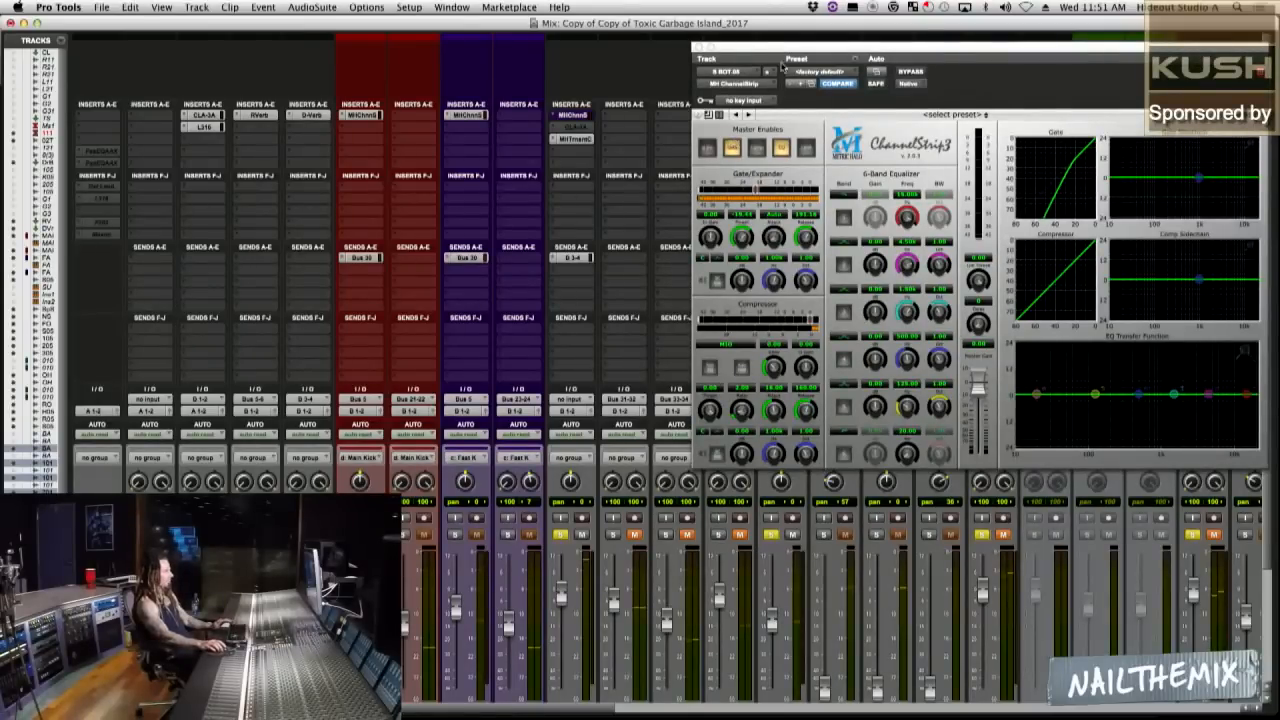
{"action": "left_click_drag", "start_coordinate": [786, 50], "coordinate": [856, 76]}
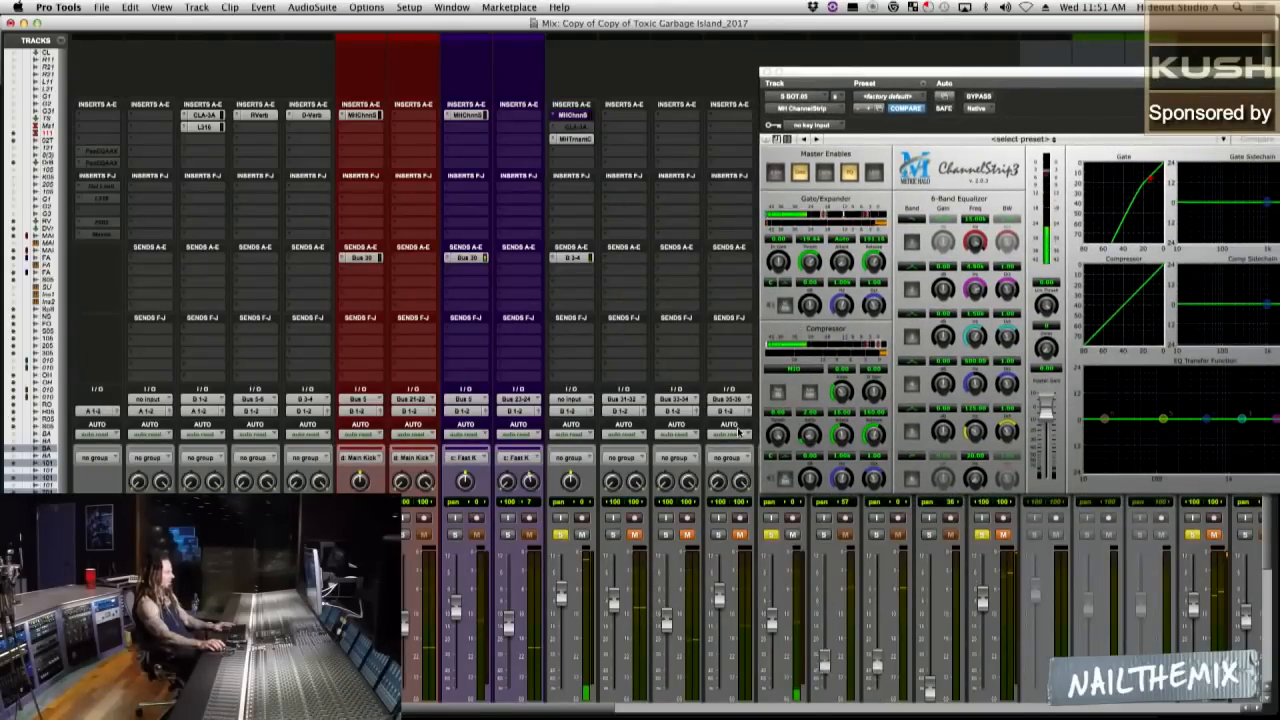
Compare the snare blend with the bottom snare muted and unmuted, and with its ChannelStrip 3 polarity inverted and normal.
{"action": "left_click", "coordinate": [793, 535]}
{"action": "left_click", "coordinate": [797, 536]}
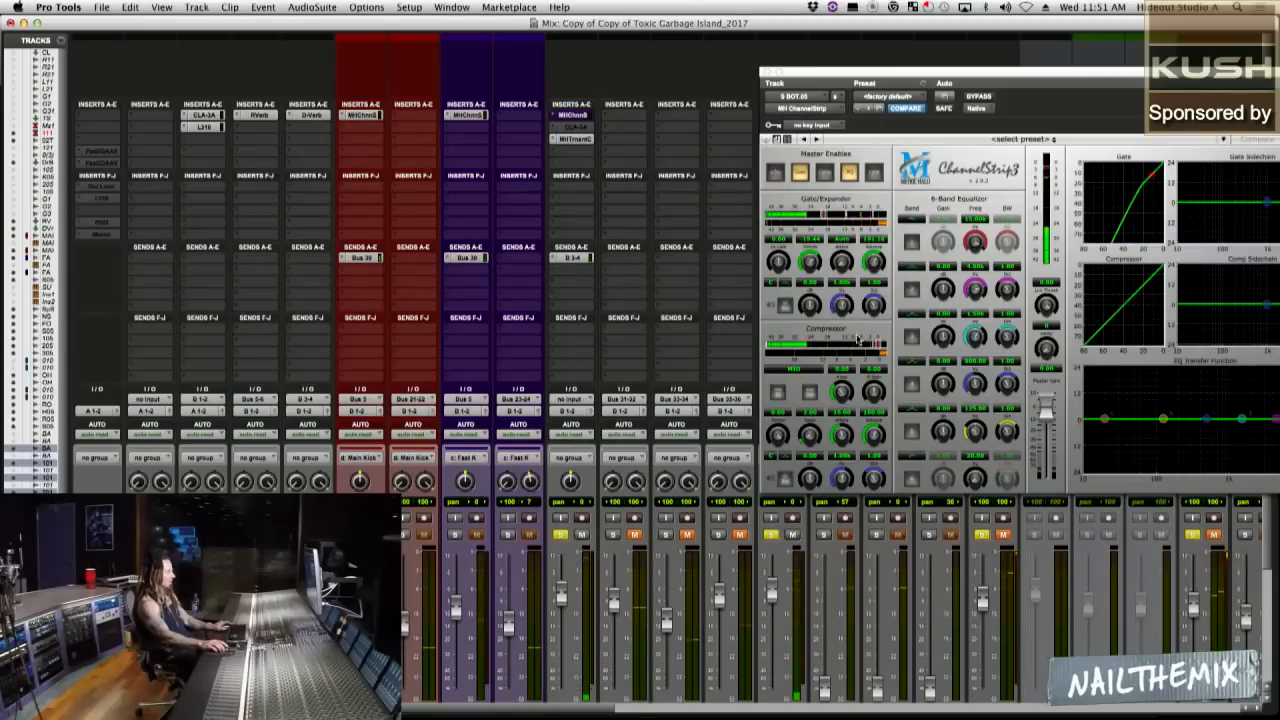
{"action": "left_click", "coordinate": [872, 178]}
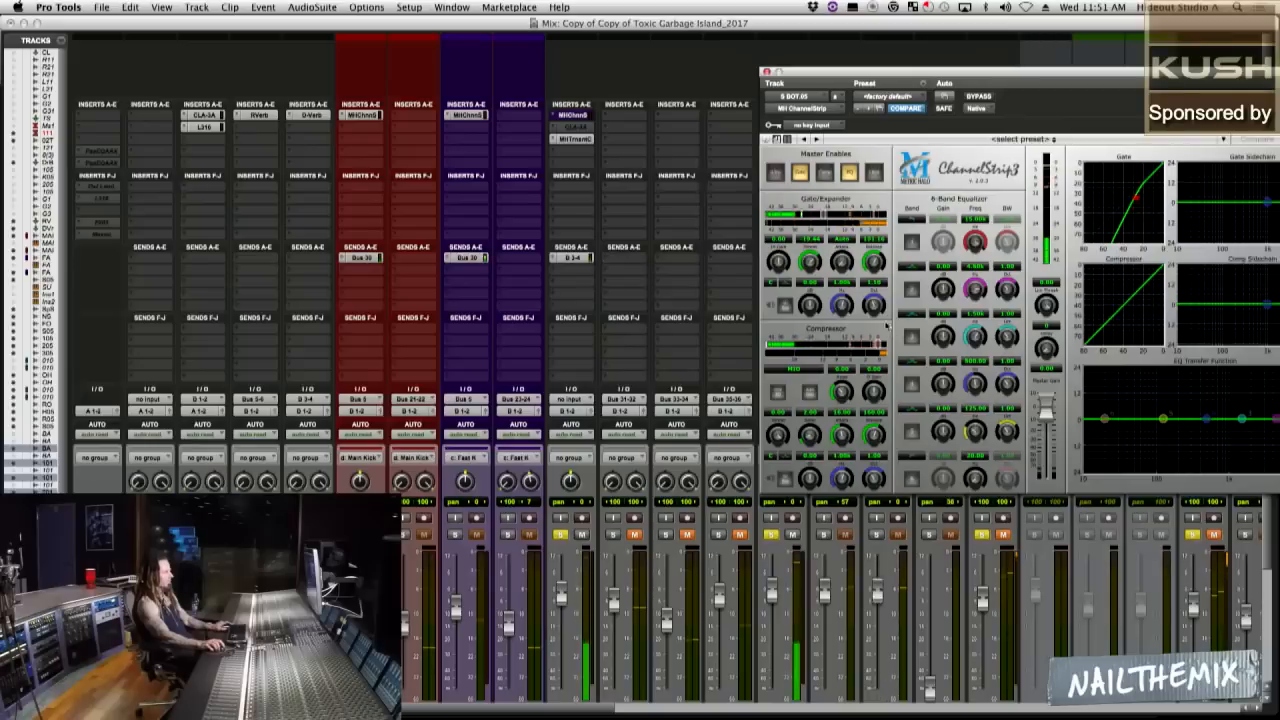
{"action": "left_click_drag", "start_coordinate": [960, 72], "coordinate": [704, 55]}
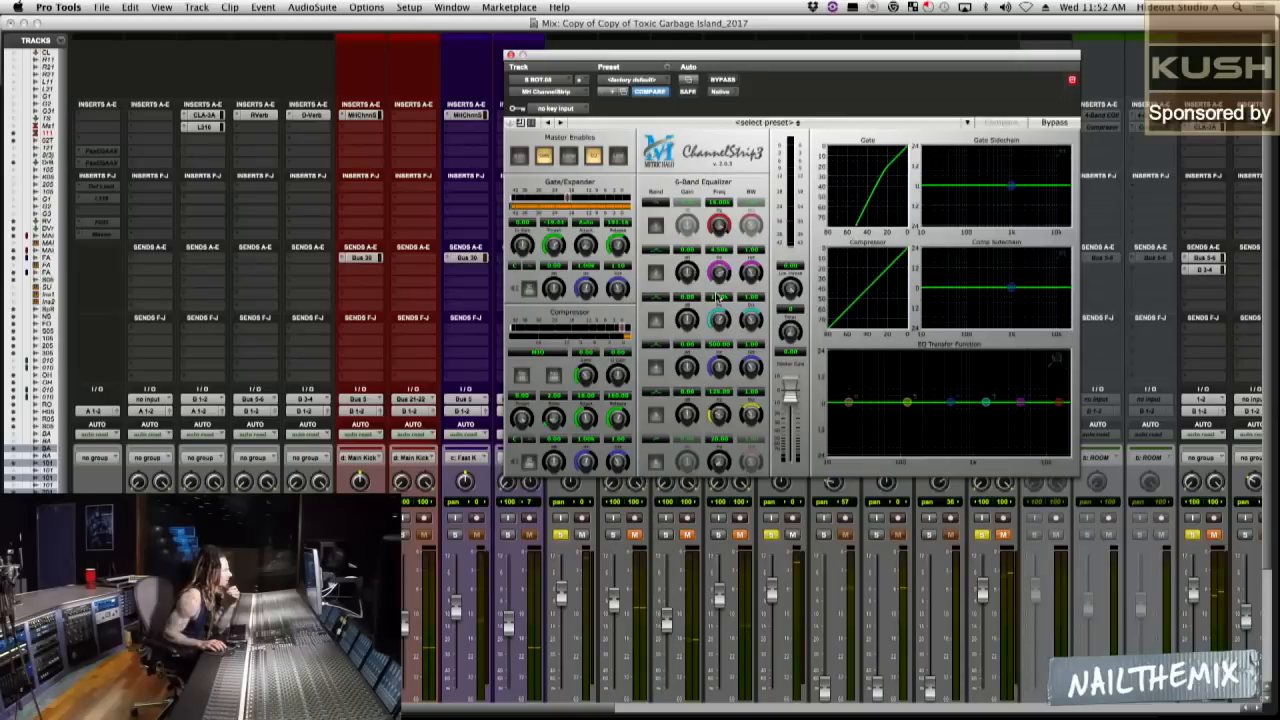
{"action": "left_click", "coordinate": [519, 155]}
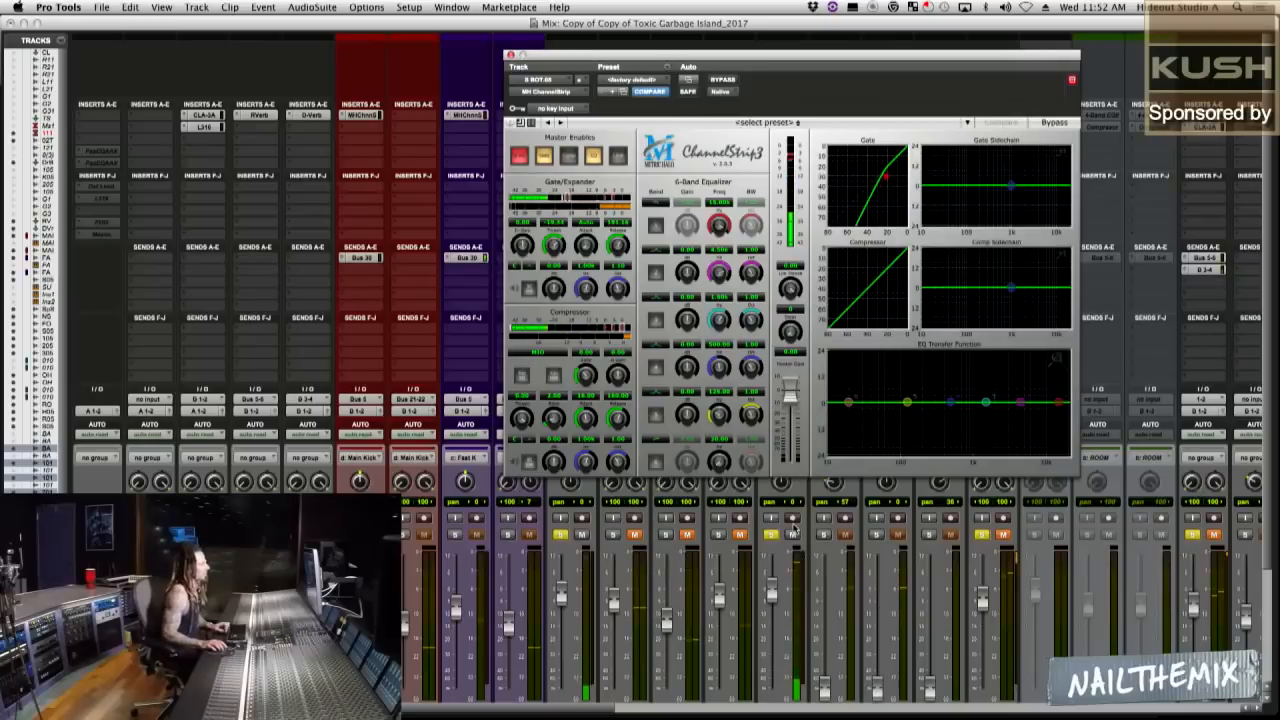
{"action": "left_click", "coordinate": [519, 156]}
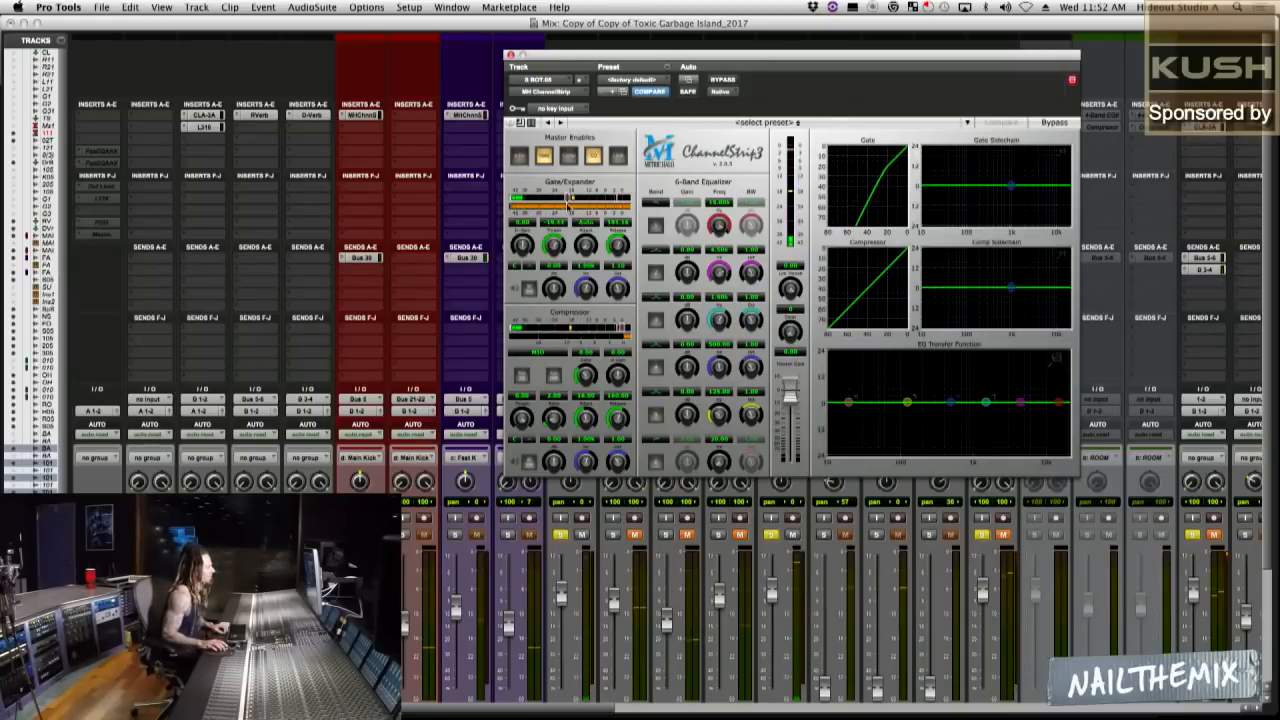
Pull the bottom snare's fader down to sit it further beneath the top snare.
{"action": "left_click_drag", "start_coordinate": [639, 55], "coordinate": [931, 55]}
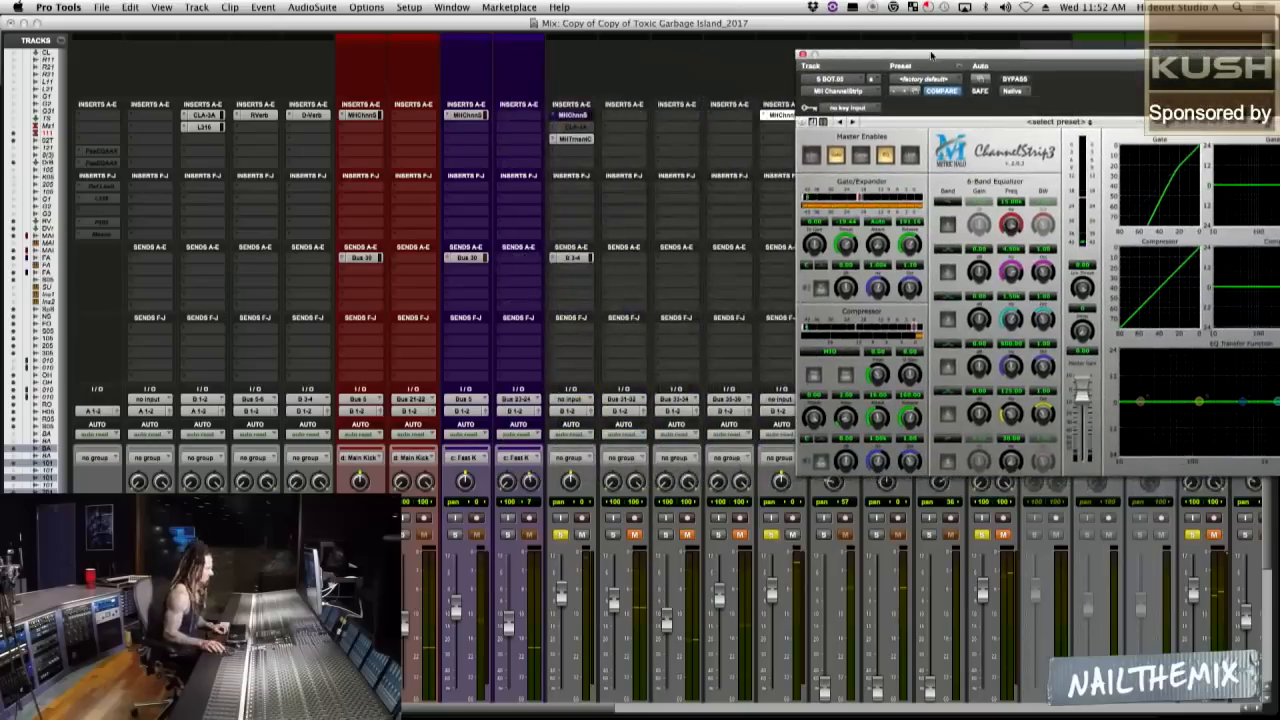
{"action": "left_click_drag", "start_coordinate": [772, 594], "coordinate": [772, 618]}
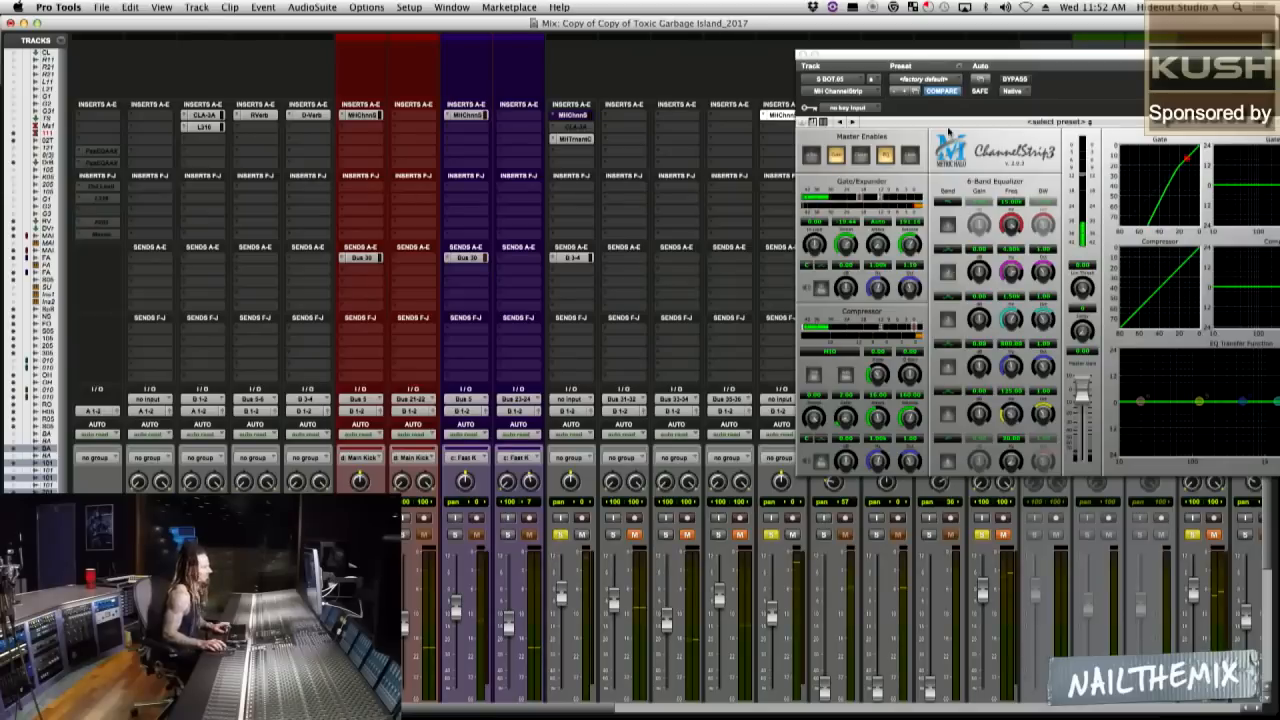
Enable EQ bands 3, 4 and 5 in the bottom snare's ChannelStrip 3, cutting 1.5 kHz about 7.5 dB and boosting around 211 Hz.
{"action": "left_click_drag", "start_coordinate": [980, 54], "coordinate": [580, 40]}
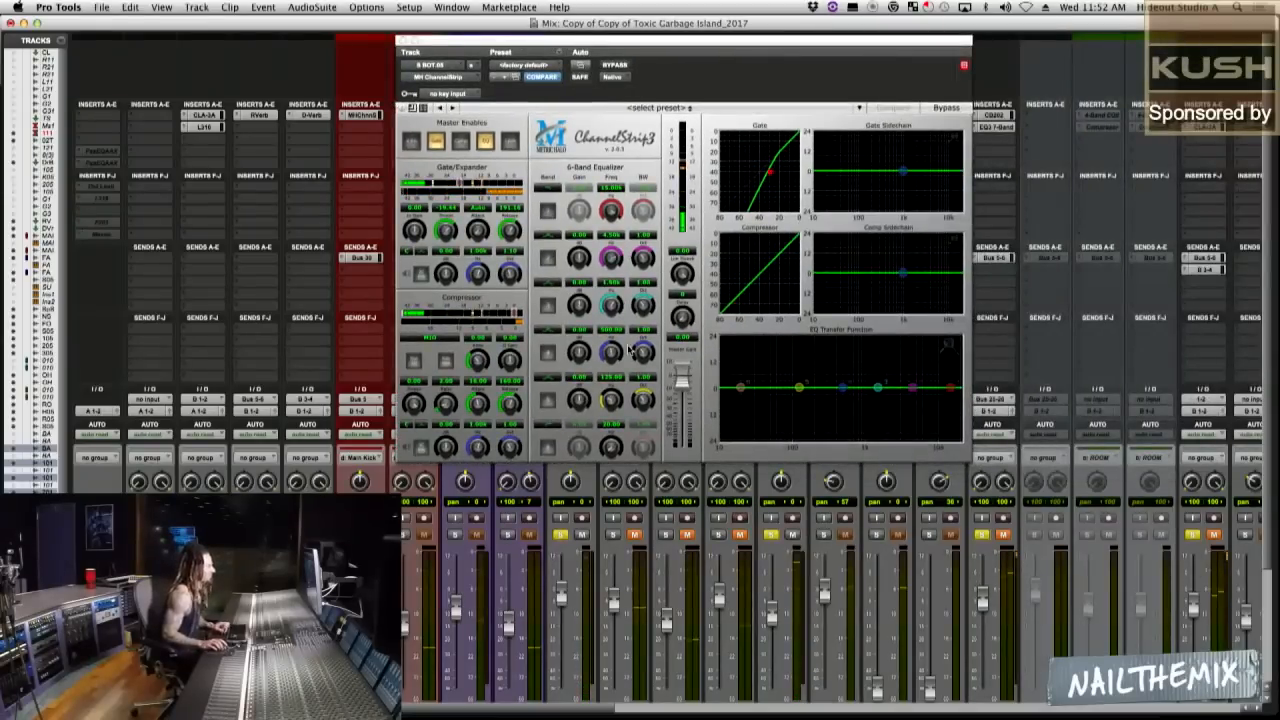
{"action": "left_click", "coordinate": [548, 307]}
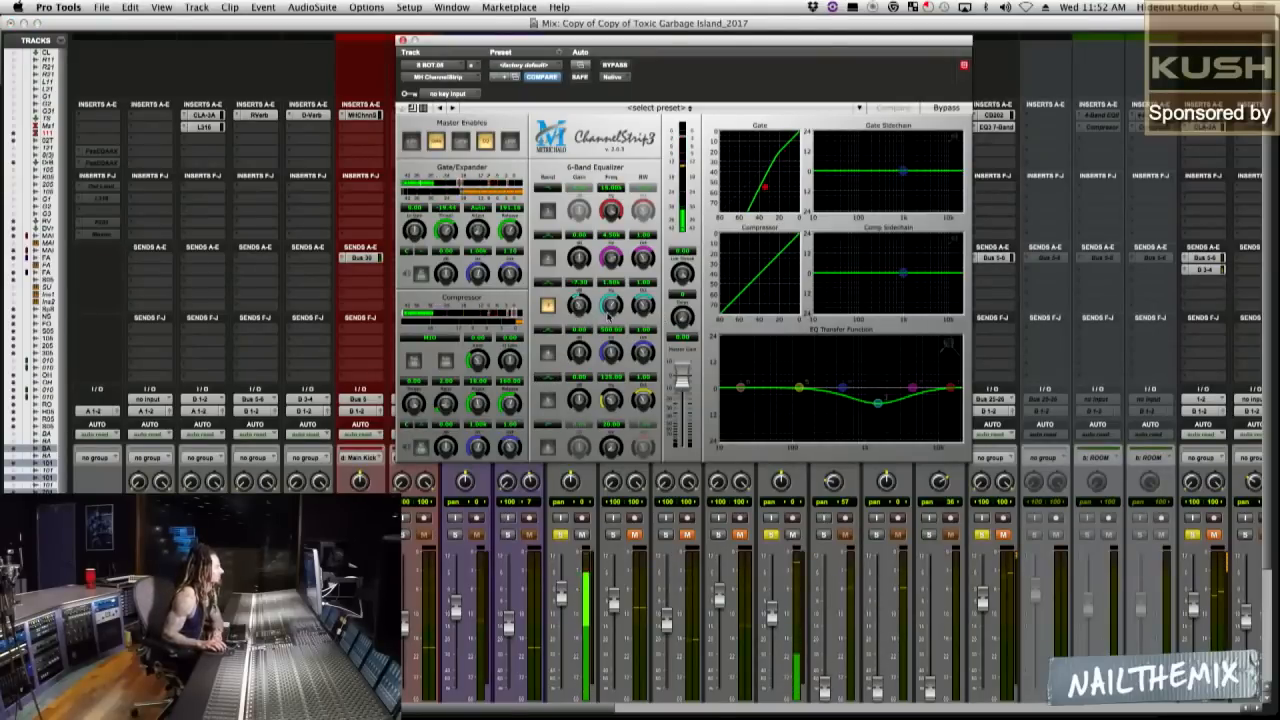
{"action": "left_click", "coordinate": [548, 352]}
{"action": "left_click", "coordinate": [549, 401]}
{"action": "left_click_drag", "start_coordinate": [579, 401], "coordinate": [610, 401]}
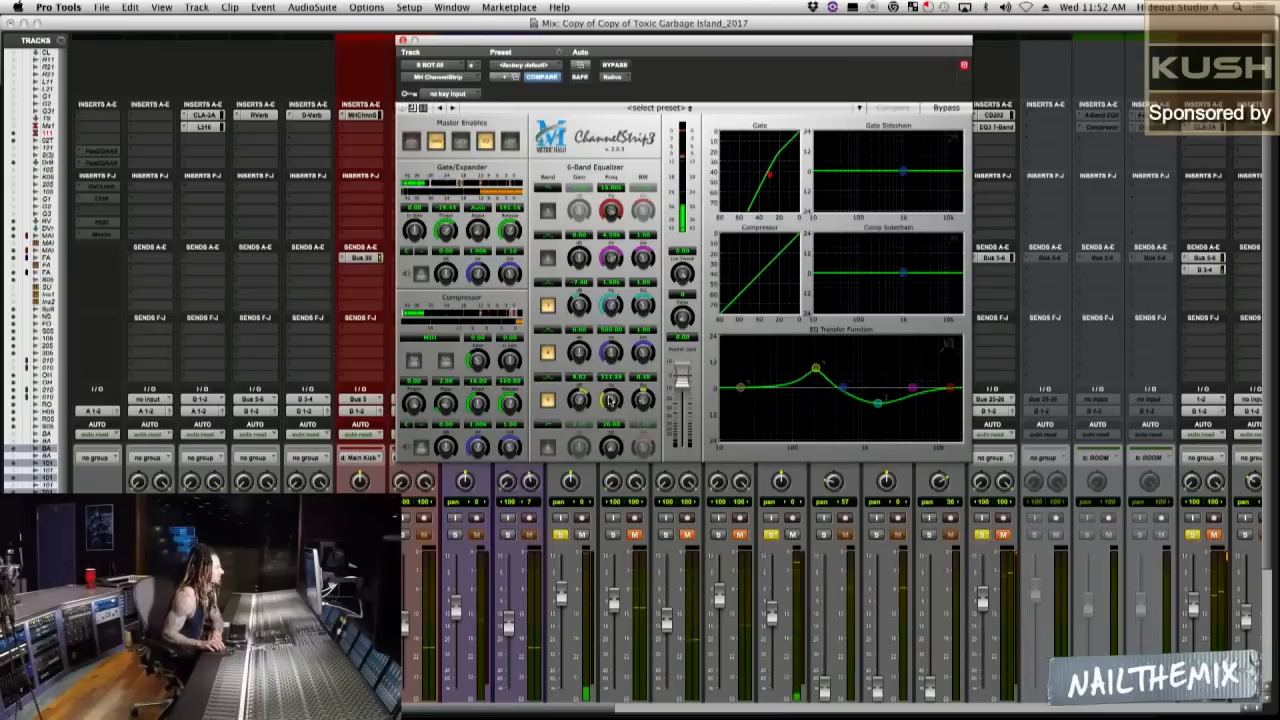
Lower the bottom snare's fader a touch and reduce EQ band 5's boost to about 6.5 dB.
{"action": "left_click_drag", "start_coordinate": [771, 615], "coordinate": [771, 620]}
{"action": "left_click", "coordinate": [577, 405]}
{"action": "left_click_drag", "start_coordinate": [577, 405], "coordinate": [577, 413]}
Compare the mix with the bottom snare muted and unmuted, and trim its fader down slightly.
{"action": "left_click", "coordinate": [792, 536]}
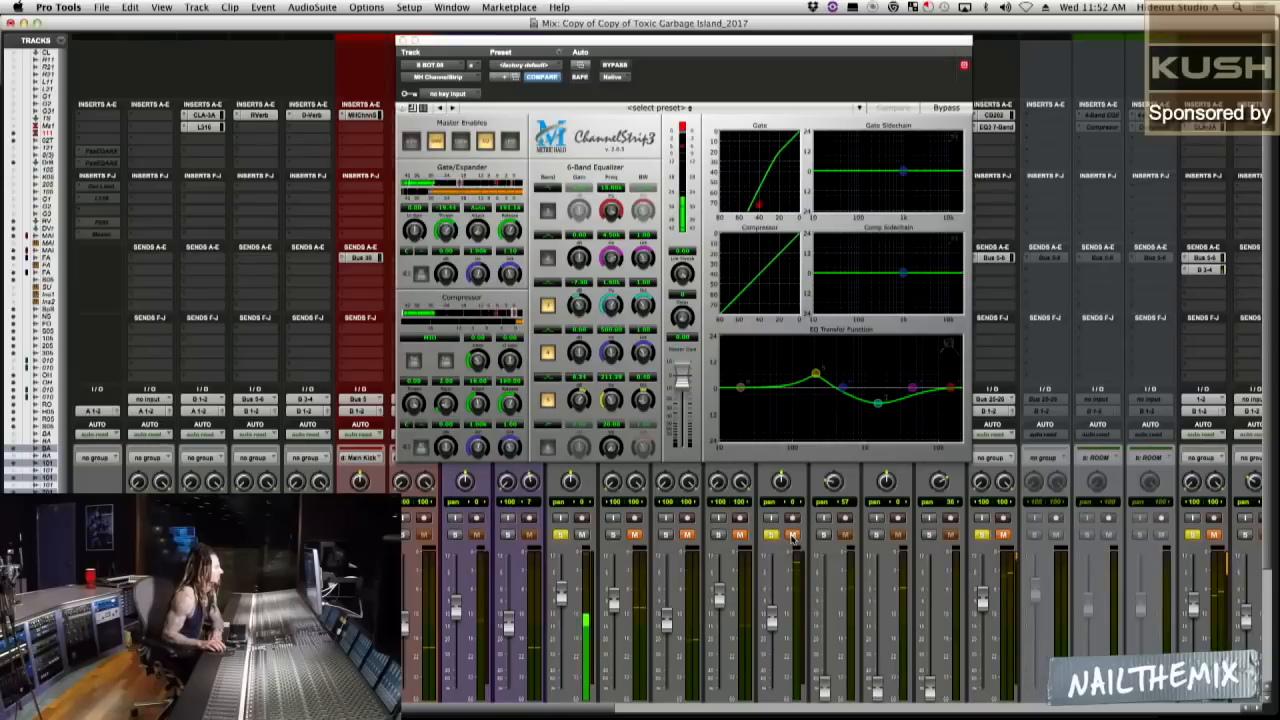
{"action": "left_click", "coordinate": [792, 536]}
{"action": "left_click_drag", "start_coordinate": [773, 620], "coordinate": [773, 623]}
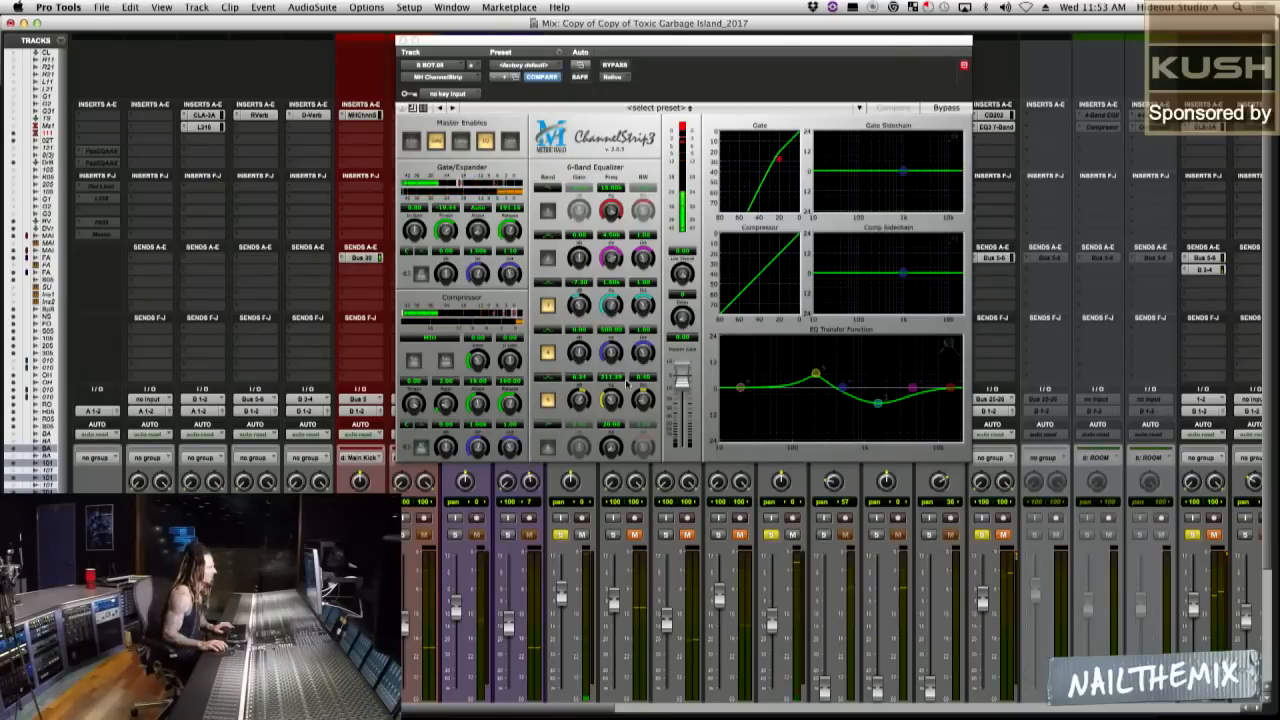
Compare the bottom snare's ChannelStrip 3 against its bypass and reduce EQ band 5's boost to about 5.3 dB.
{"action": "left_click", "coordinate": [617, 66]}
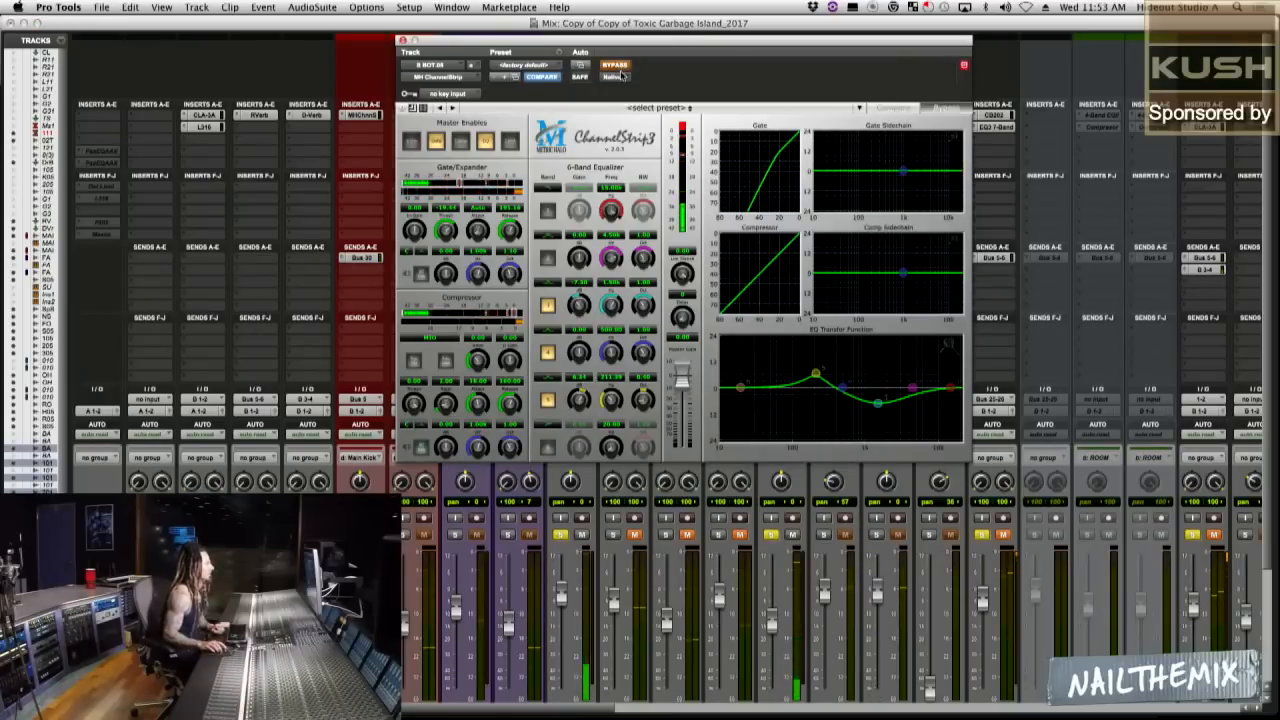
{"action": "left_click", "coordinate": [618, 67]}
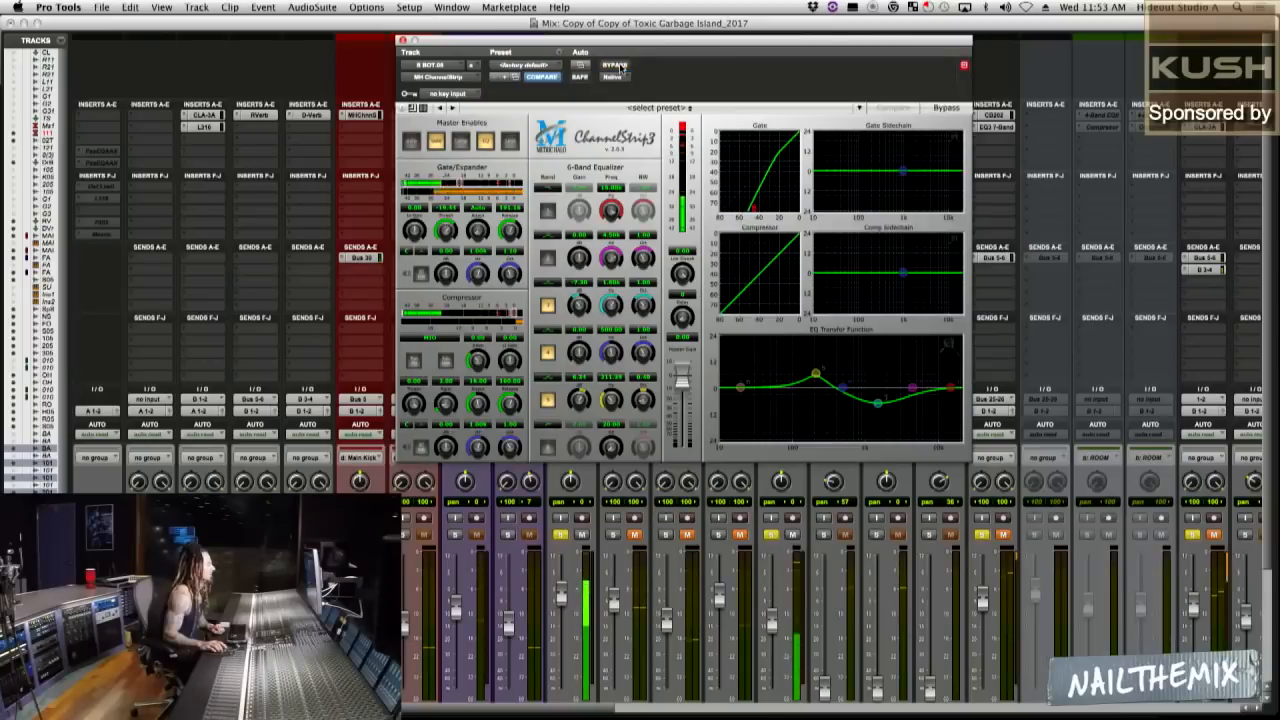
{"action": "left_click_drag", "start_coordinate": [580, 400], "coordinate": [581, 405]}
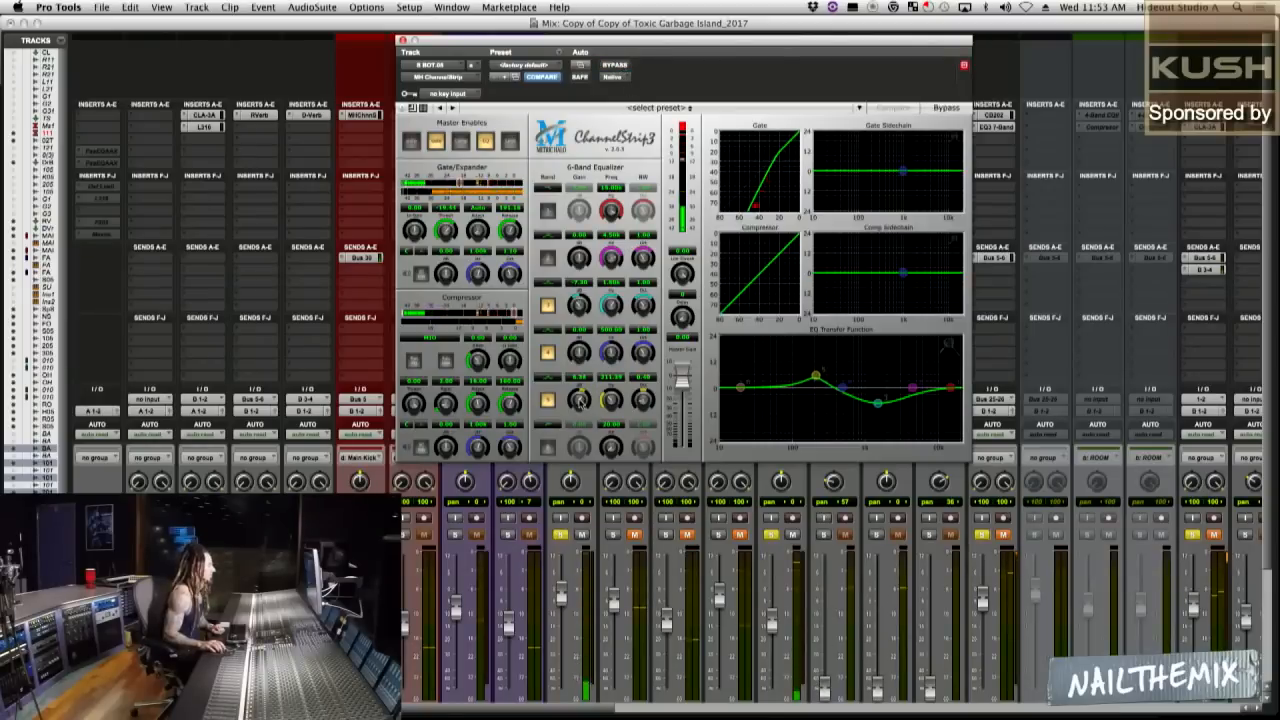
Narrow the bandwidth of the 1.5 kHz cut in the bottom snare's ChannelStrip 3 EQ and check the track muted and unmuted.
{"action": "left_click_drag", "start_coordinate": [642, 352], "coordinate": [635, 362]}
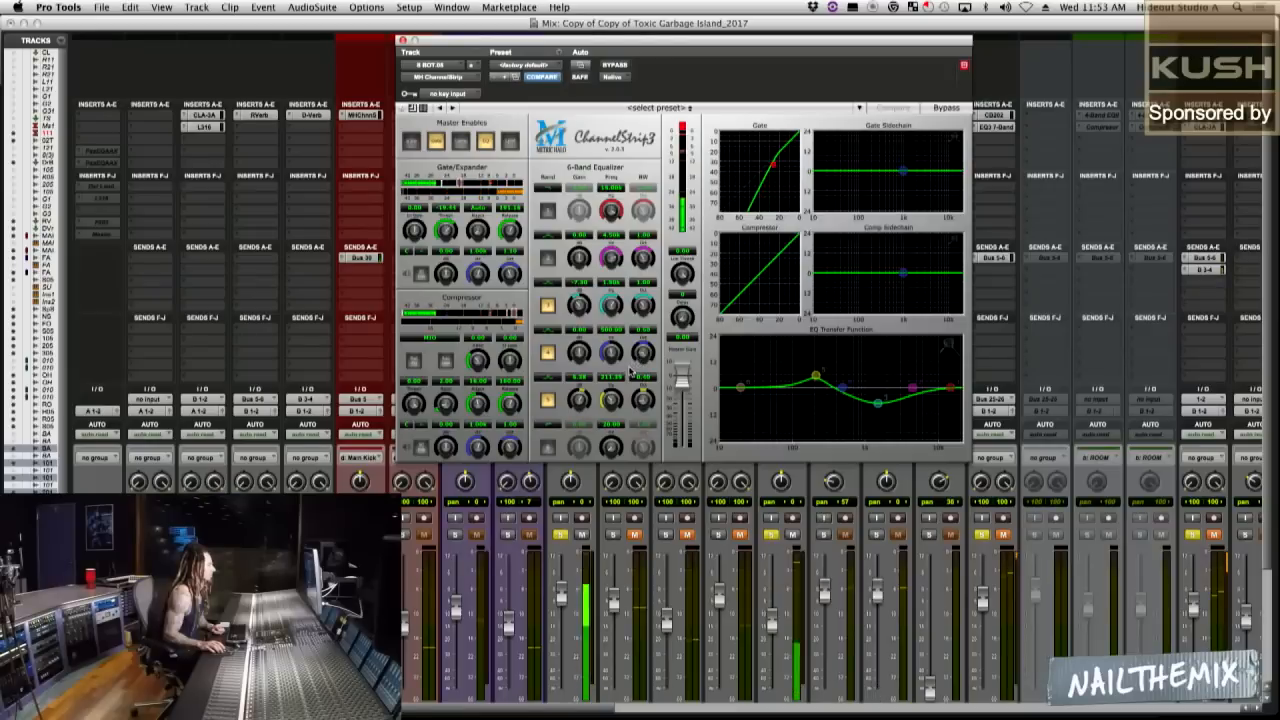
{"action": "left_click_drag", "start_coordinate": [648, 306], "coordinate": [631, 330]}
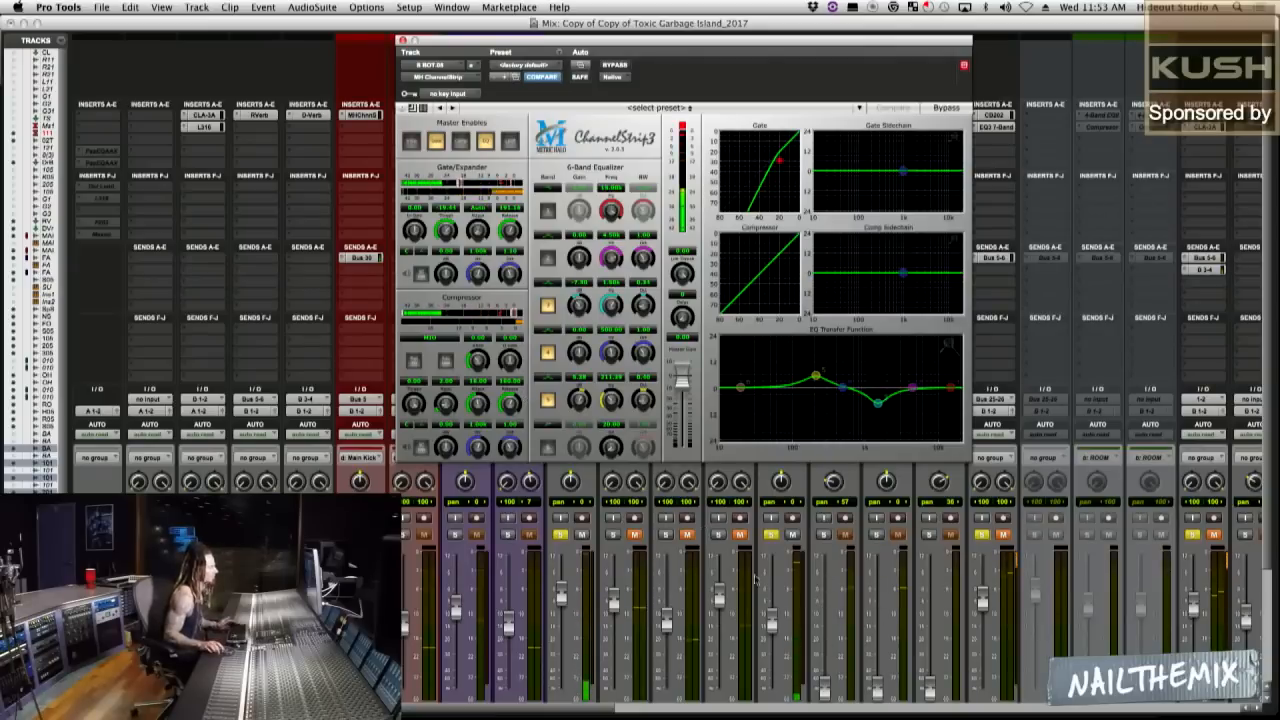
{"action": "left_click", "coordinate": [790, 536]}
{"action": "left_click", "coordinate": [790, 536]}
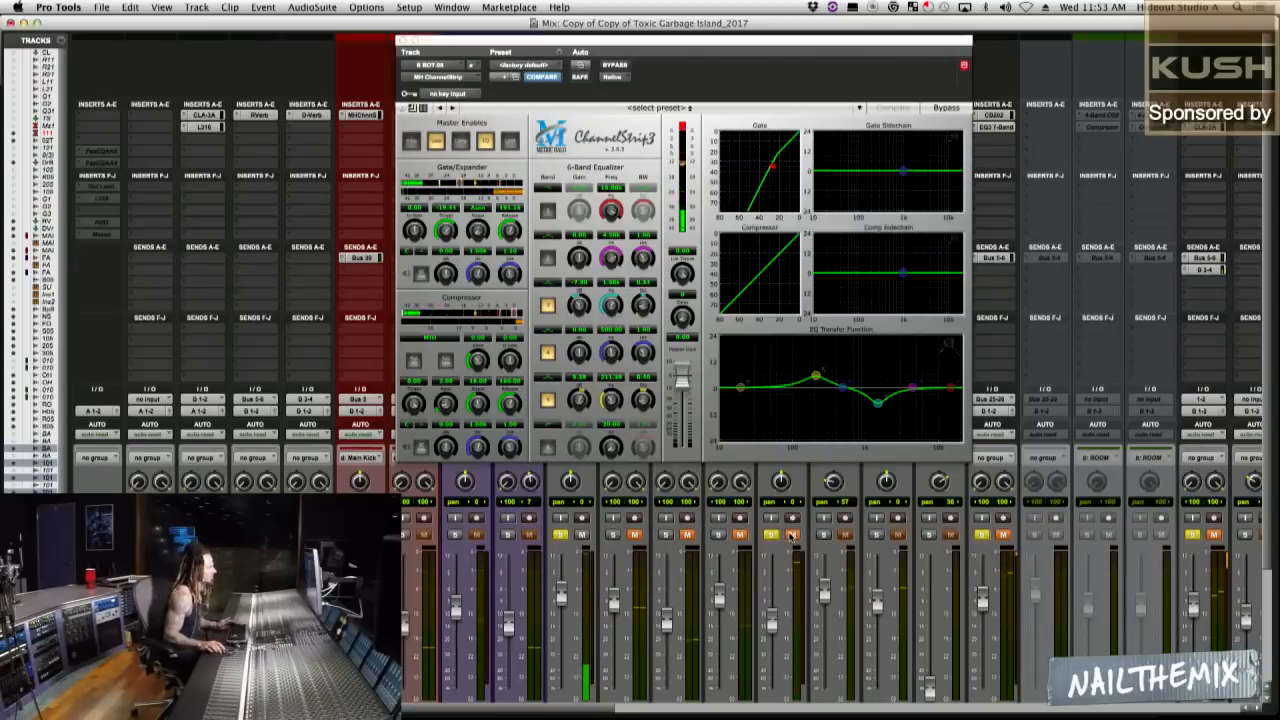
Unmute the overheads and audition the bottom snare and its EQ band 5 on and off against them.
{"action": "left_click", "coordinate": [1003, 536]}
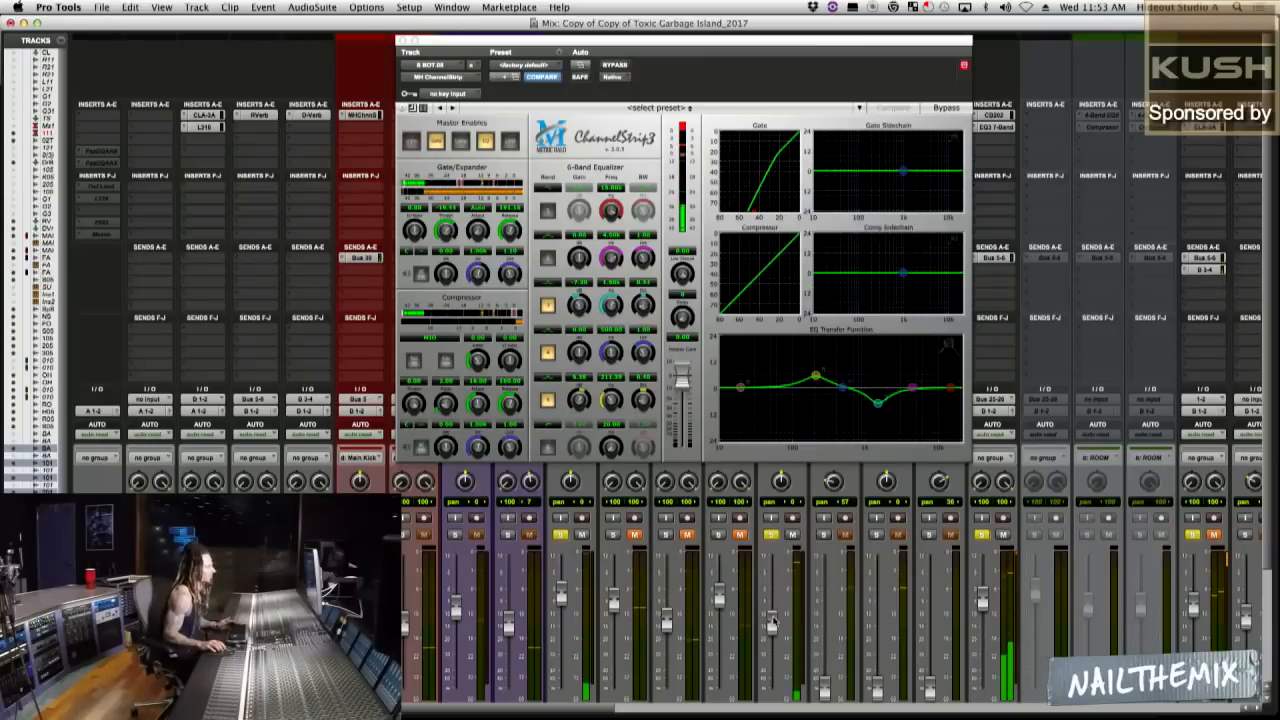
{"action": "left_click", "coordinate": [792, 536]}
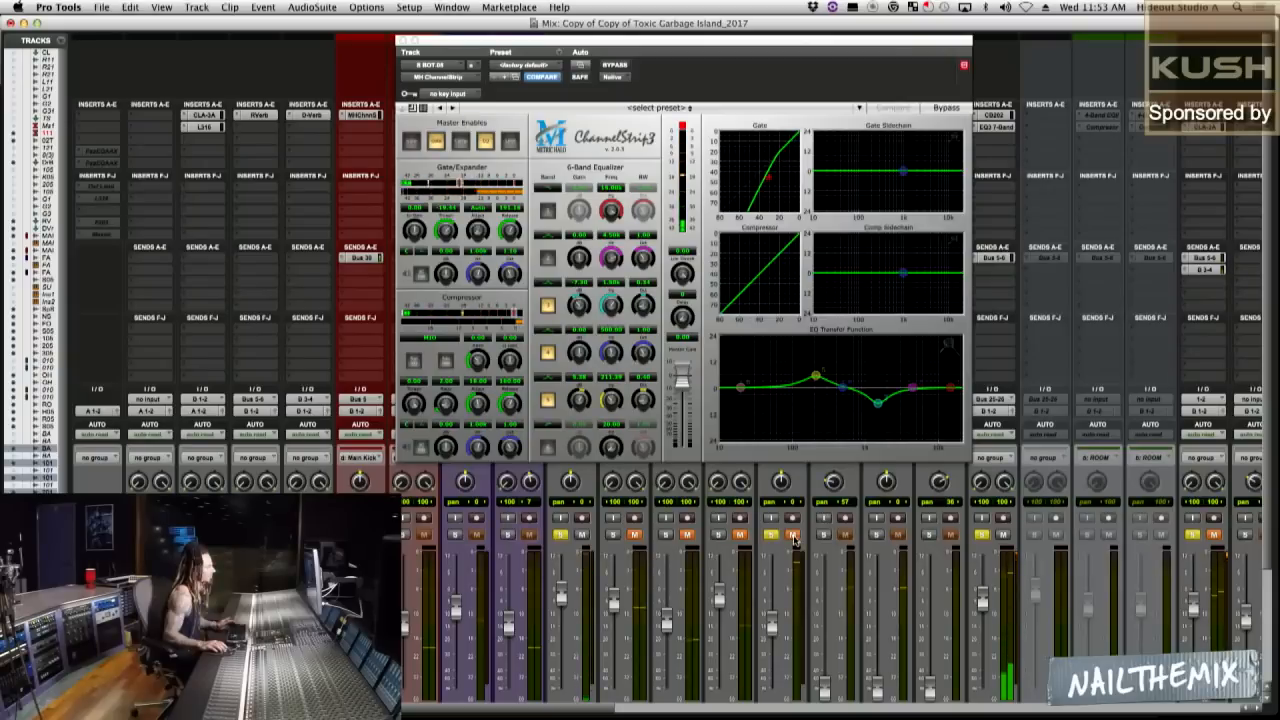
{"action": "left_click", "coordinate": [792, 536]}
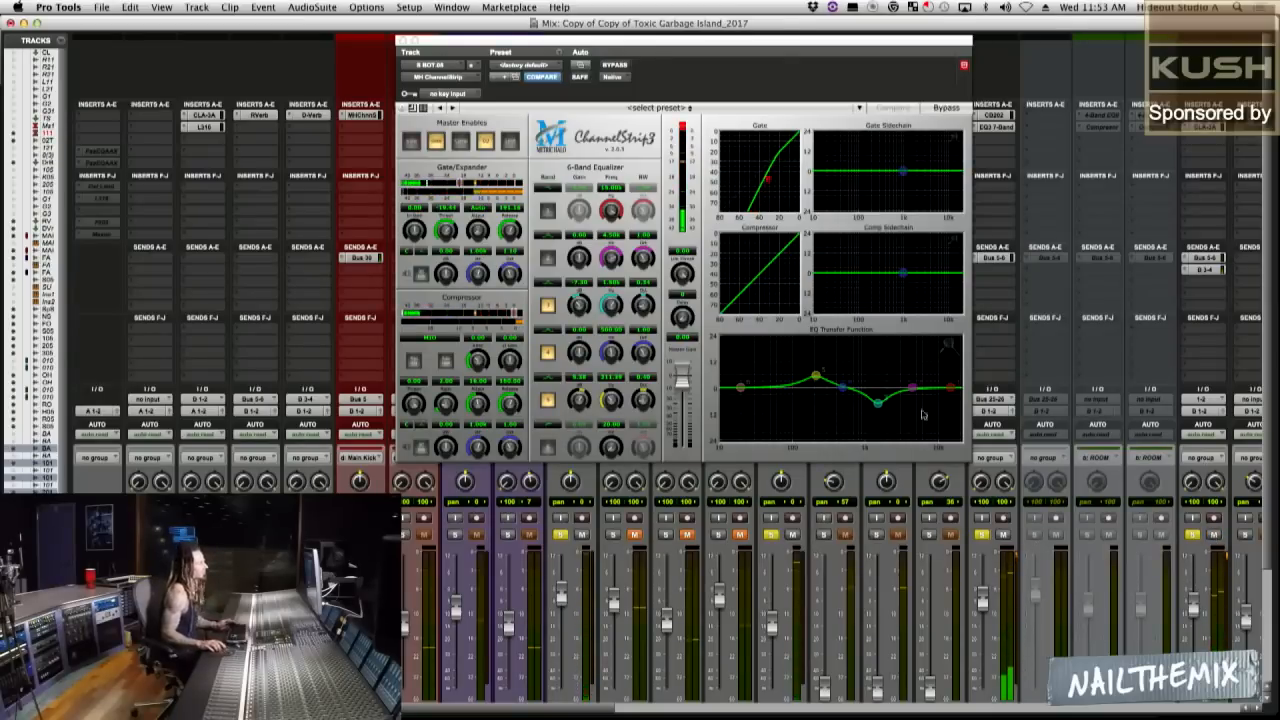
{"action": "left_click", "coordinate": [547, 400]}
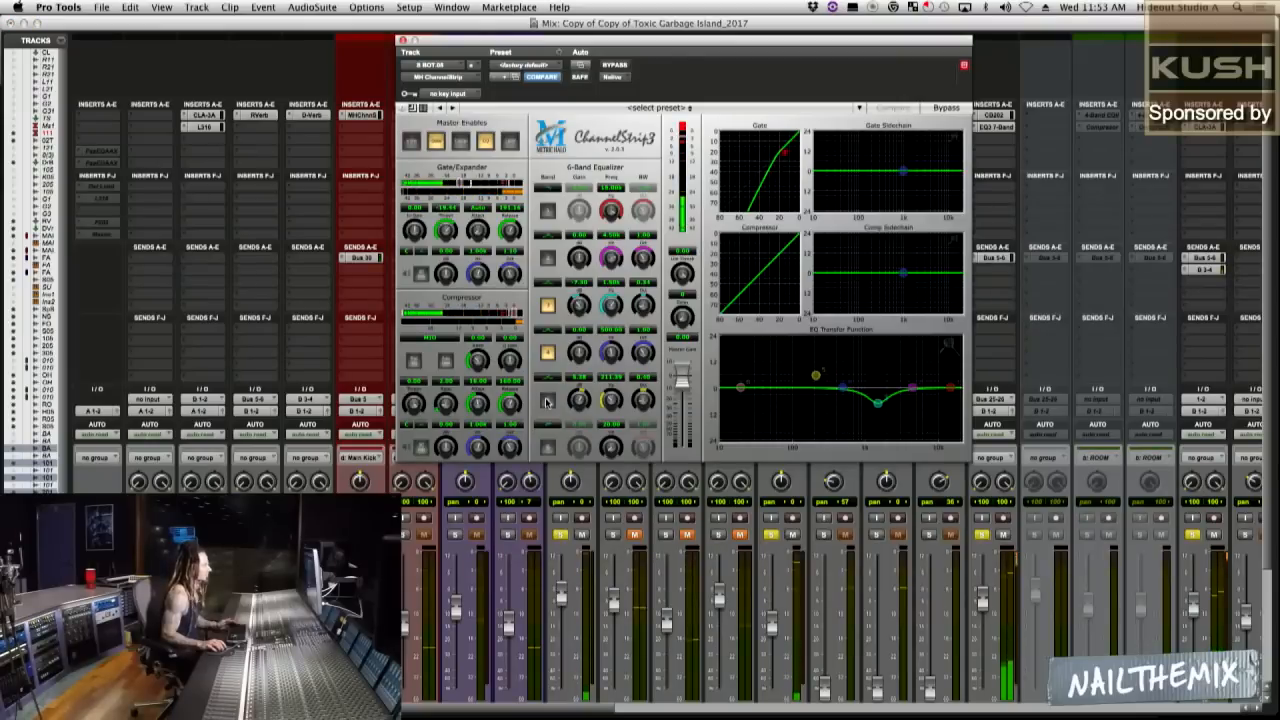
{"action": "left_click", "coordinate": [547, 400]}
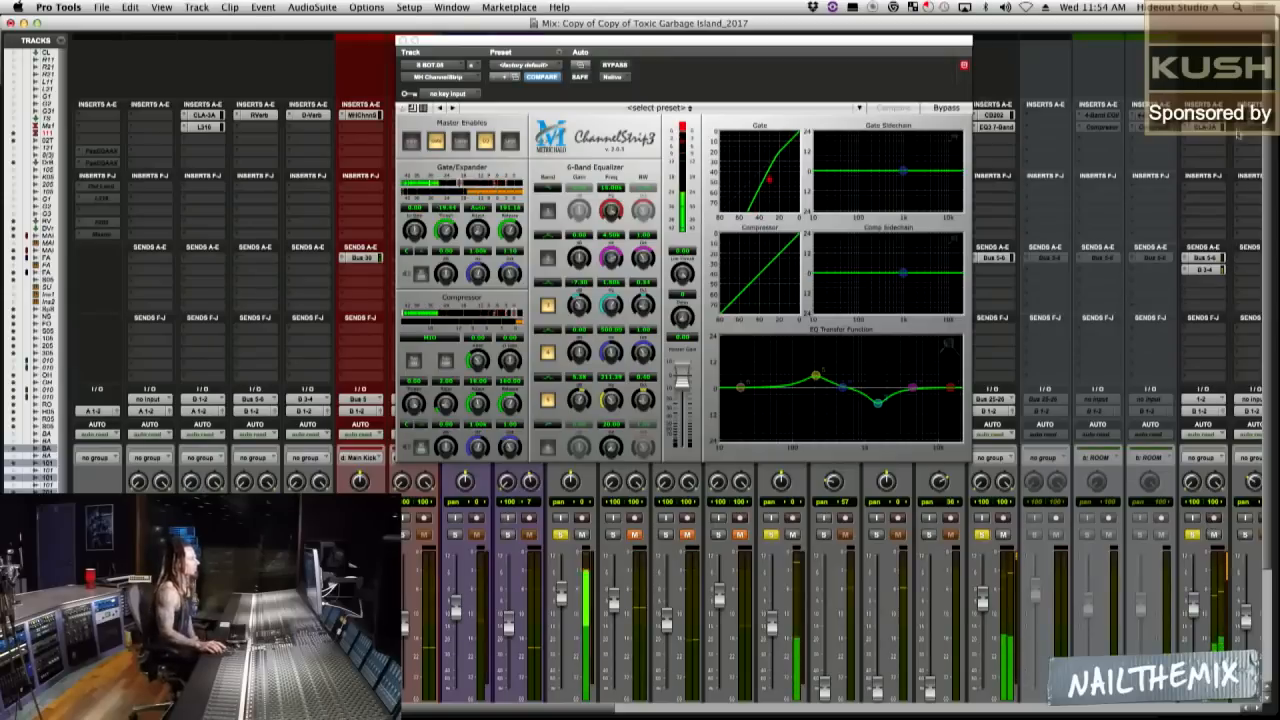
Insert the stereo MH ChannelStrip on the ROOMS track after its existing inserts.
{"action": "left_click", "coordinate": [1201, 141]}
{"action": "key", "text": "Escape"}
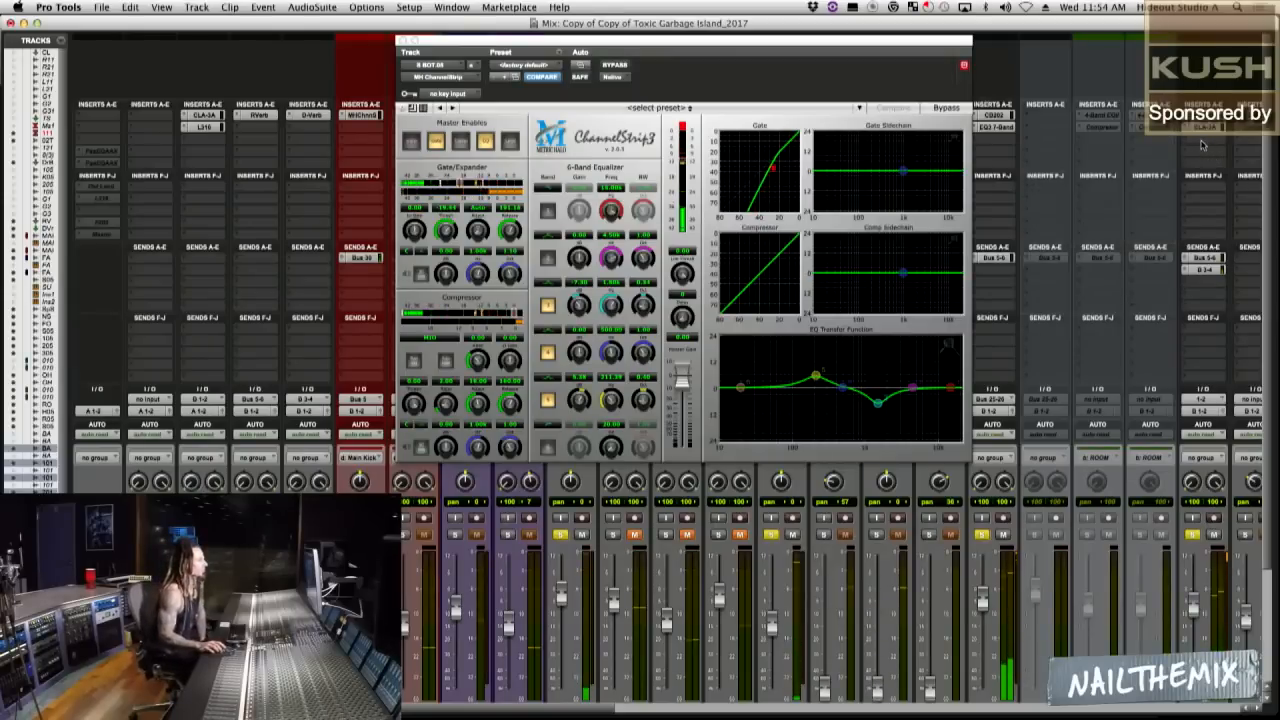
{"action": "left_click", "coordinate": [997, 127]}
{"action": "left_click", "coordinate": [997, 128]}
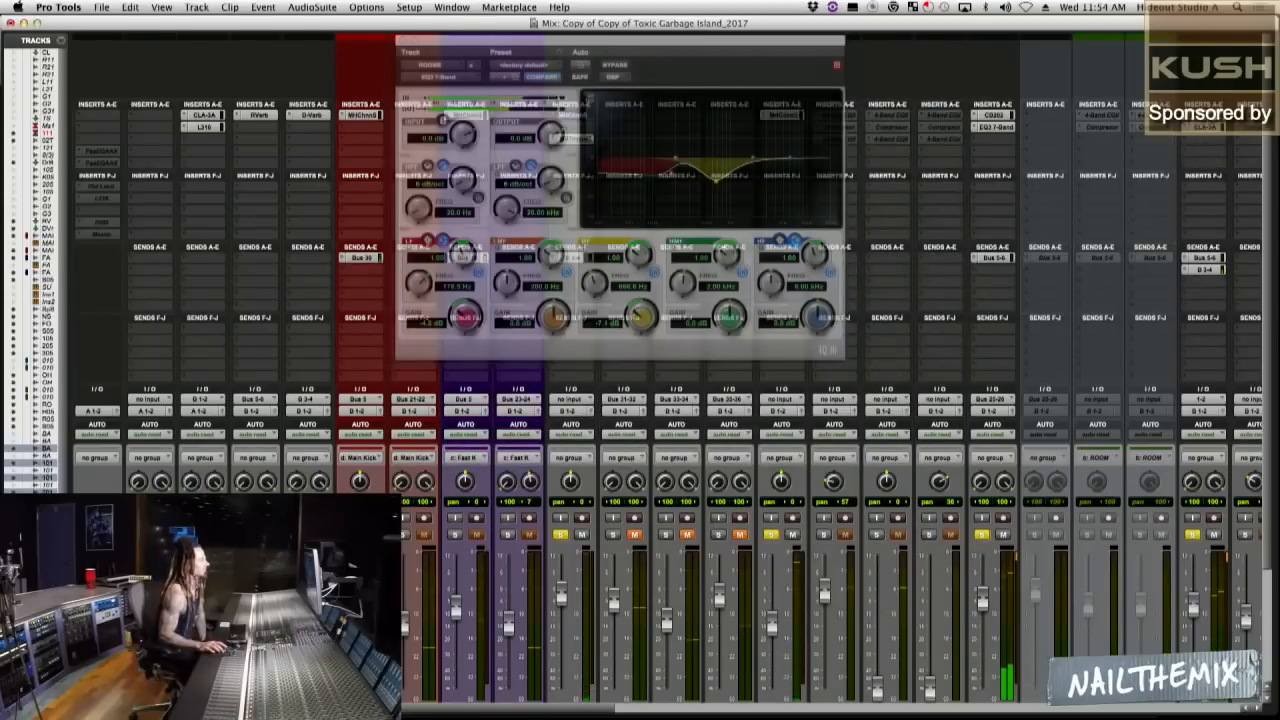
{"action": "left_click", "coordinate": [1200, 141]}
{"action": "mouse_move", "coordinate": [1110, 177]}
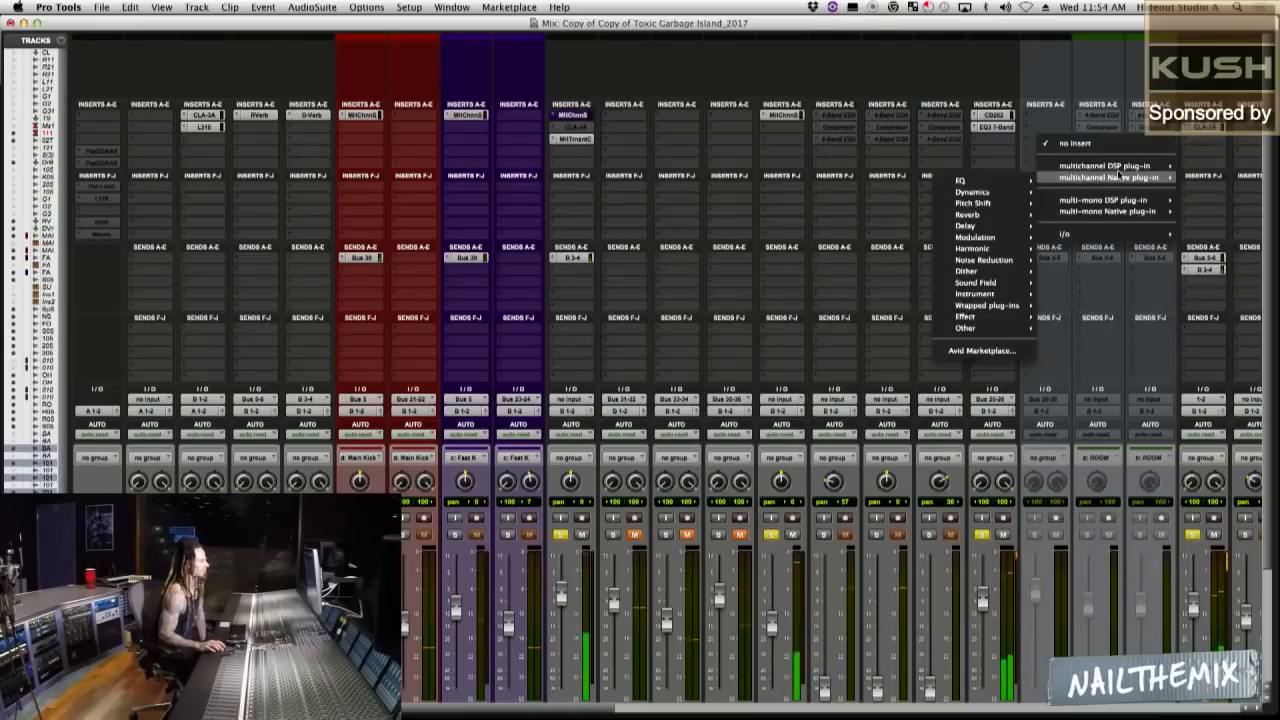
{"action": "mouse_move", "coordinate": [985, 185]}
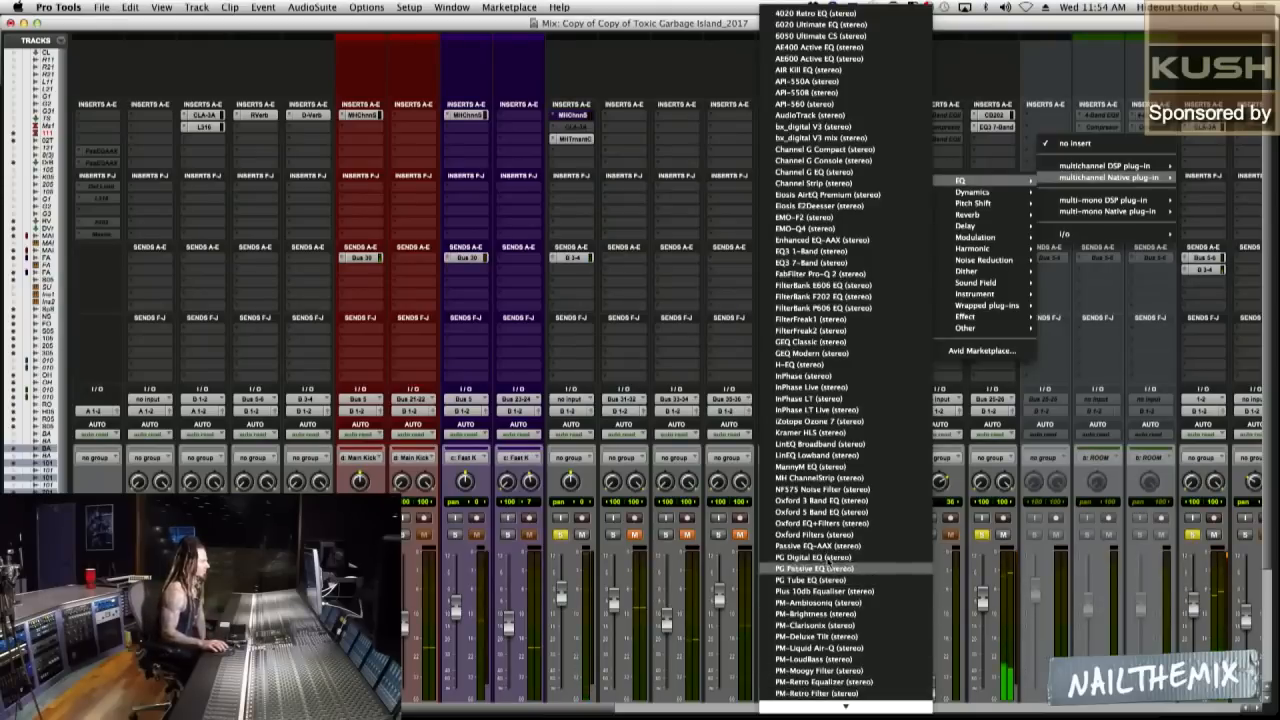
{"action": "left_click", "coordinate": [850, 477]}
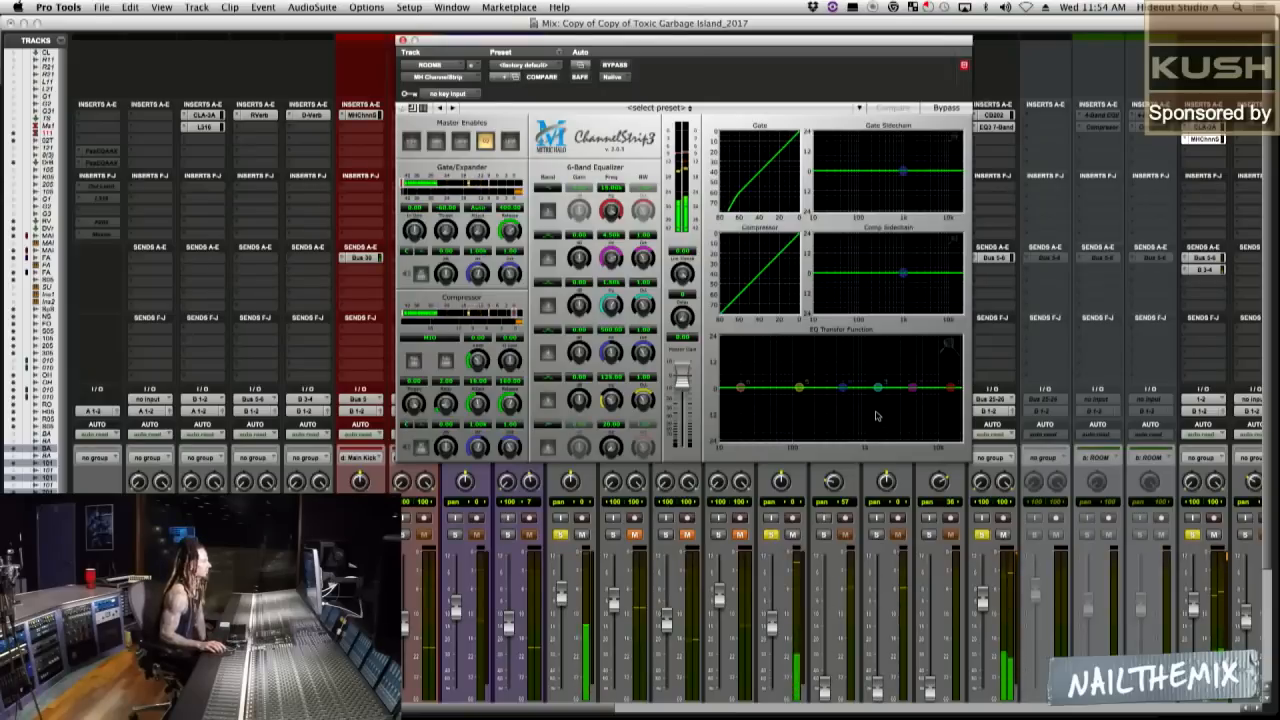
Try a cut of about 7.4 dB near 1.37 kHz and a low cut with EQ band 5 on the rooms, switching both bands off.
{"action": "left_click_drag", "start_coordinate": [877, 388], "coordinate": [876, 408]}
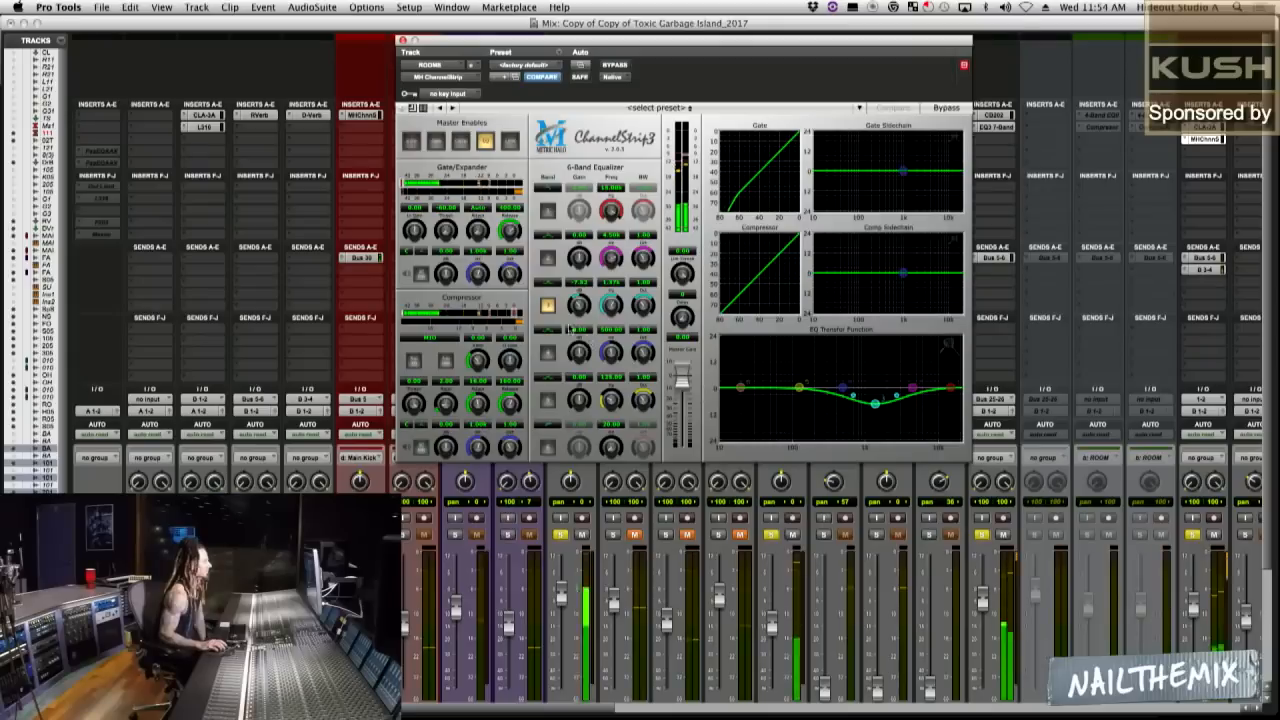
{"action": "left_click", "coordinate": [547, 305]}
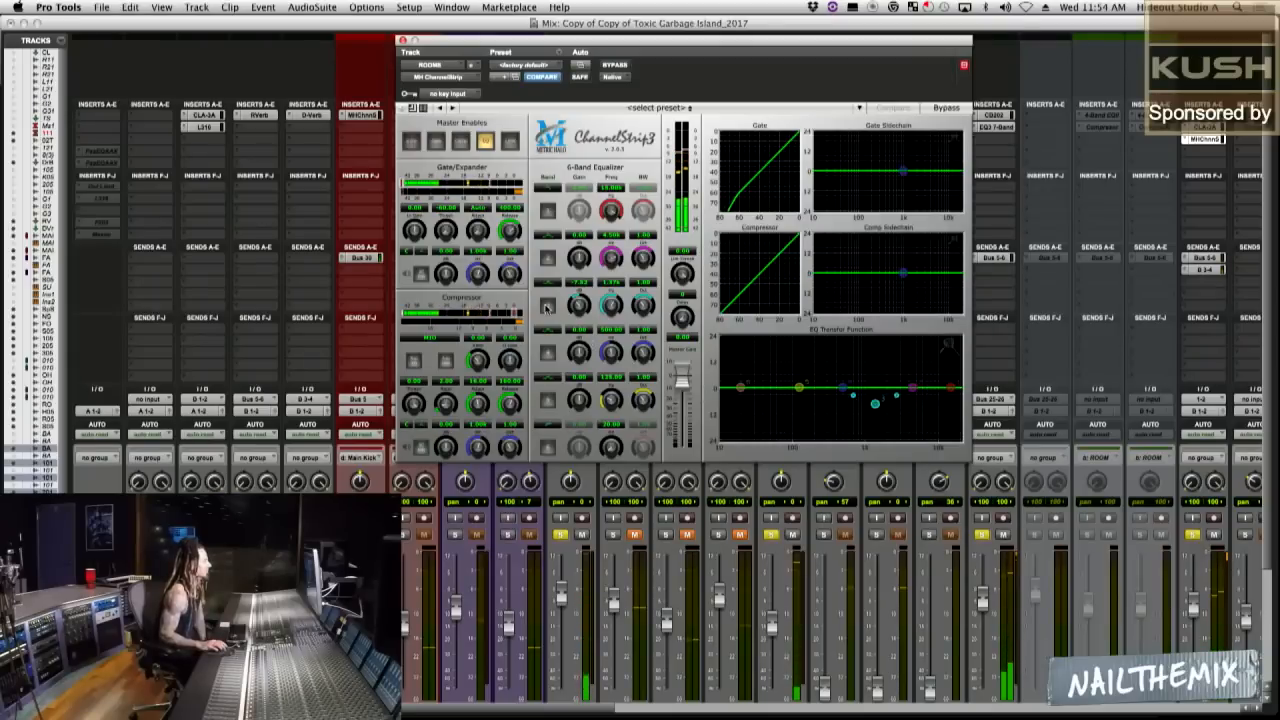
{"action": "left_click_drag", "start_coordinate": [799, 388], "coordinate": [778, 400]}
{"action": "left_click", "coordinate": [547, 400]}
{"action": "left_click_drag", "start_coordinate": [797, 405], "coordinate": [797, 389]}
{"action": "left_click", "coordinate": [549, 405]}
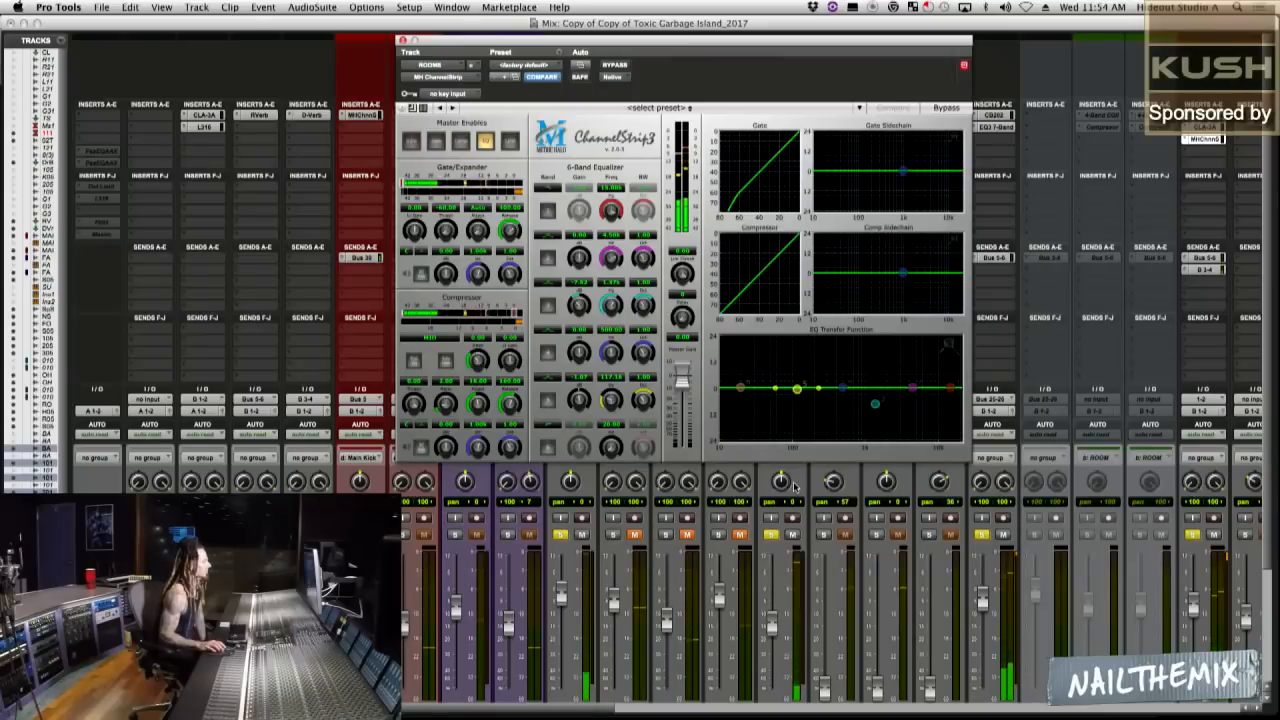
Compare the mix with the rooms muted and unmuted, and cut about 6 dB near 510 Hz with EQ band 4 in their ChannelStrip 3.
{"action": "left_click", "coordinate": [1213, 535]}
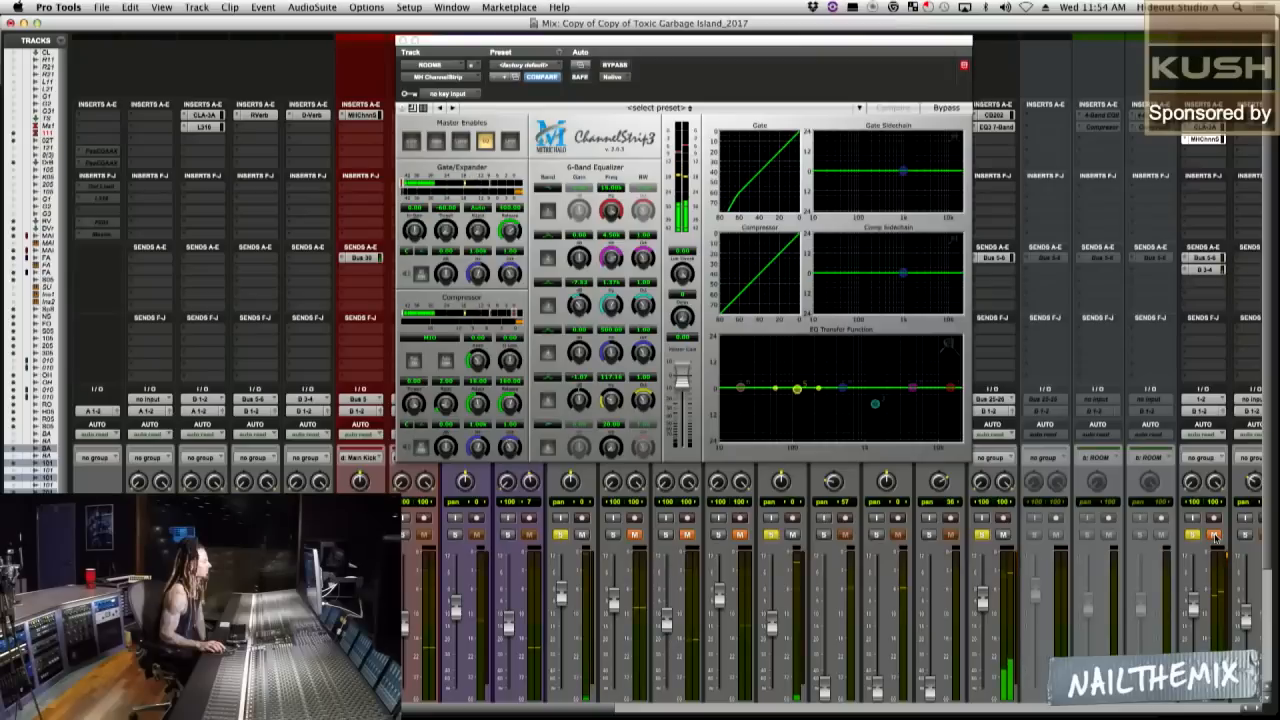
{"action": "left_click", "coordinate": [1215, 537]}
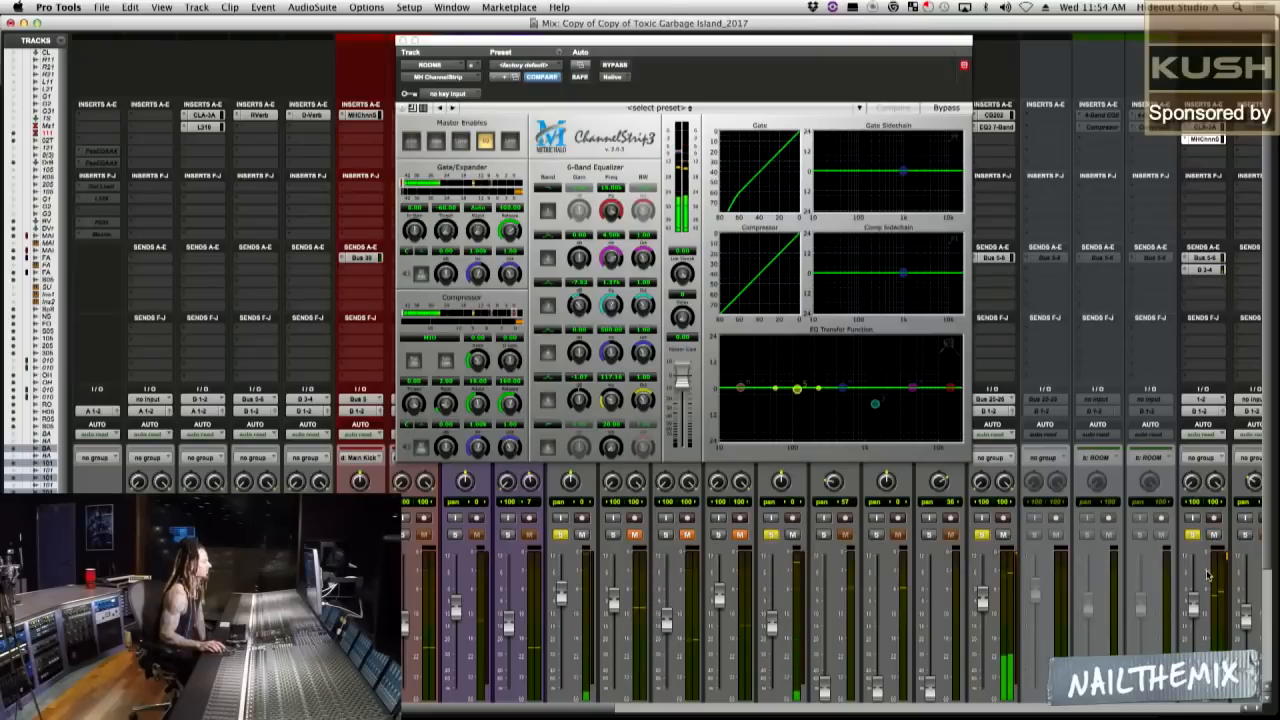
{"action": "left_click", "coordinate": [845, 392]}
{"action": "left_click_drag", "start_coordinate": [844, 393], "coordinate": [844, 403]}
{"action": "left_click_drag", "start_coordinate": [637, 353], "coordinate": [634, 361]}
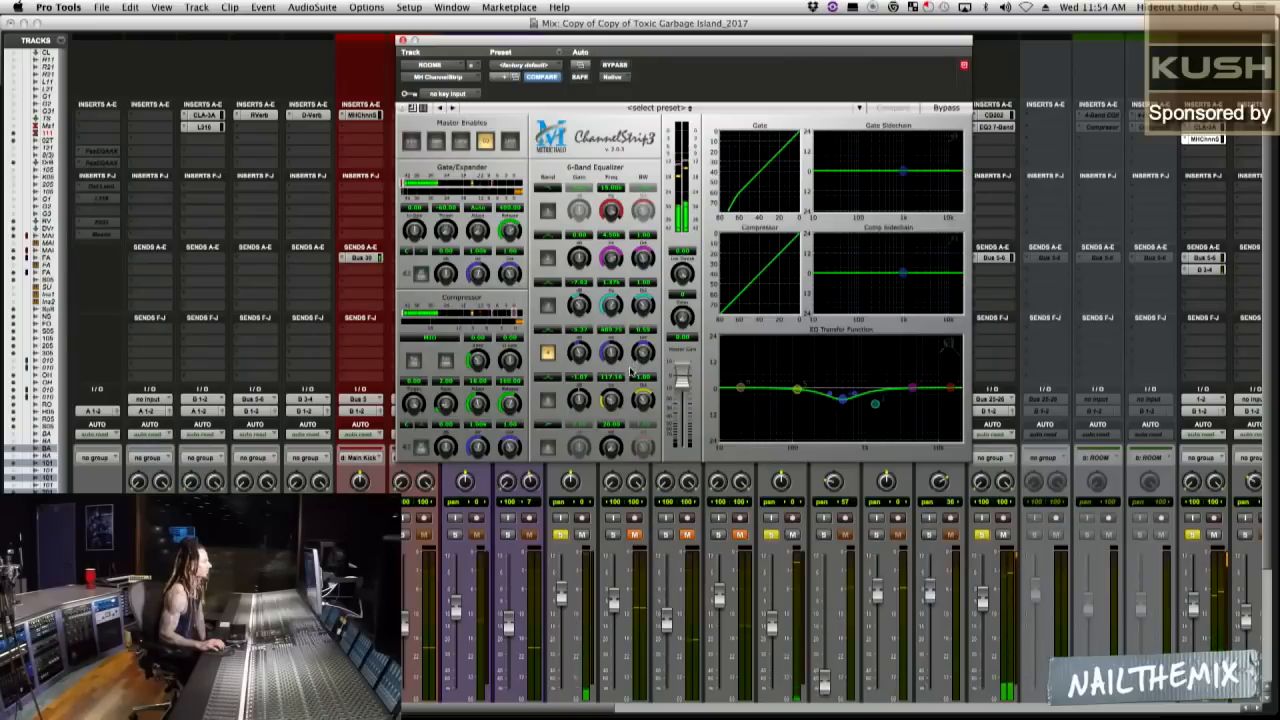
{"action": "left_click_drag", "start_coordinate": [841, 403], "coordinate": [843, 405]}
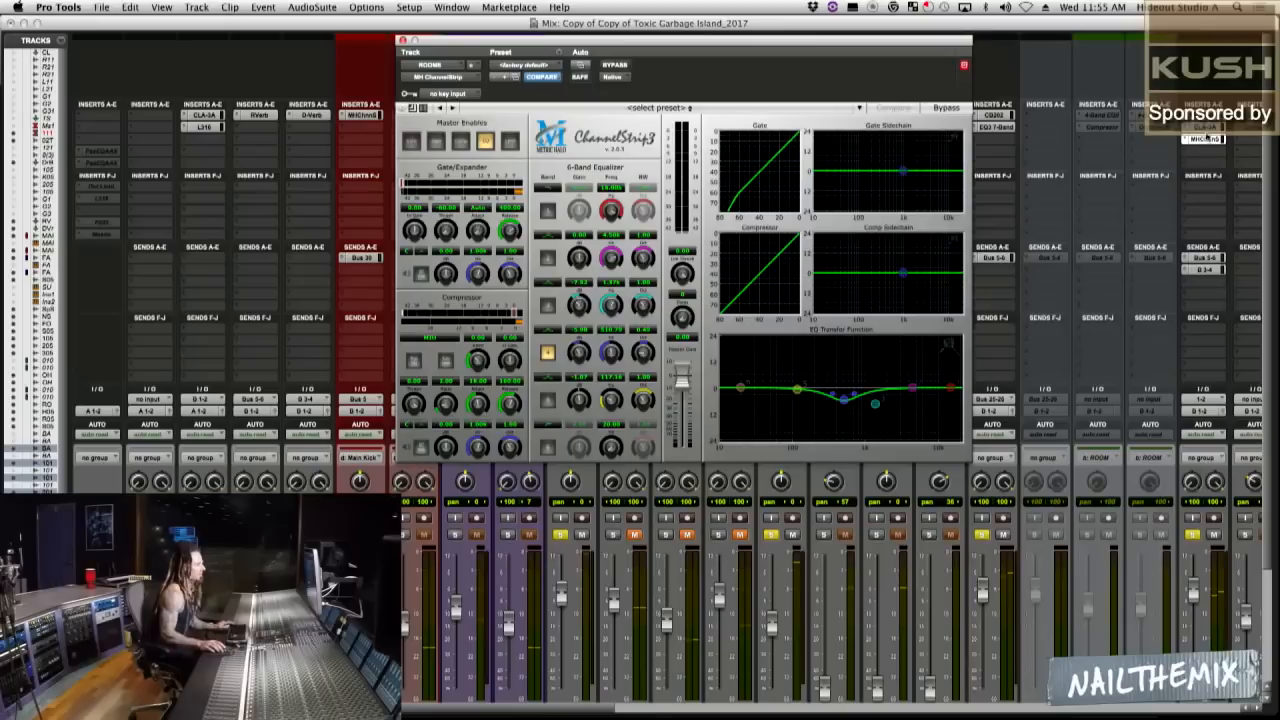
Compare the rooms' EQ3 7-Band curve with their ChannelStrip 3 EQ and close the plug-in windows.
{"action": "left_click", "coordinate": [1203, 116]}
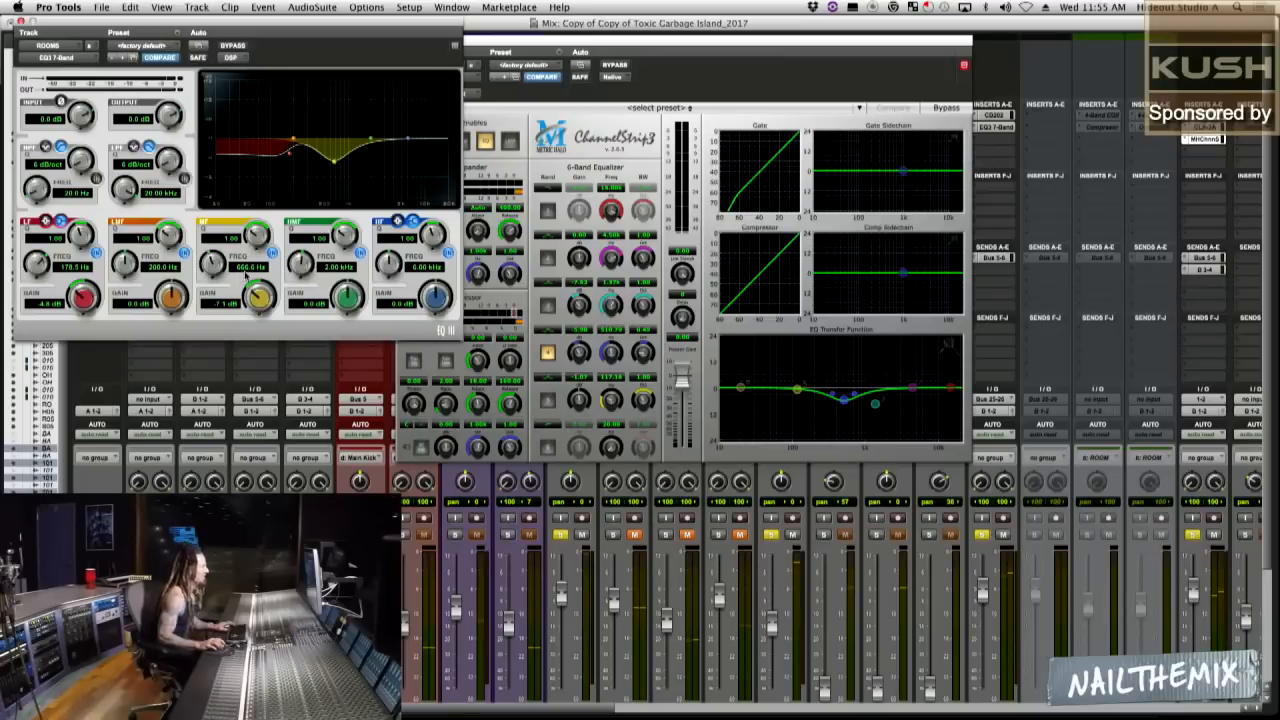
{"action": "left_click", "coordinate": [1215, 143]}
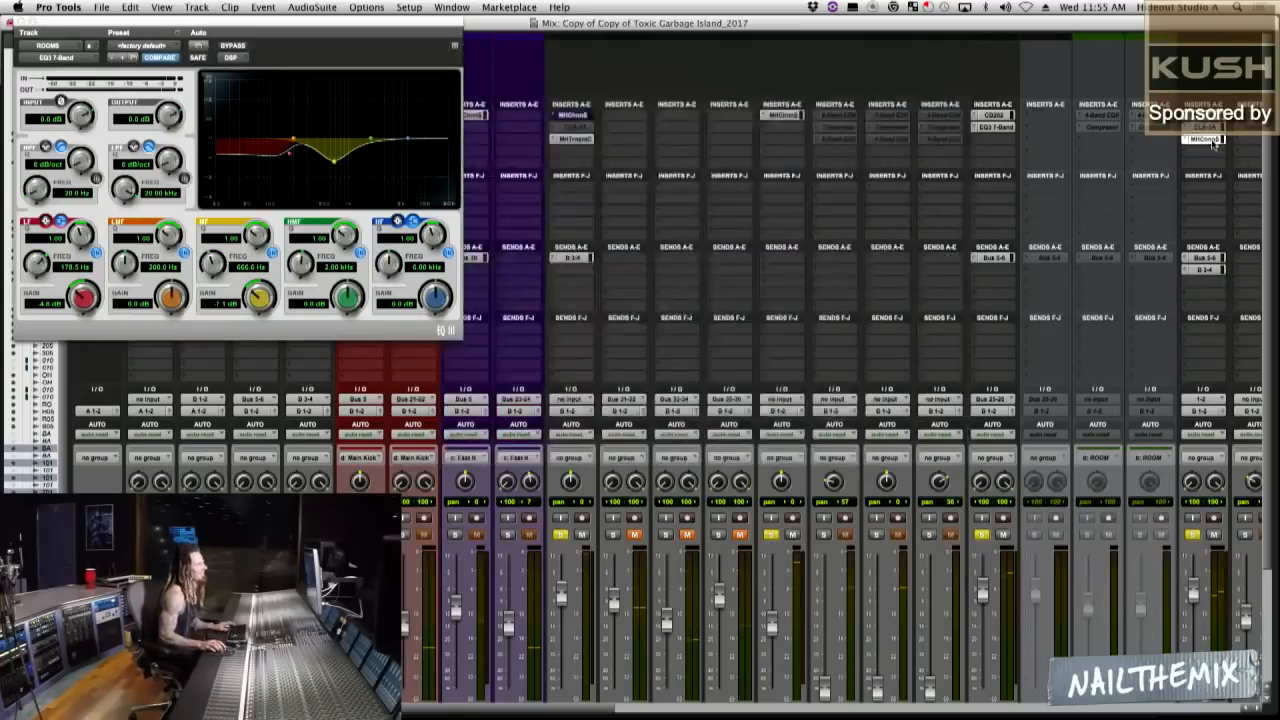
{"action": "left_click", "coordinate": [1213, 142]}
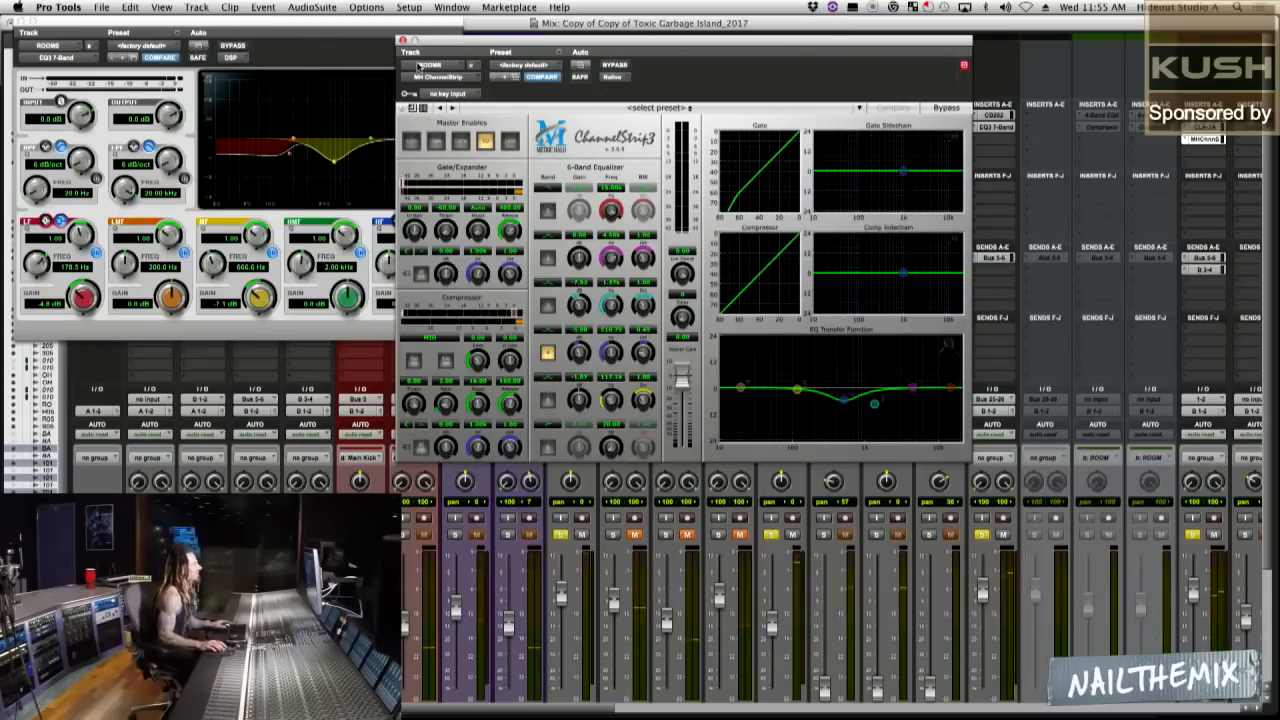
{"action": "left_click", "coordinate": [402, 41]}
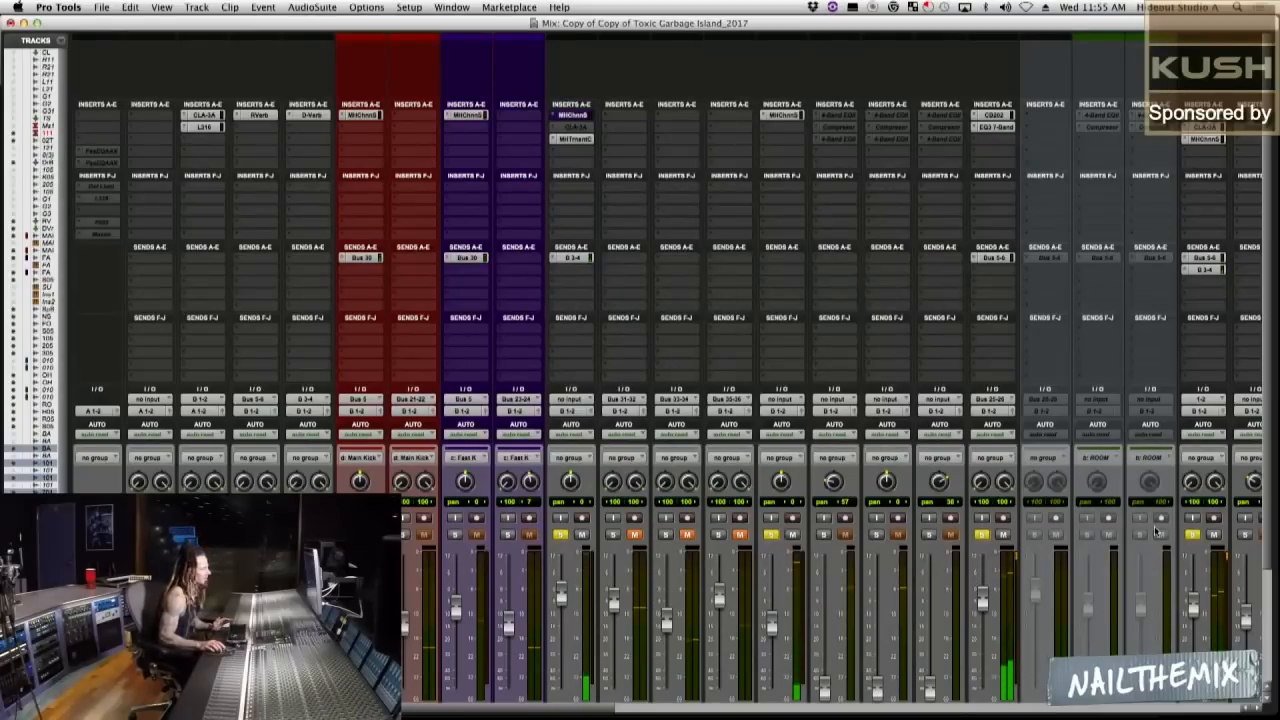
{"action": "scroll", "coordinate": [1272, 585], "scroll_direction": "down", "scroll_amount": 2}
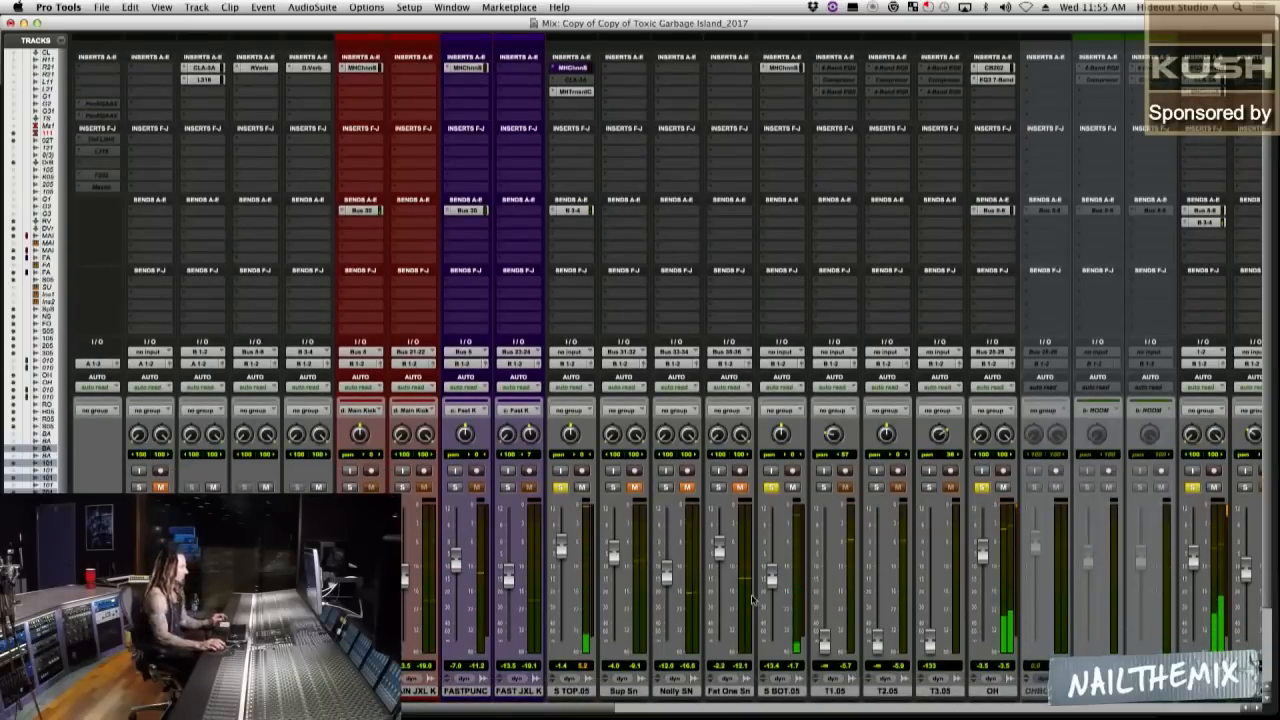